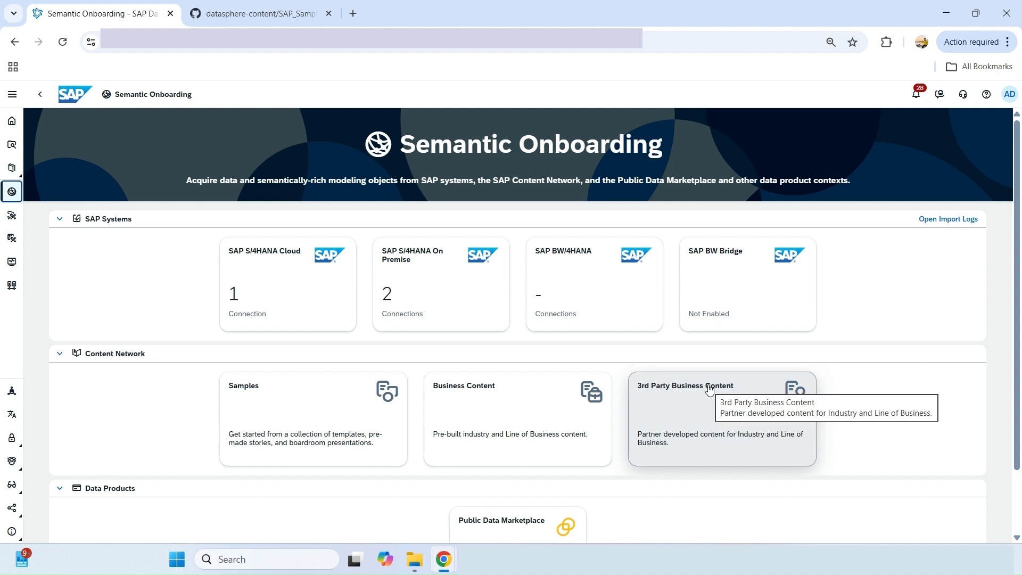
Look through the packages offered under 3rd Party Business Content and return to the Semantic Onboarding overview
click(709, 389)
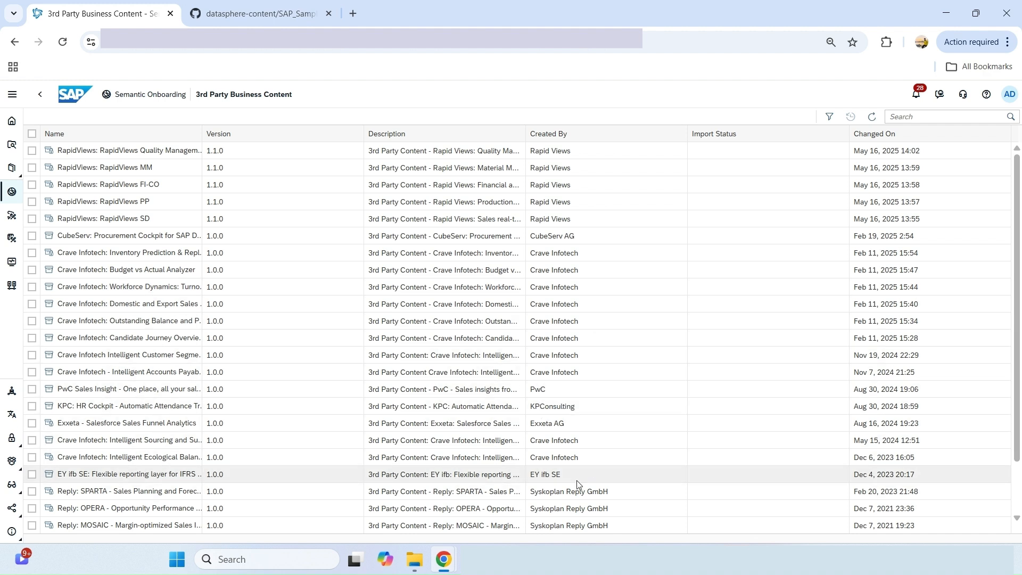
scroll(575, 485, down, 1)
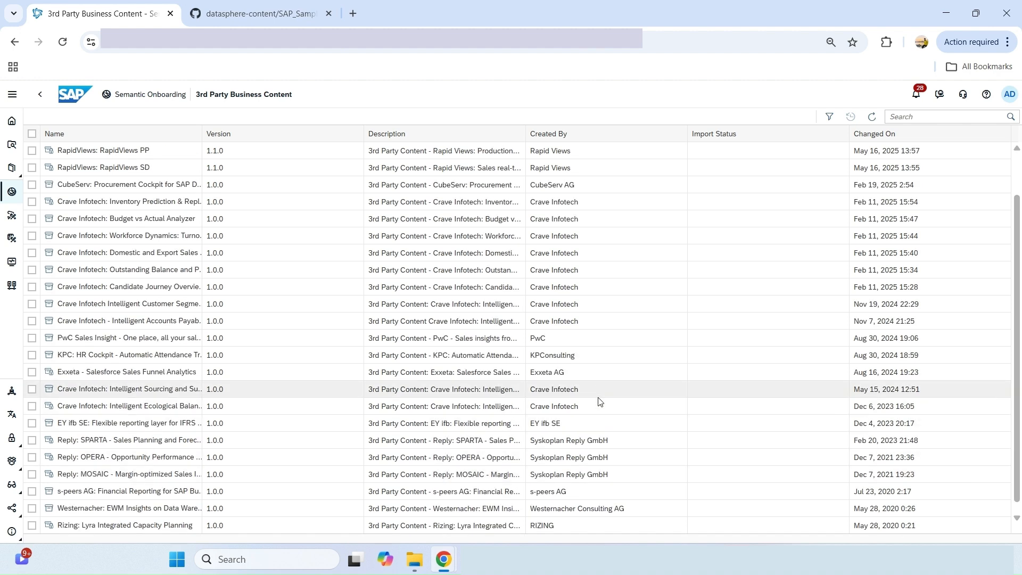
scroll(600, 402, up, 1)
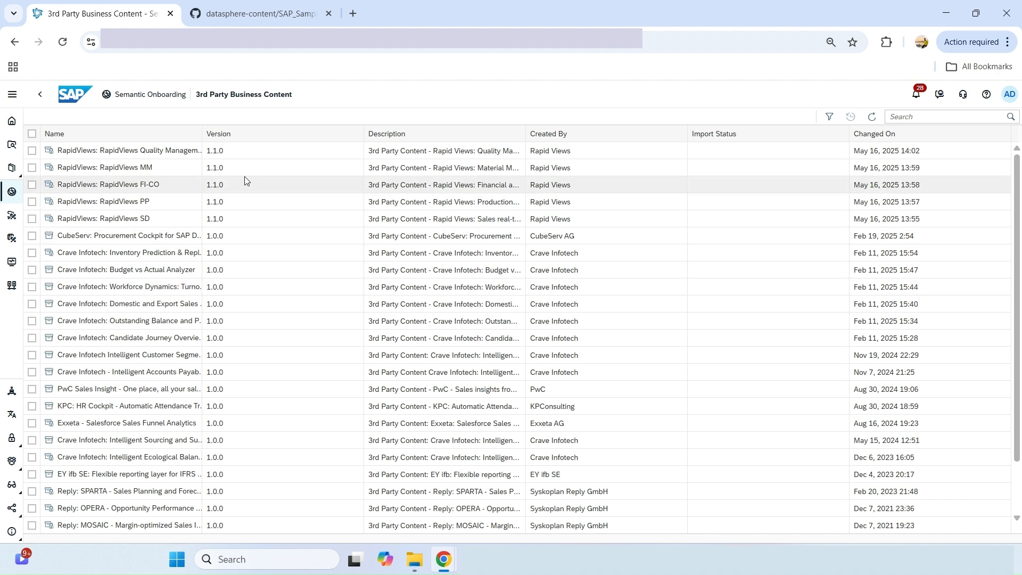
click(40, 96)
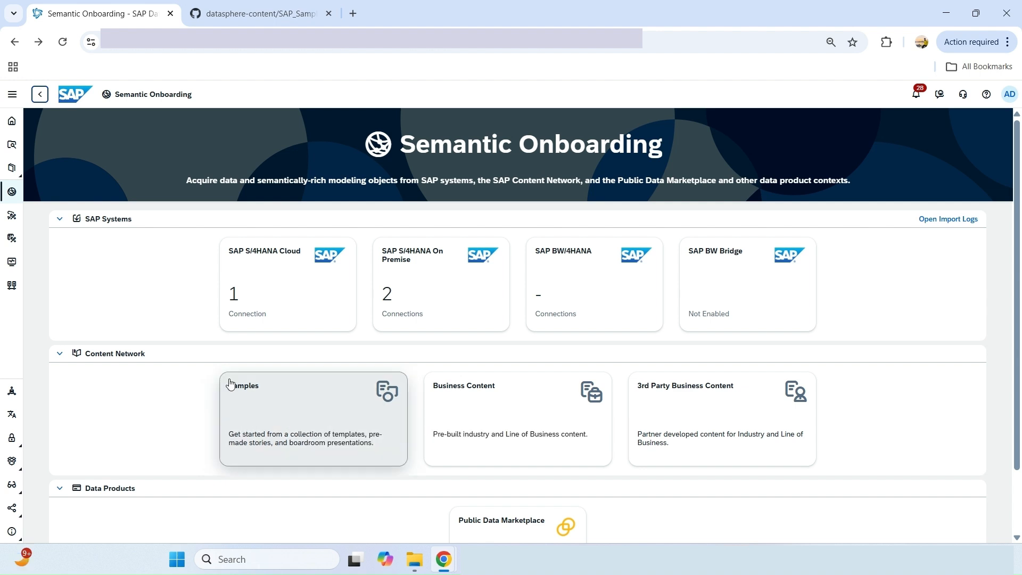
Open the Samples content, widen the Name column and open the SAP Datasphere Sample Content for FI, HR and SD package
click(275, 400)
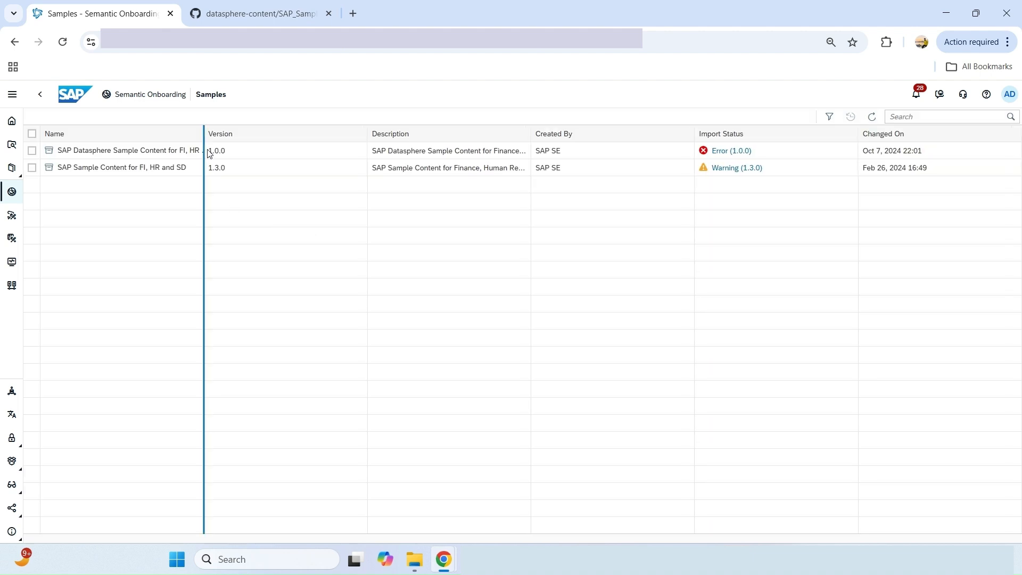
drag(205, 133, 292, 133)
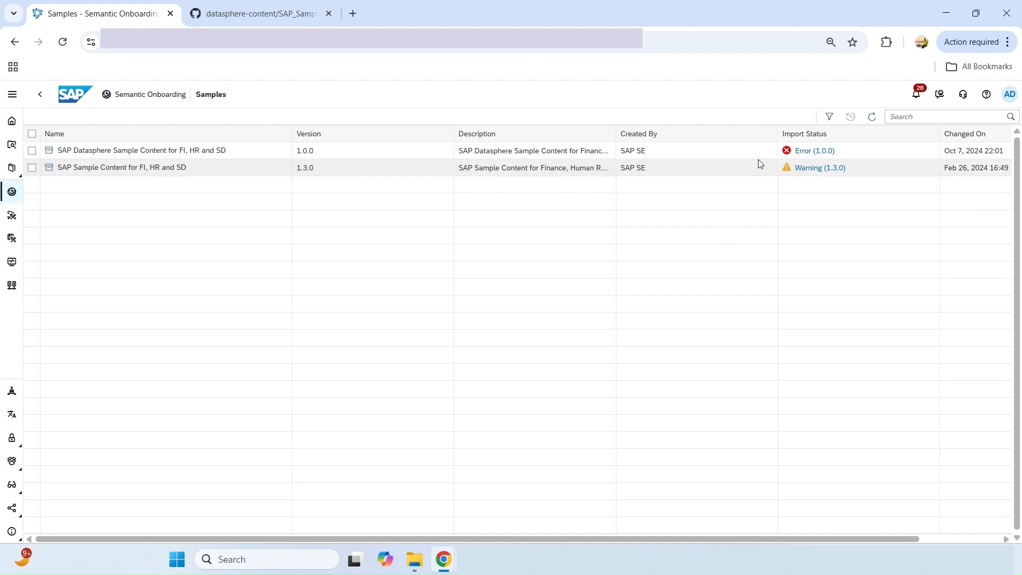
click(160, 155)
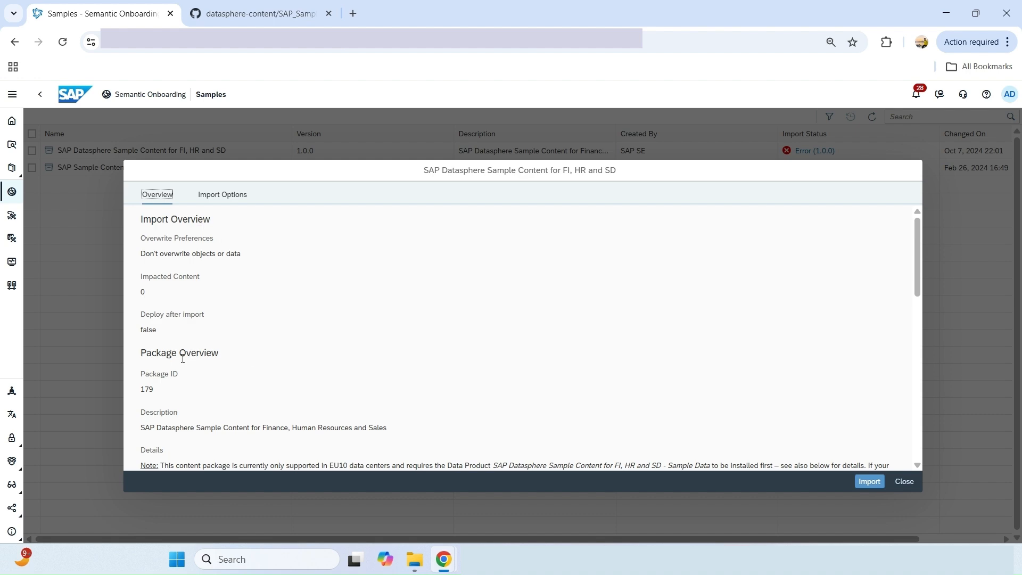
Read the package overview's description, data center note, covered topics and productive-use remark
scroll(199, 350, down, 3)
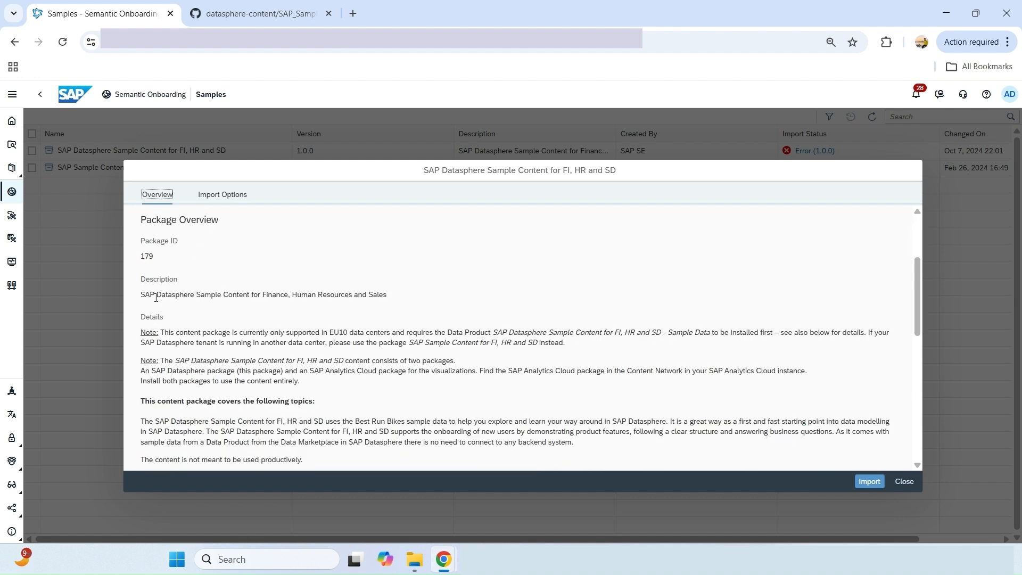
drag(142, 294, 400, 305)
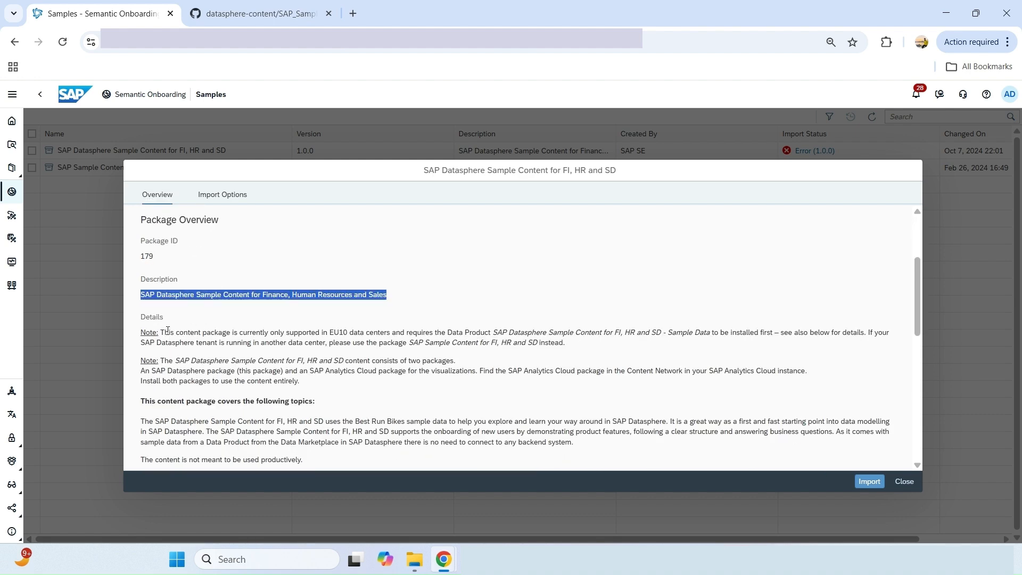
drag(161, 333, 576, 336)
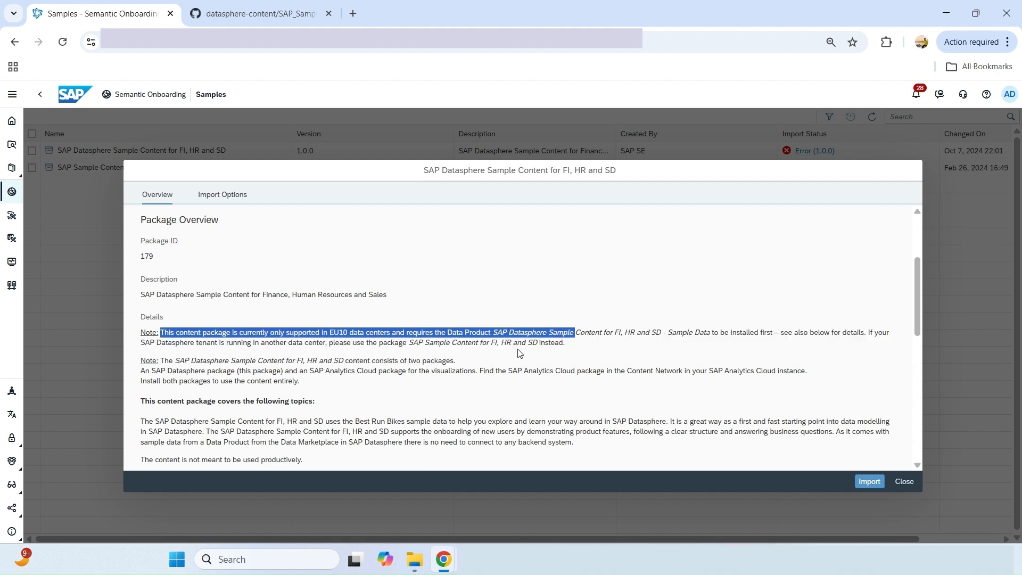
scroll(199, 372, down, 5)
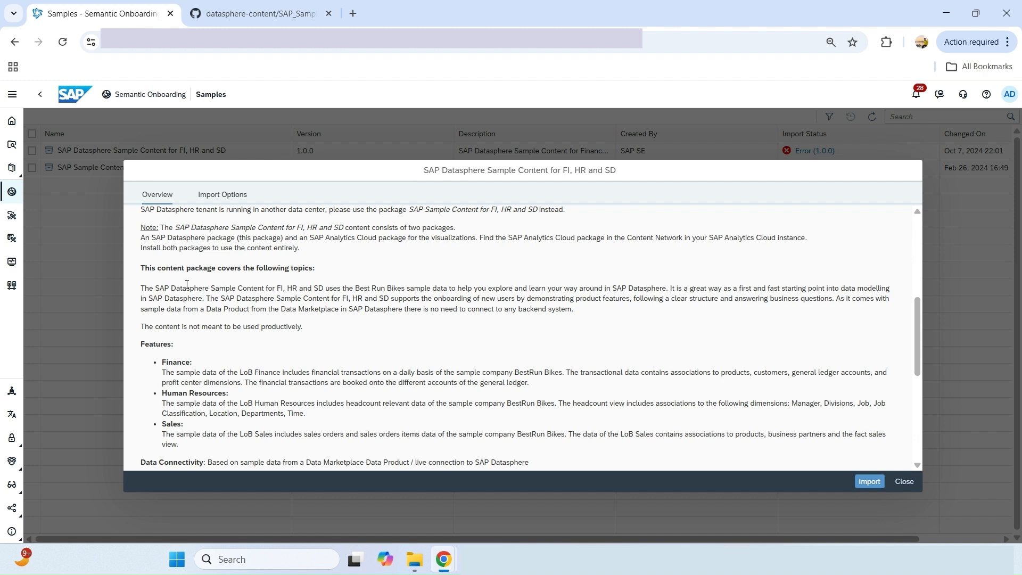
drag(145, 289, 574, 312)
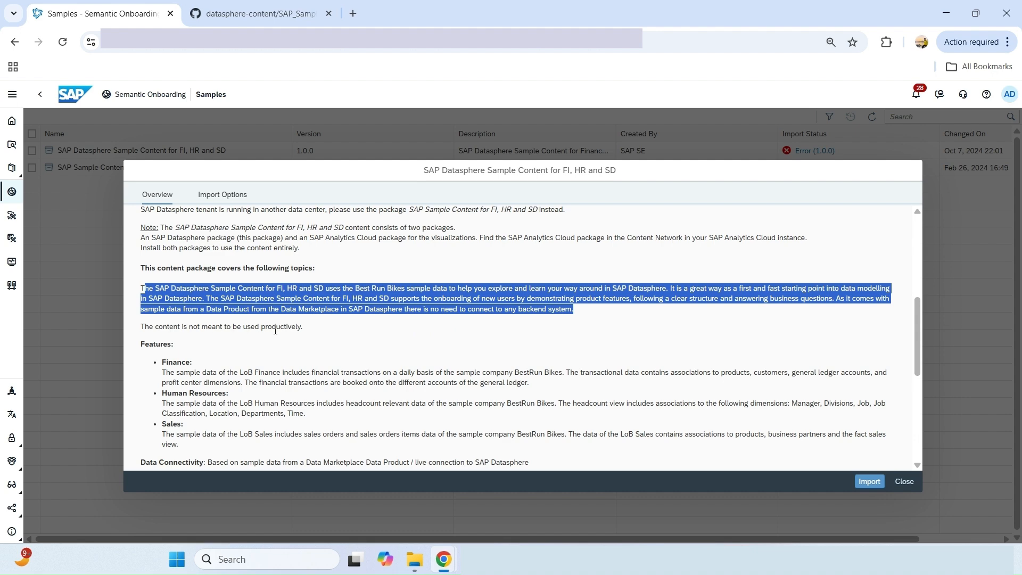
mouse_move(311, 331)
mouse_down()
mouse_move(140, 333)
mouse_move(310, 329)
mouse_up()
click(167, 331)
click(308, 329)
scroll(297, 318, down, 2)
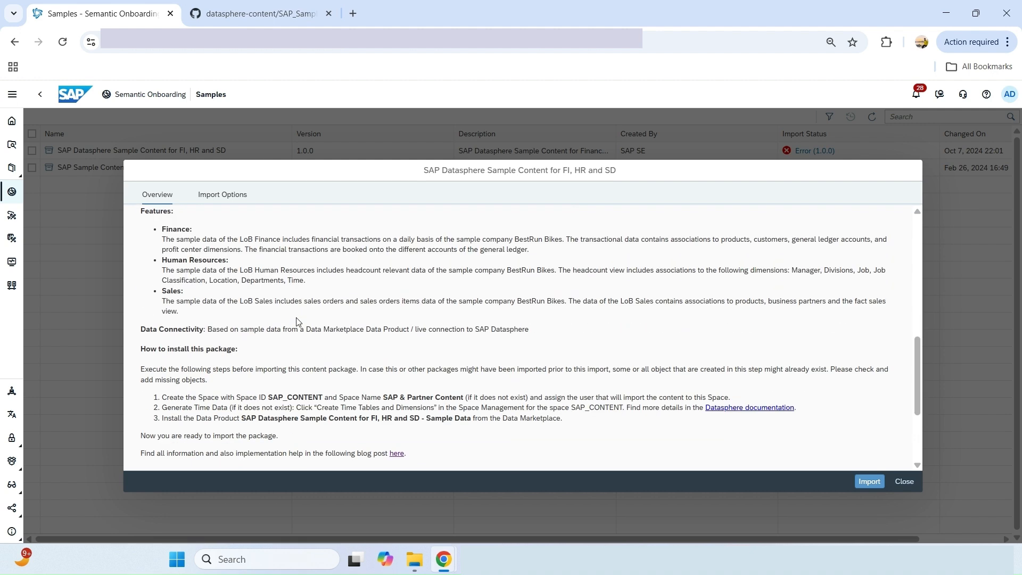
Review the package's sales features, data connectivity and installation steps, and open the linked Datasphere documentation
scroll(276, 301, up, 1)
drag(161, 296, 227, 326)
drag(167, 357, 531, 331)
scroll(198, 364, down, 1)
click(206, 331)
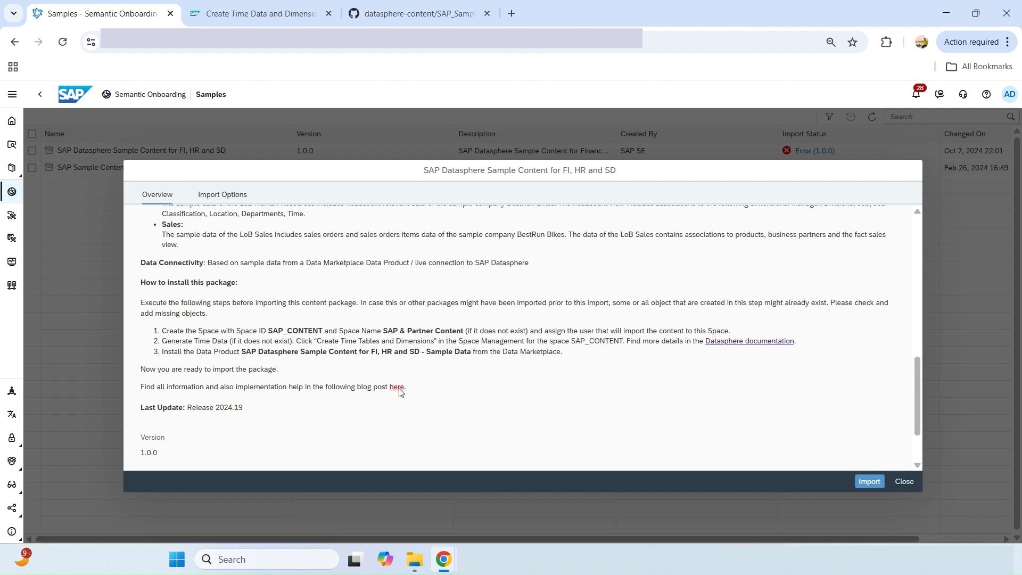
Open the linked implementation blog post and return to the sentence referring to it in the package overview
click(397, 388)
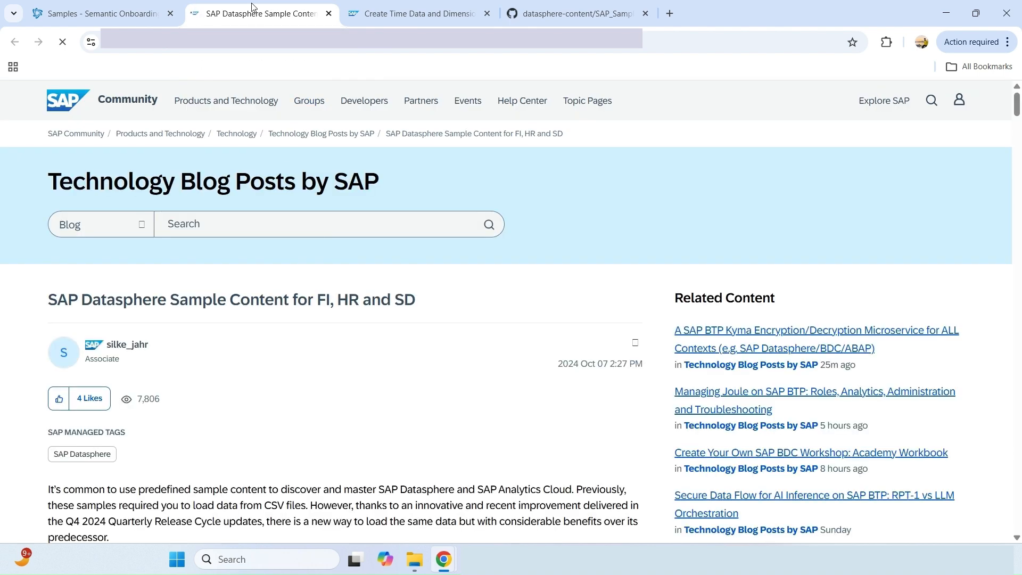
click(117, 14)
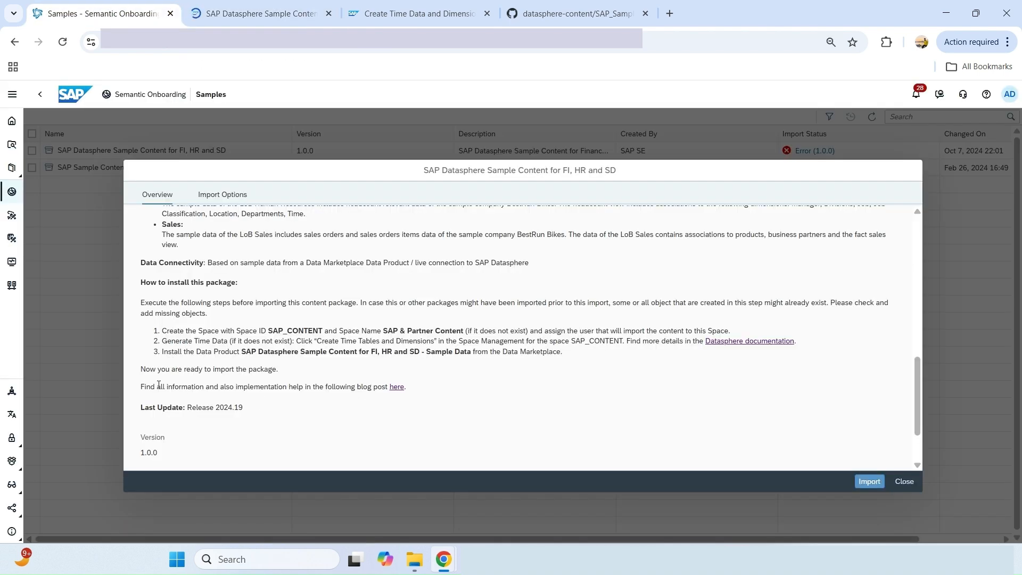
drag(140, 387, 402, 396)
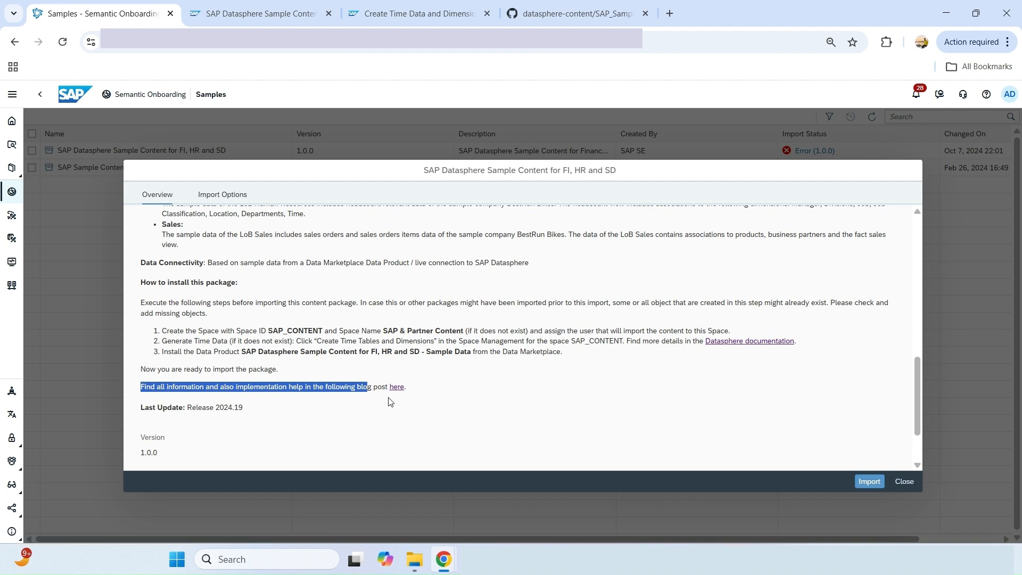
click(379, 387)
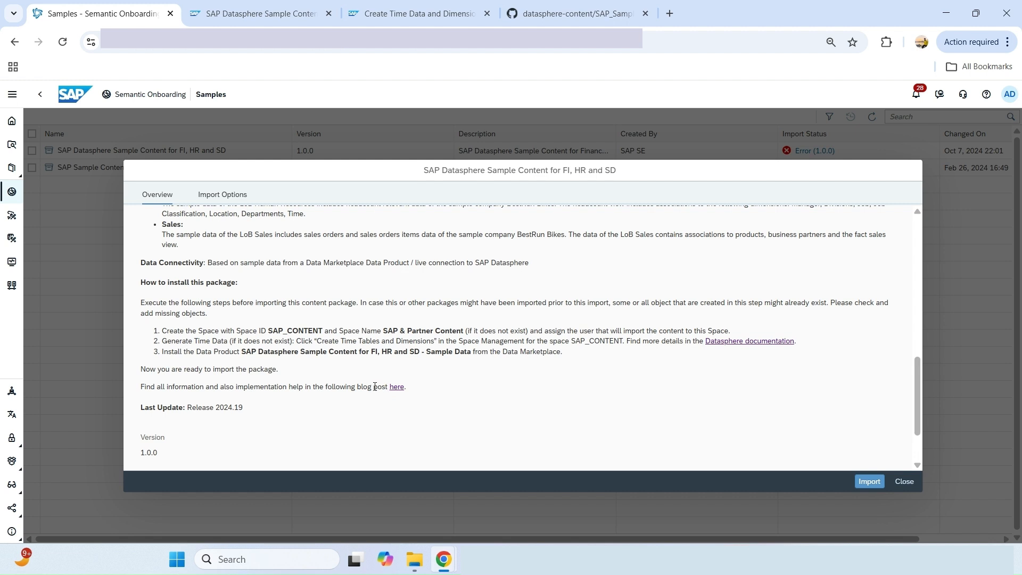
double_click(378, 387)
Read the blog post's requirements and step-by-step guide for activating the sample content, down to the Data Marketplace search
click(284, 16)
scroll(291, 261, down, 10)
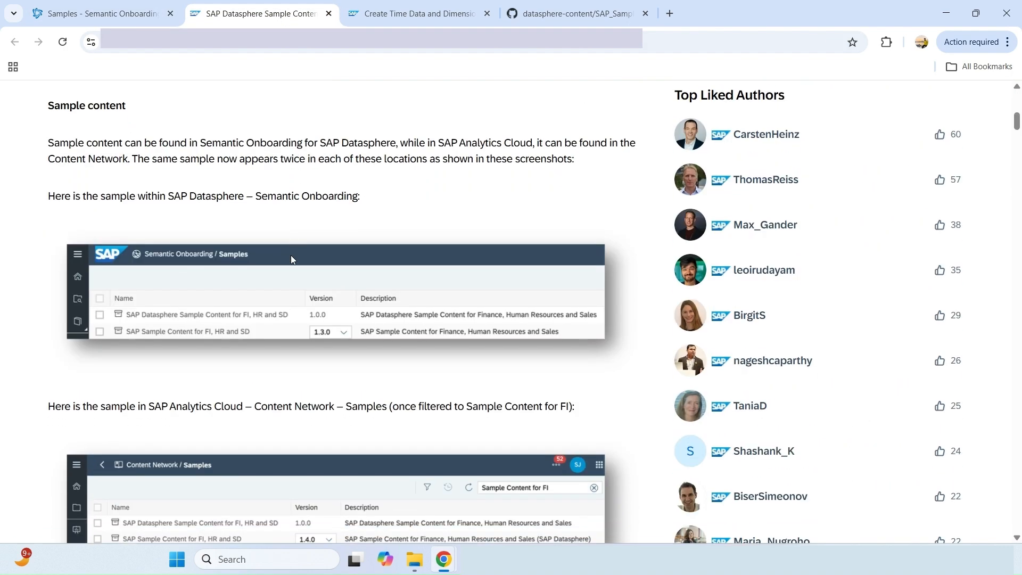
scroll(291, 254, down, 13)
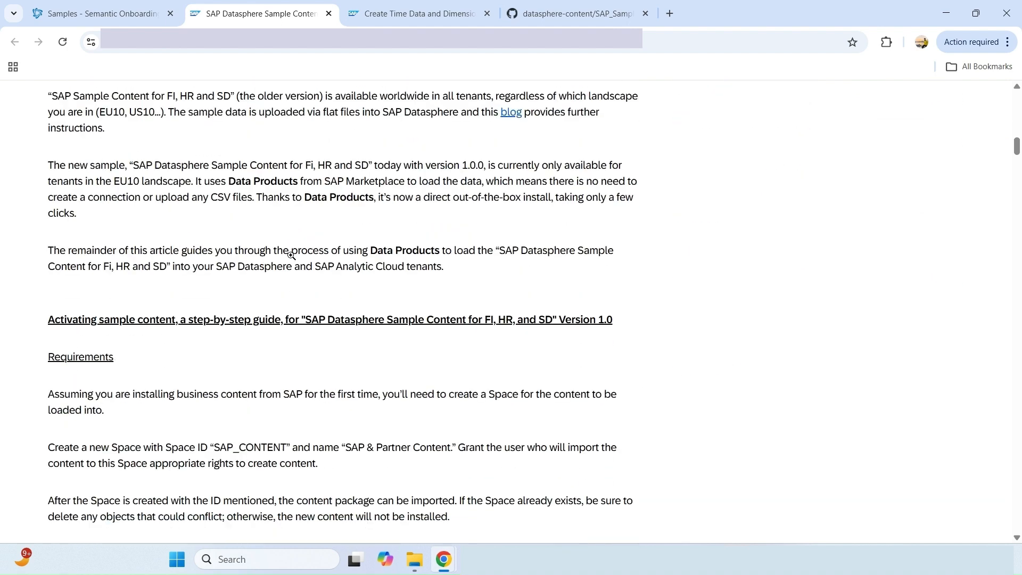
scroll(292, 255, down, 10)
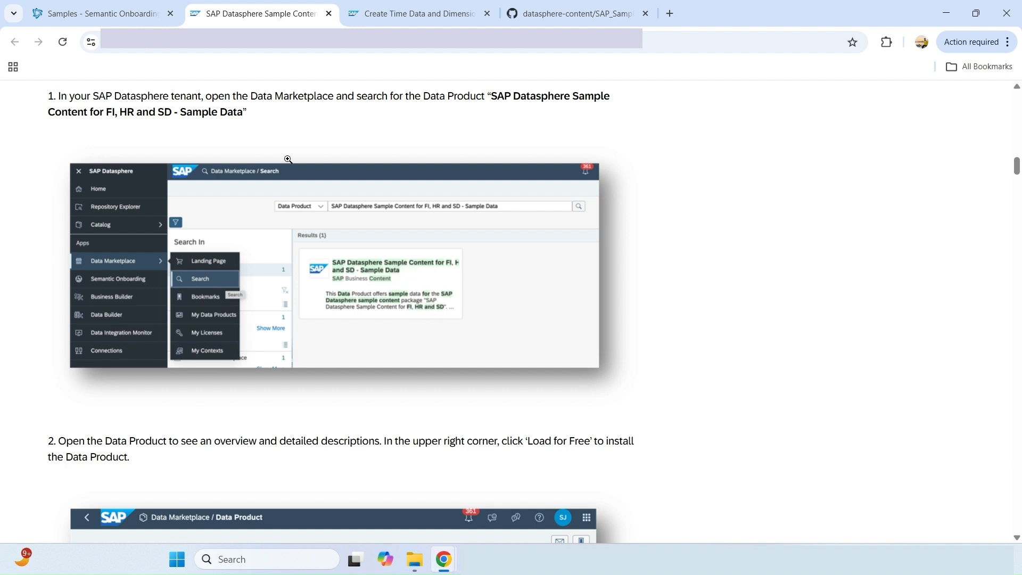
Open the sample package's import options and examine the overwrite and deployment preferences and the content list down to the analytic models
click(105, 9)
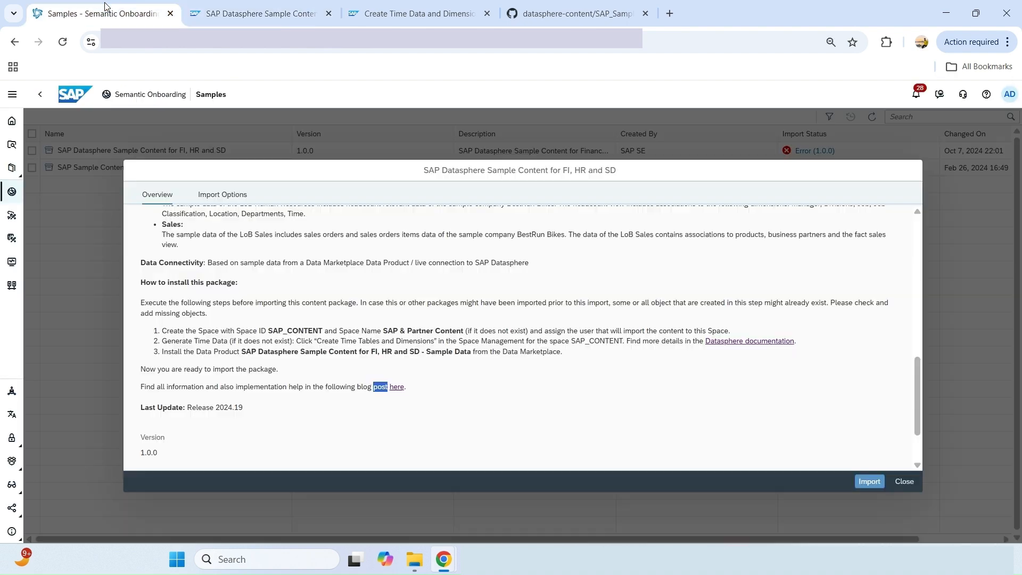
click(238, 196)
scroll(261, 304, up, 10)
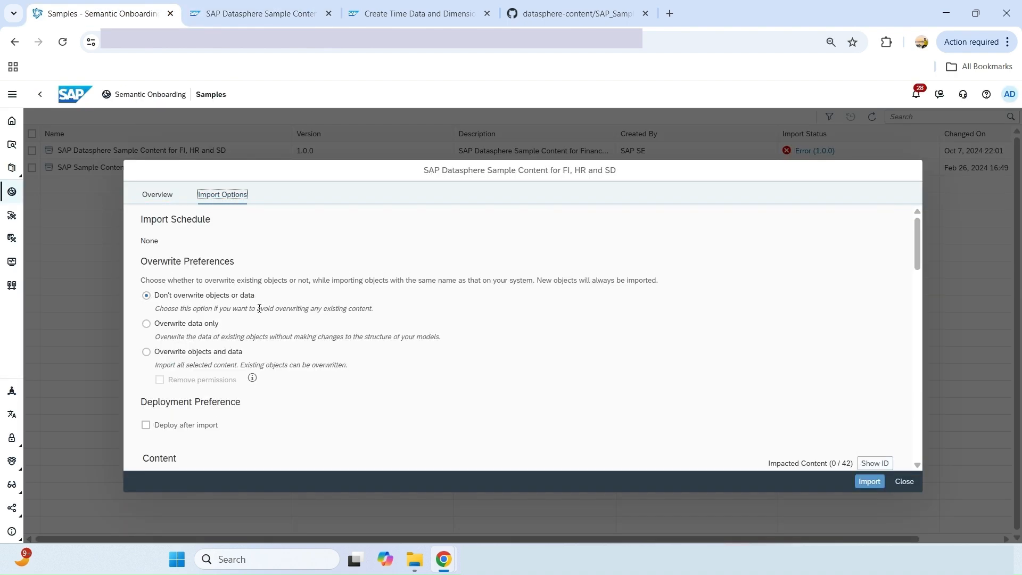
scroll(258, 308, down, 5)
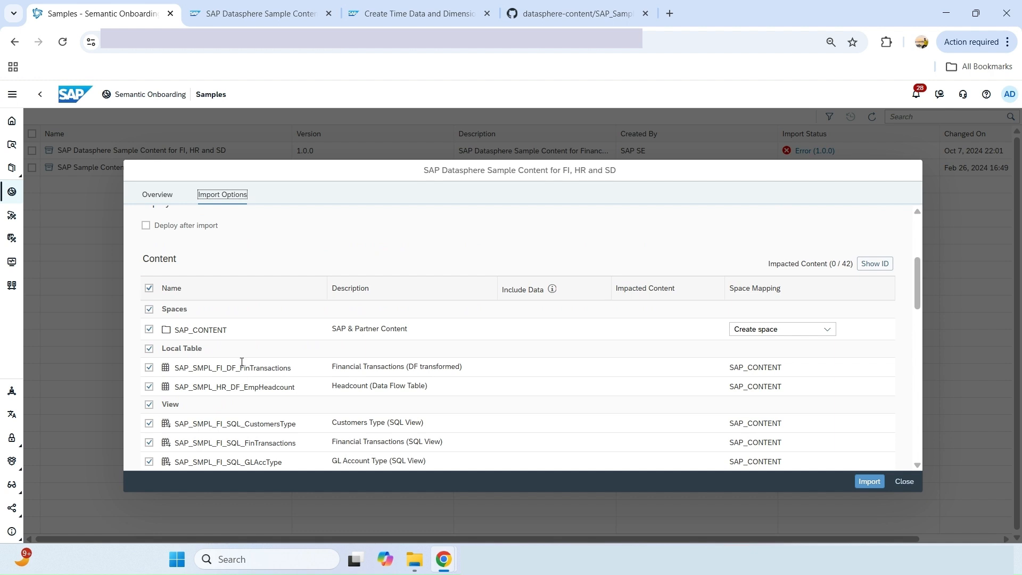
scroll(269, 395, down, 1)
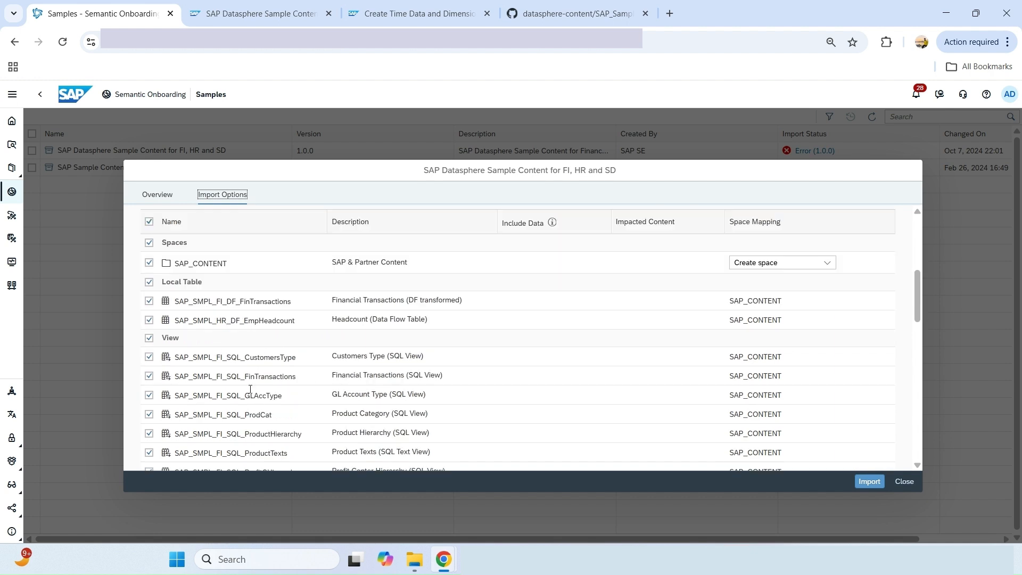
scroll(215, 388, down, 1)
scroll(213, 381, up, 1)
scroll(231, 382, down, 3)
scroll(223, 372, up, 4)
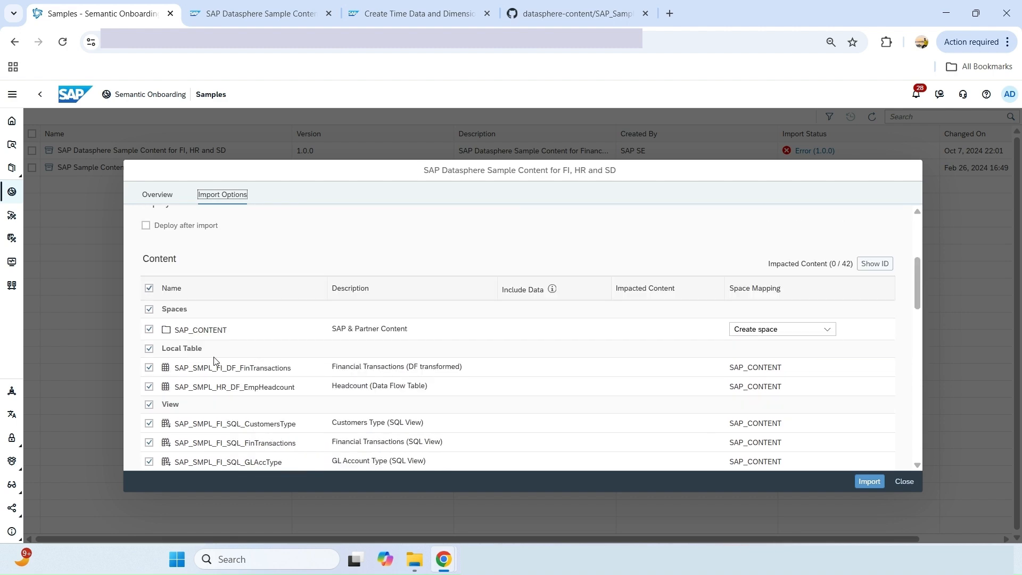
scroll(225, 374, down, 2)
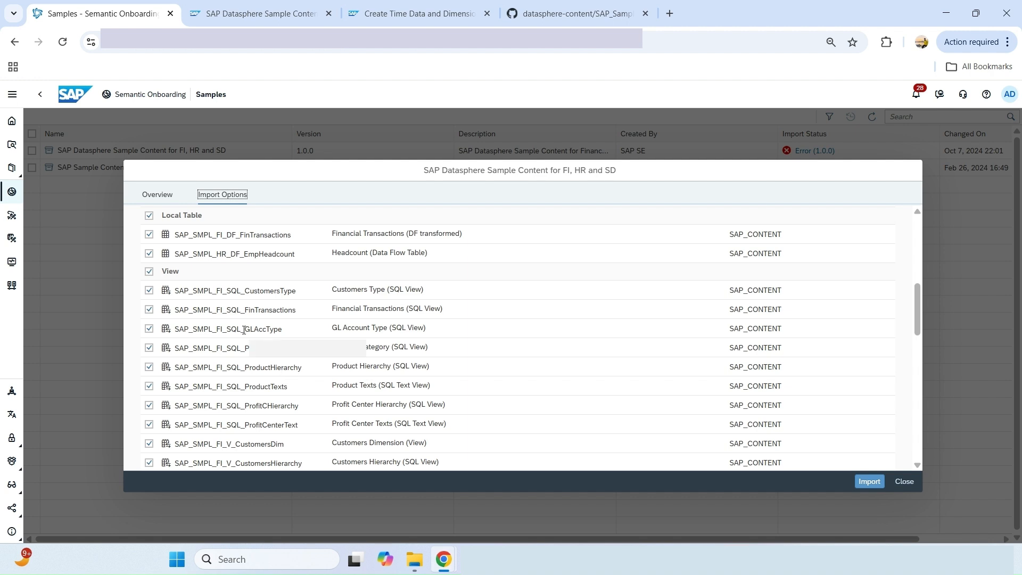
scroll(240, 321, down, 3)
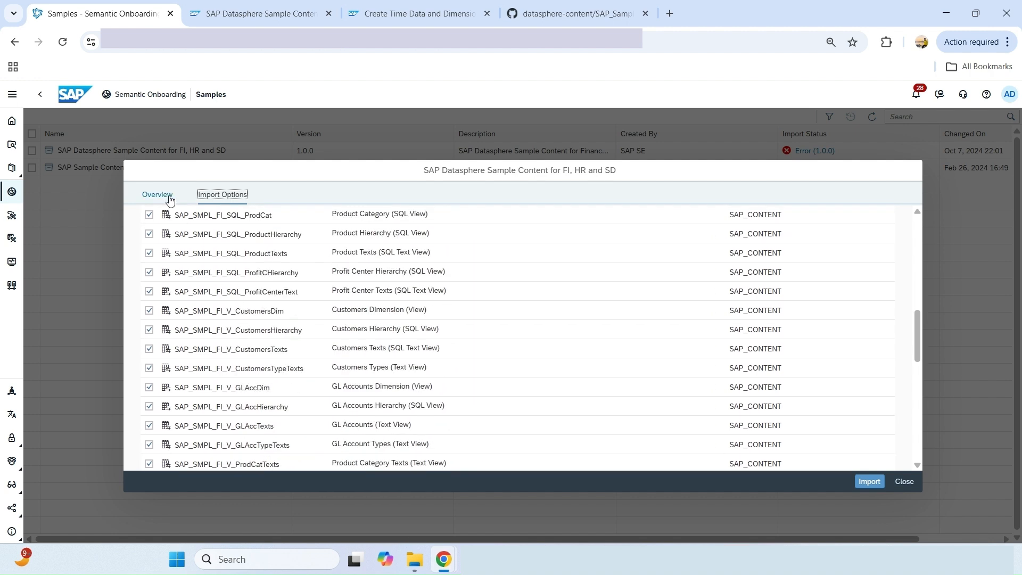
scroll(227, 269, down, 5)
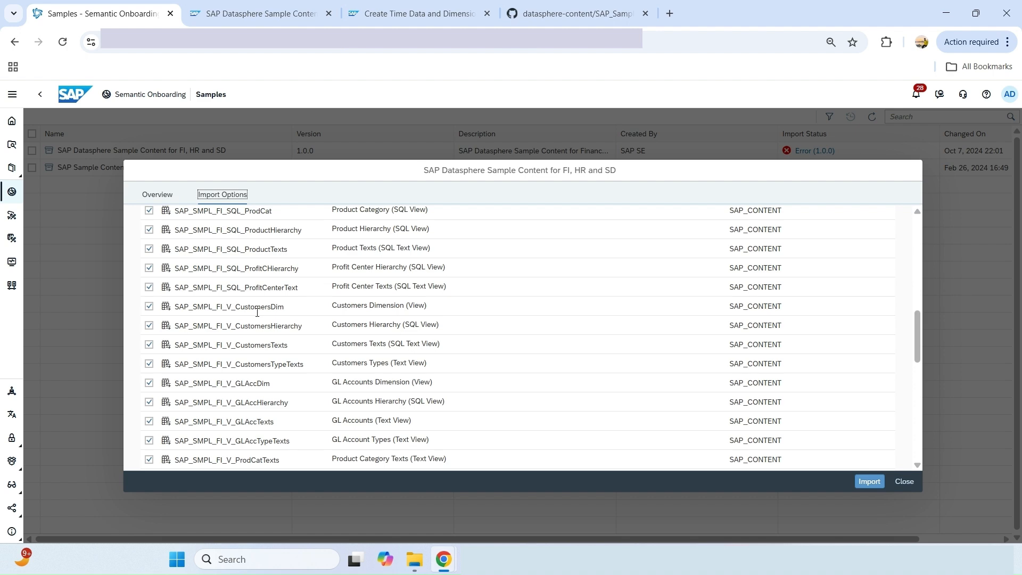
scroll(632, 372, down, 3)
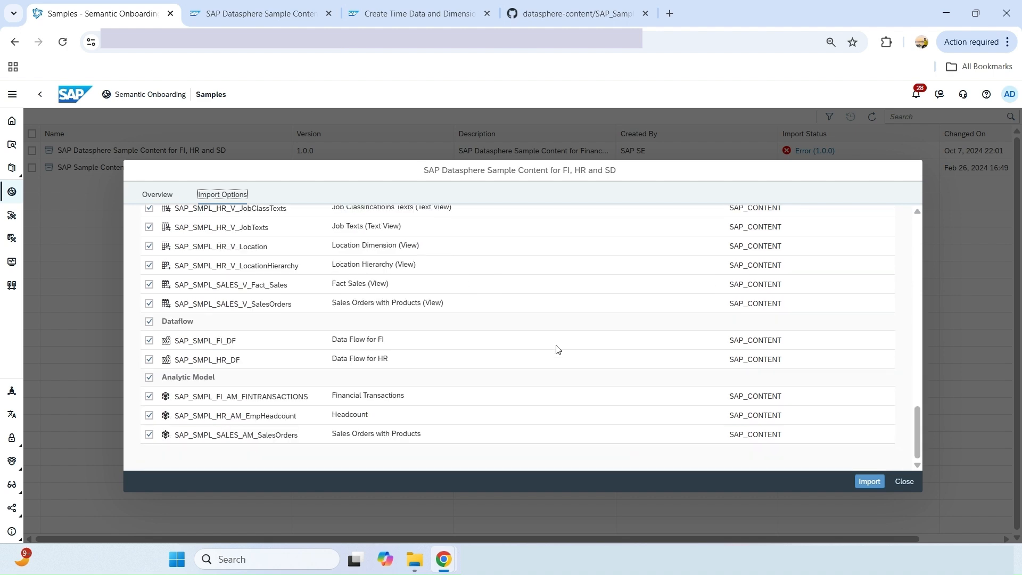
Review the import content list again, checking the SAP_CONTENT space, local tables, views and their space mapping
scroll(565, 350, up, 15)
scroll(571, 349, down, 5)
scroll(569, 348, up, 2)
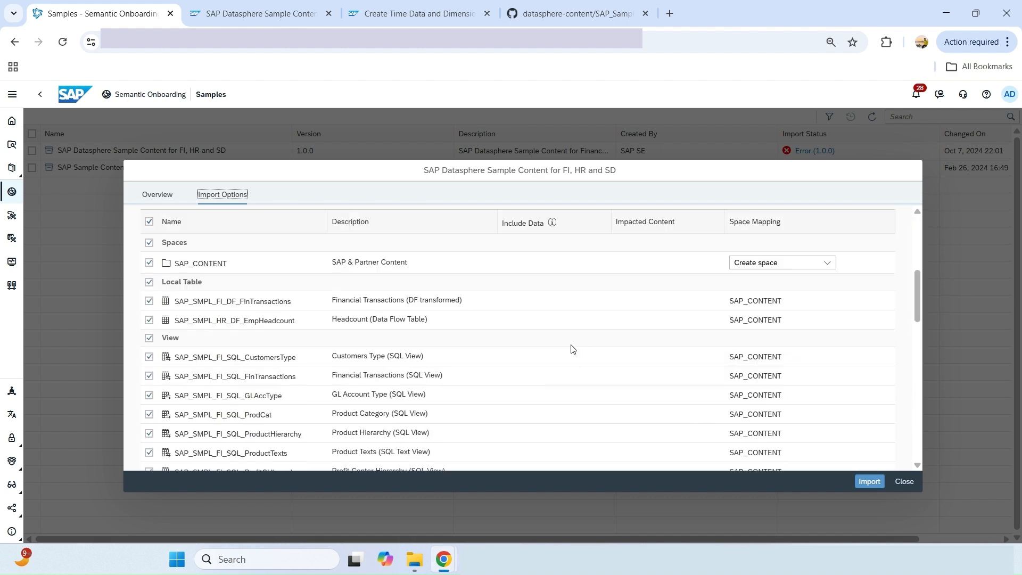
scroll(327, 320, down, 1)
scroll(327, 319, down, 8)
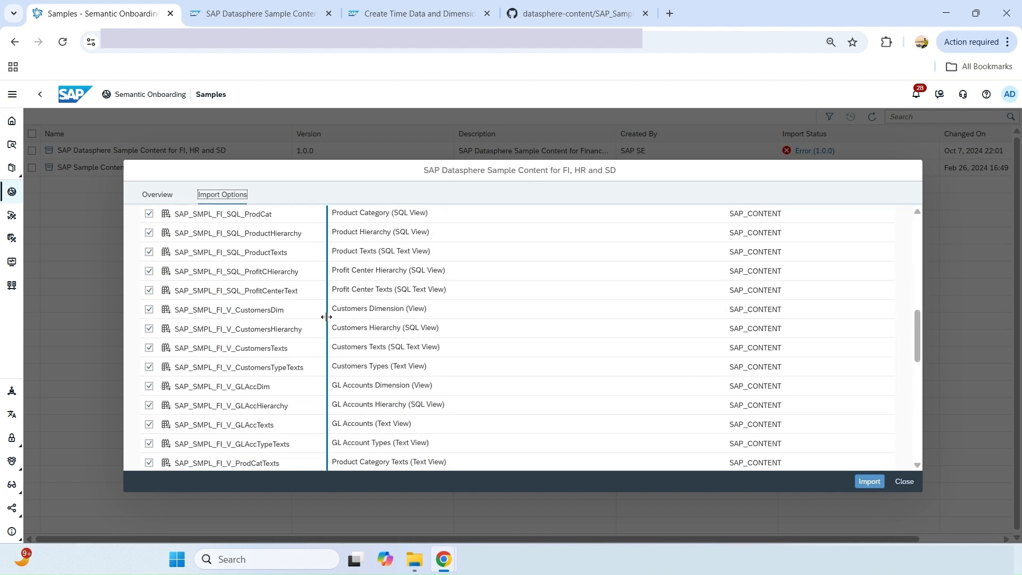
scroll(327, 318, down, 3)
scroll(329, 319, up, 10)
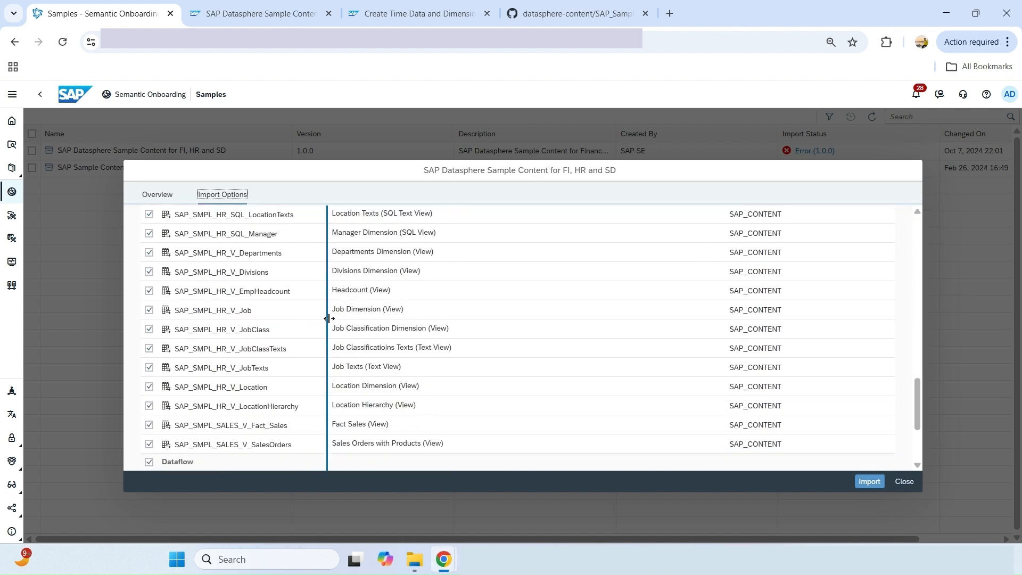
scroll(330, 319, down, 1)
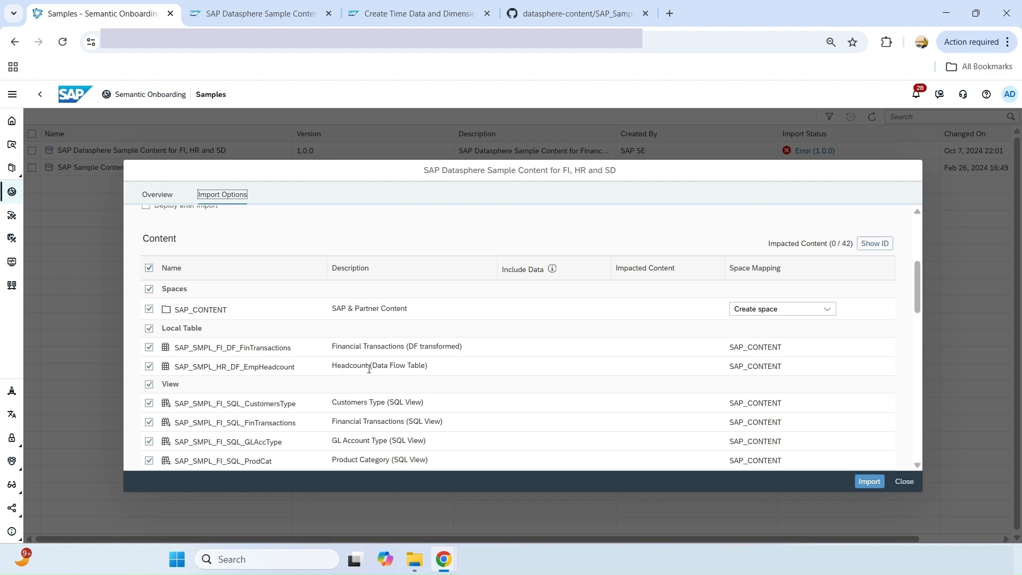
scroll(400, 378, down, 3)
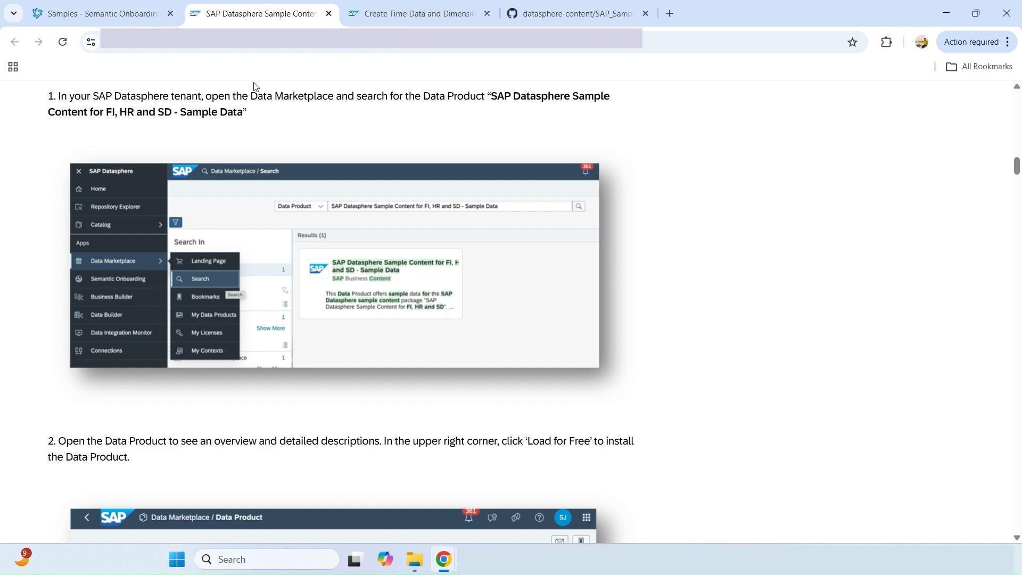
Return to the Semantic Onboarding samples, close the open package and open the SAP Sample Content for FI, HR and SD package
click(118, 21)
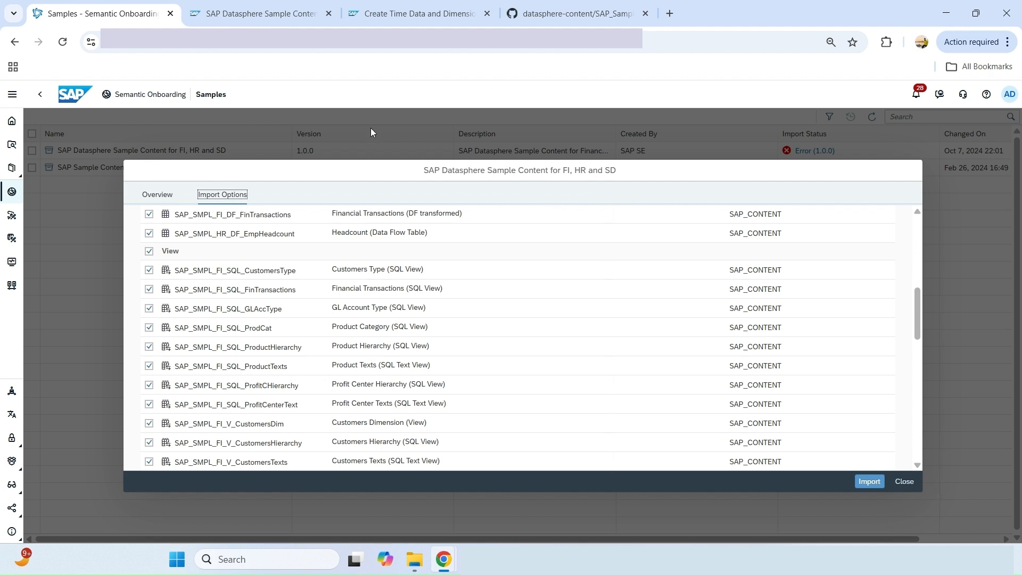
click(904, 482)
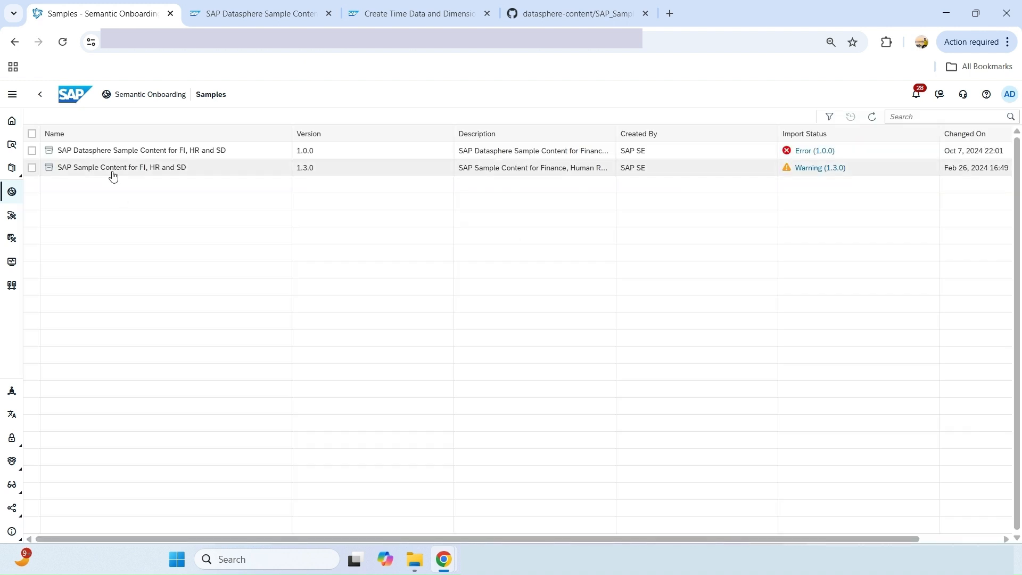
click(140, 173)
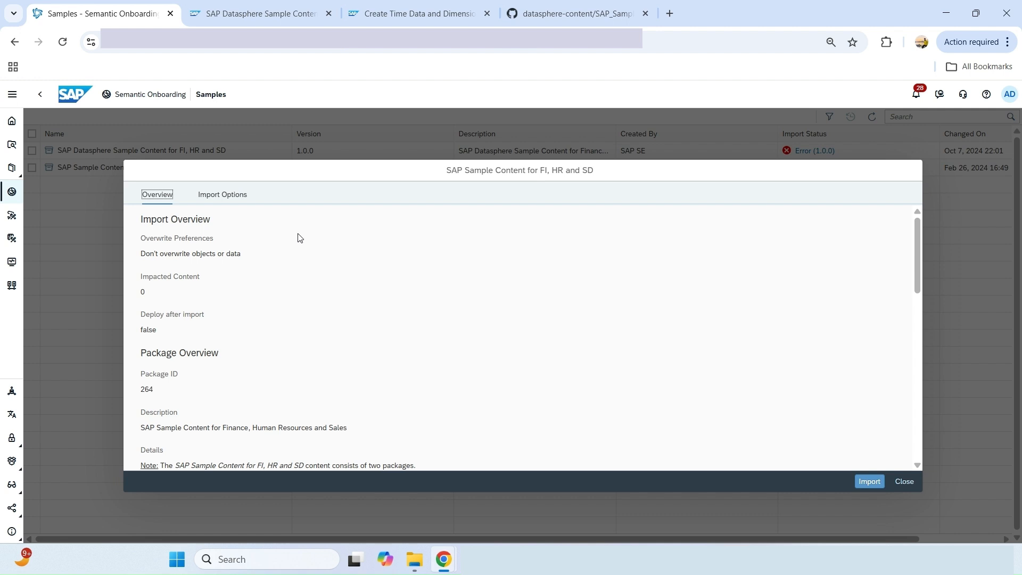
Examine the package's import options, from the overwrite and deployment preferences through the local tables, views, data flows and analytic models
click(240, 196)
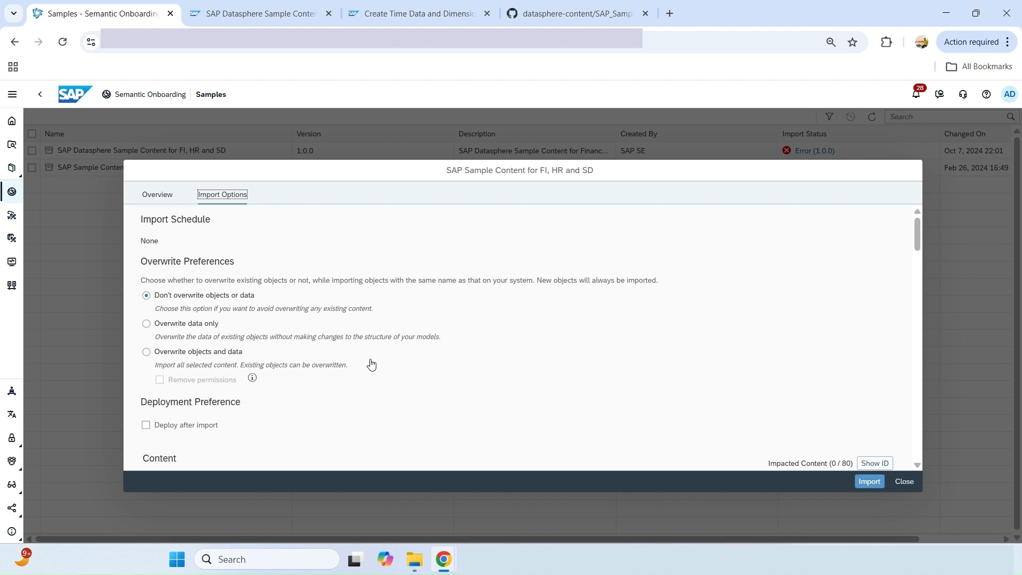
scroll(371, 365, down, 5)
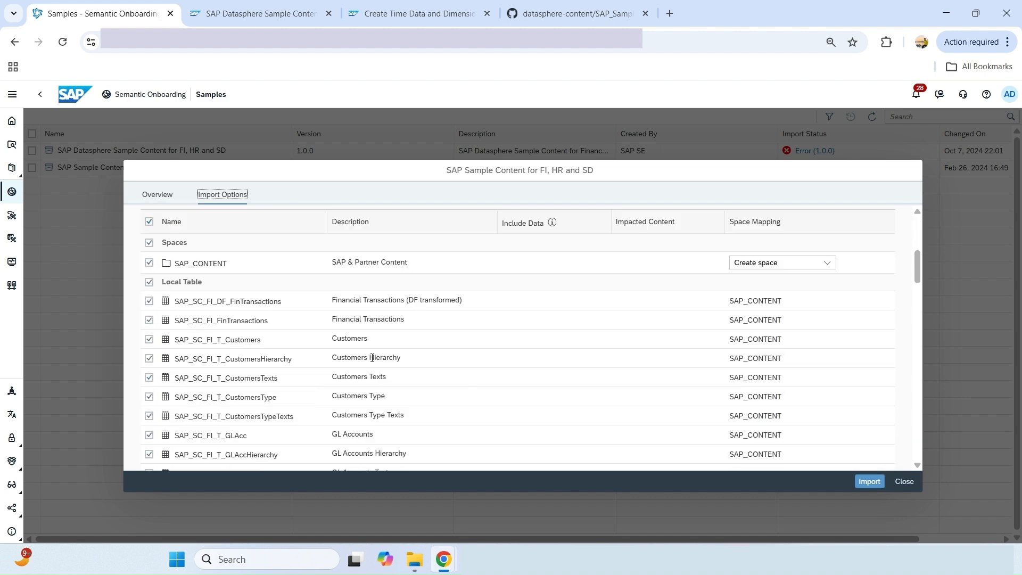
scroll(371, 358, down, 15)
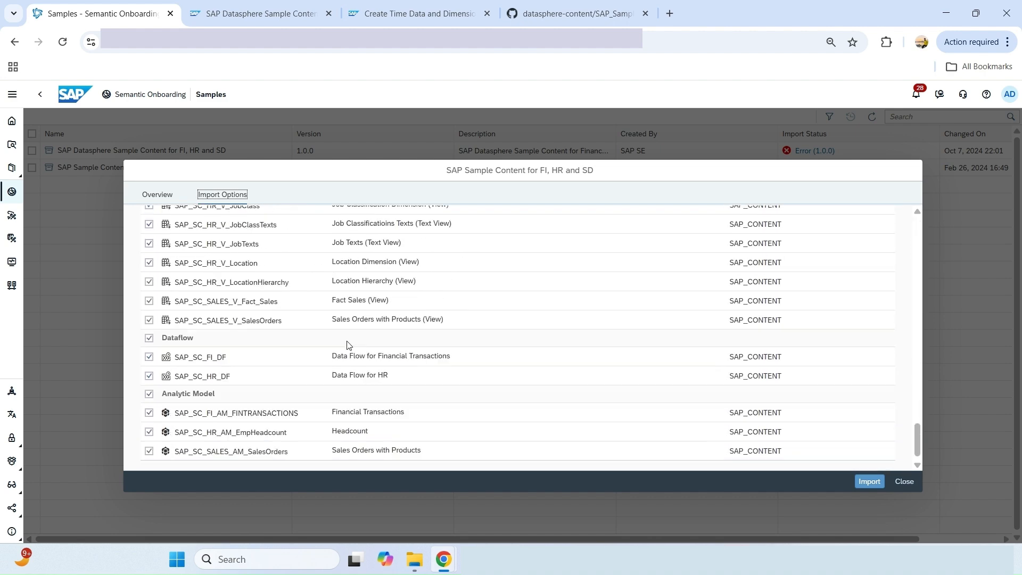
scroll(349, 341, up, 15)
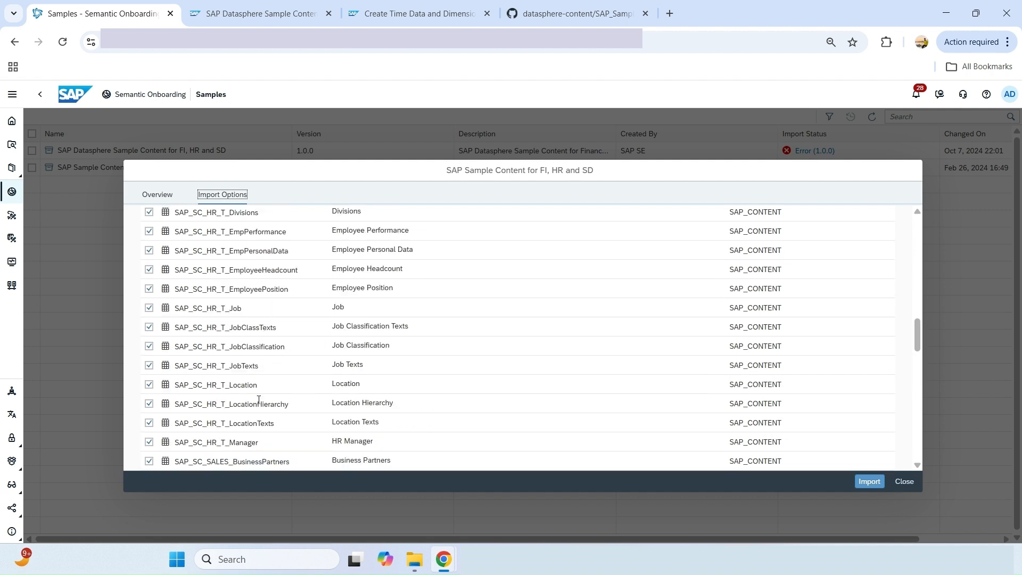
scroll(234, 327, up, 4)
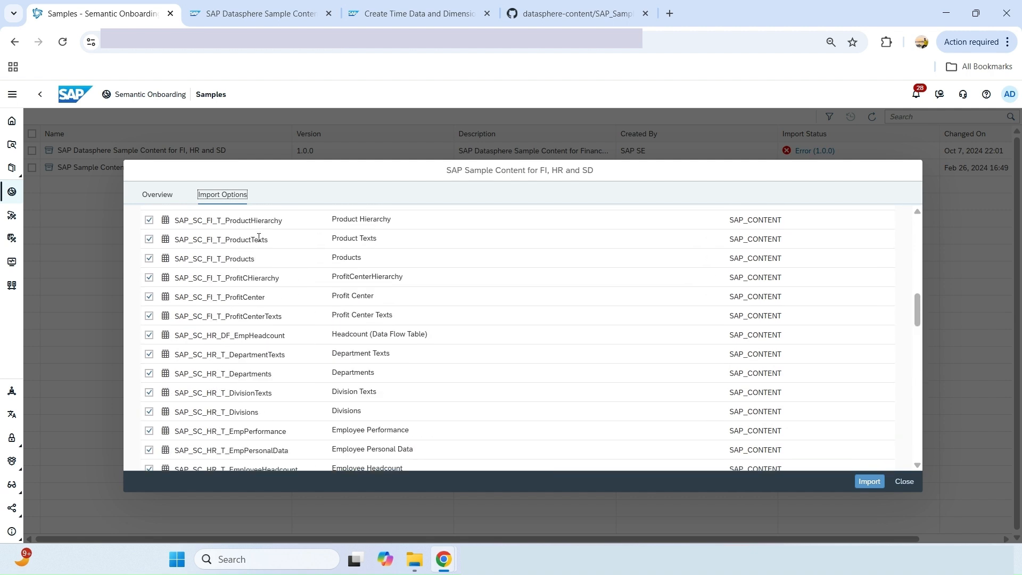
scroll(287, 250, up, 3)
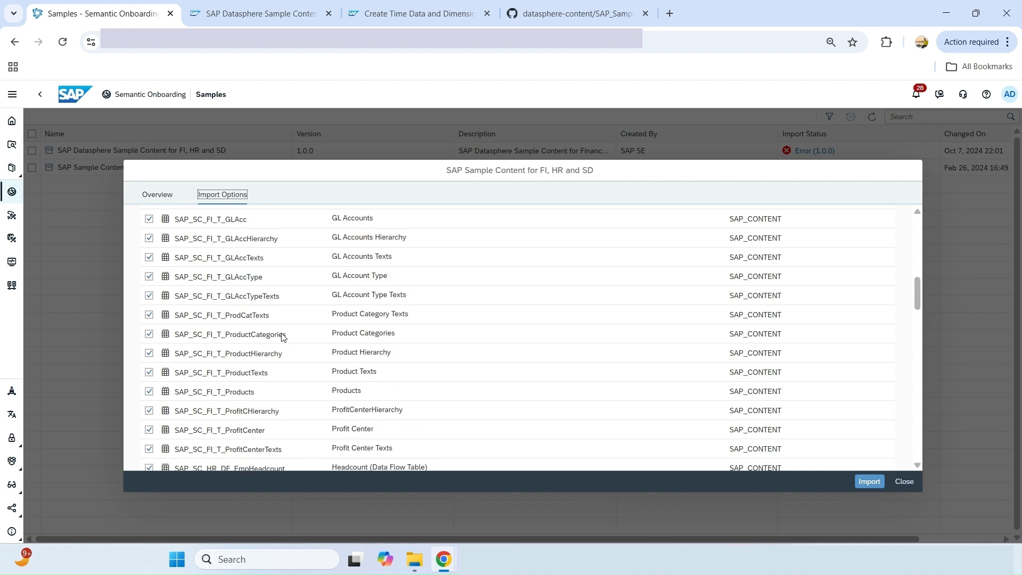
scroll(313, 296, up, 8)
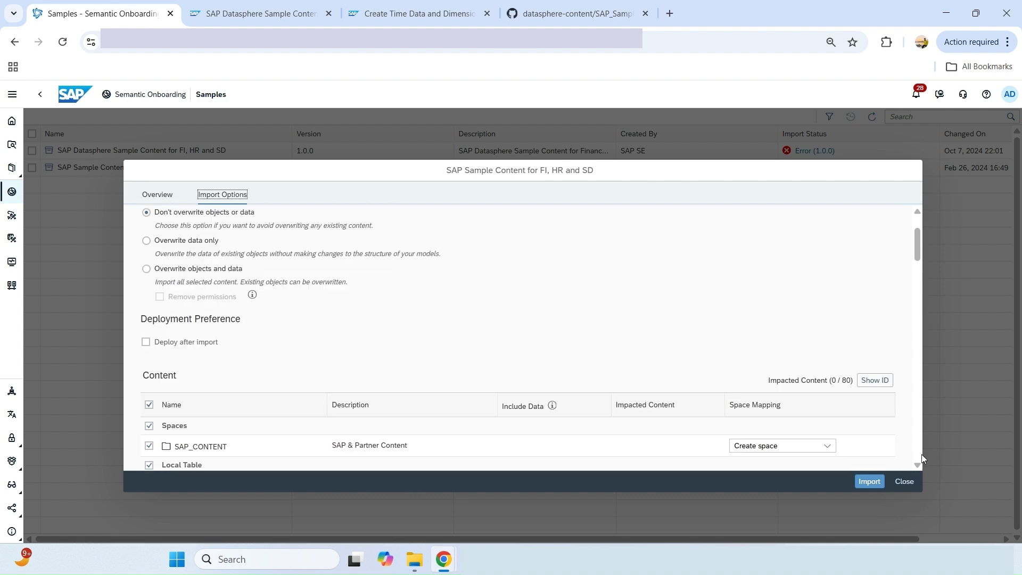
scroll(732, 322, up, 2)
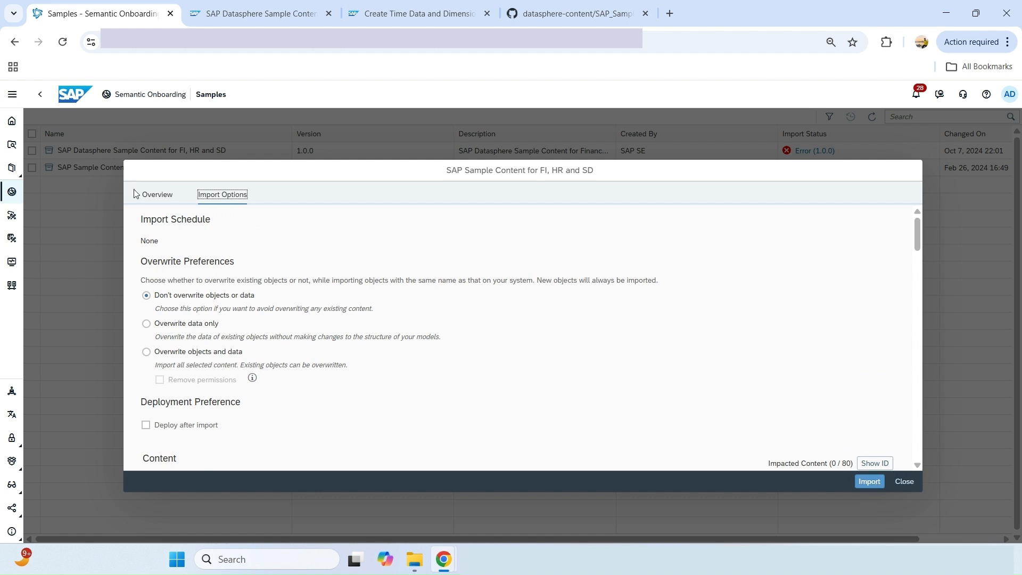
Read the package overview's details down to the covered topics, features and the sample data link
click(157, 195)
scroll(250, 361, down, 3)
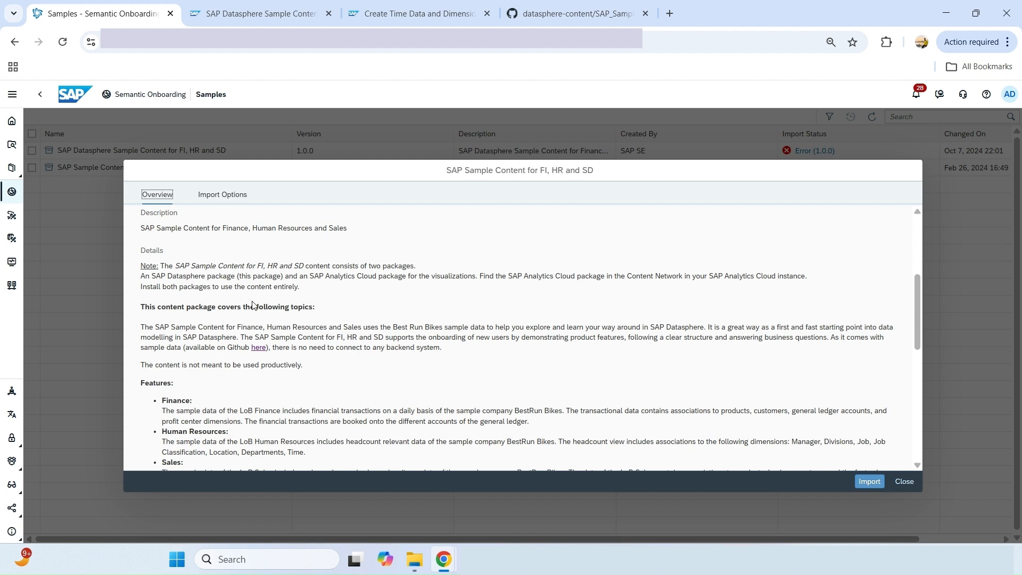
scroll(283, 322, down, 2)
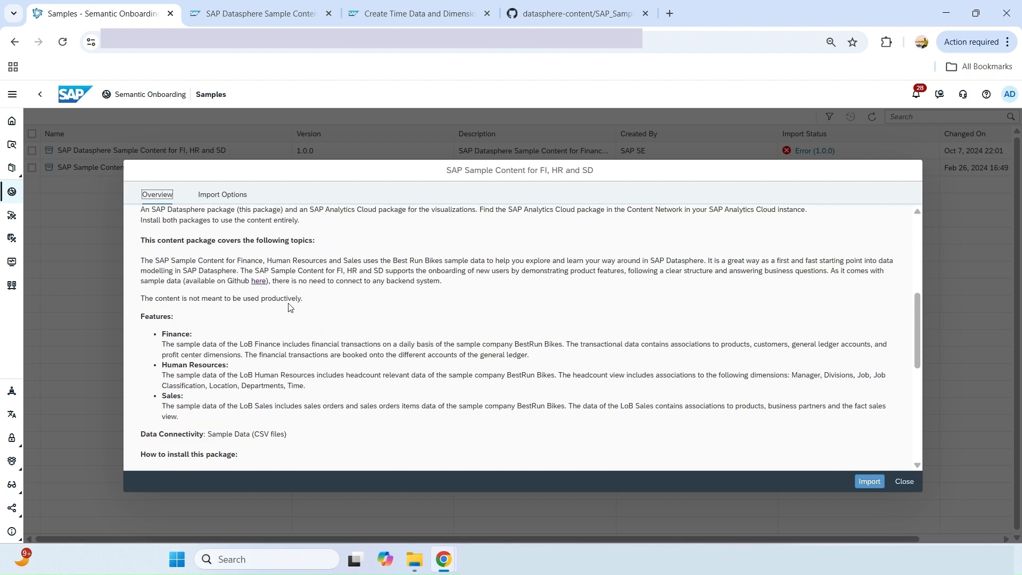
Open the linked GitHub sample data and browse the SAP_Sample_Content CSV folders, collapsing the FI folder in the file tree
click(260, 282)
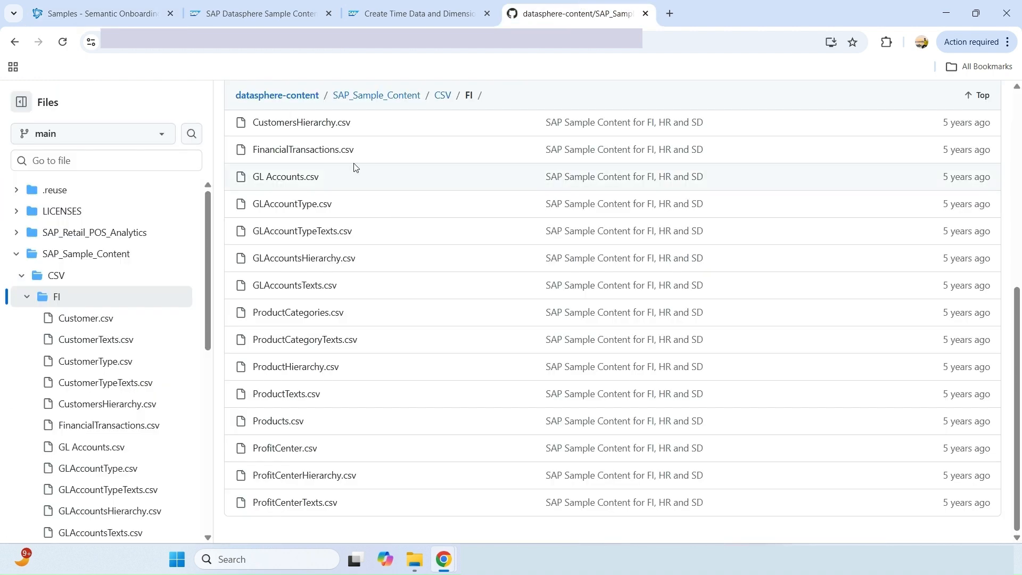
scroll(377, 204, up, 2)
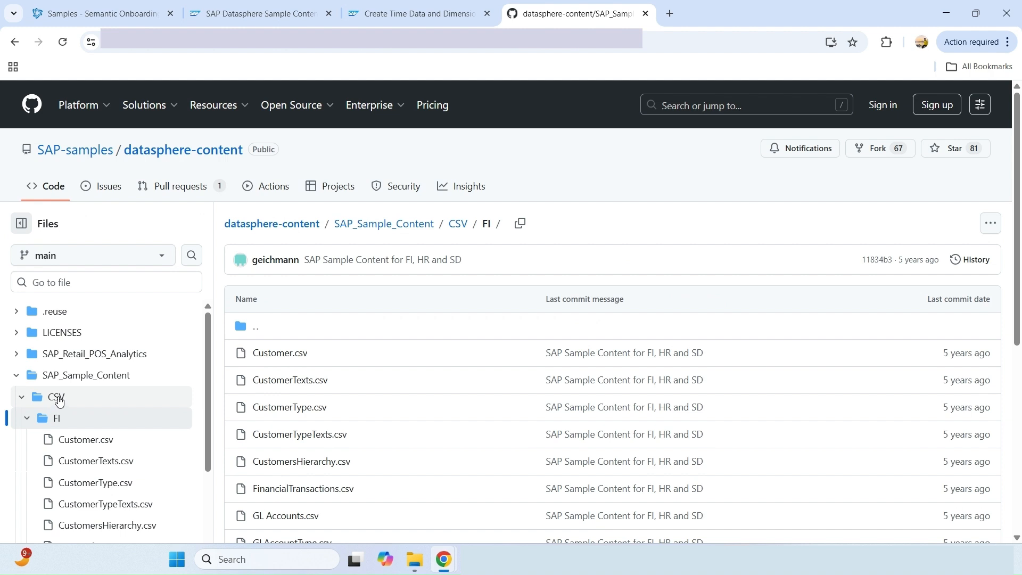
click(114, 377)
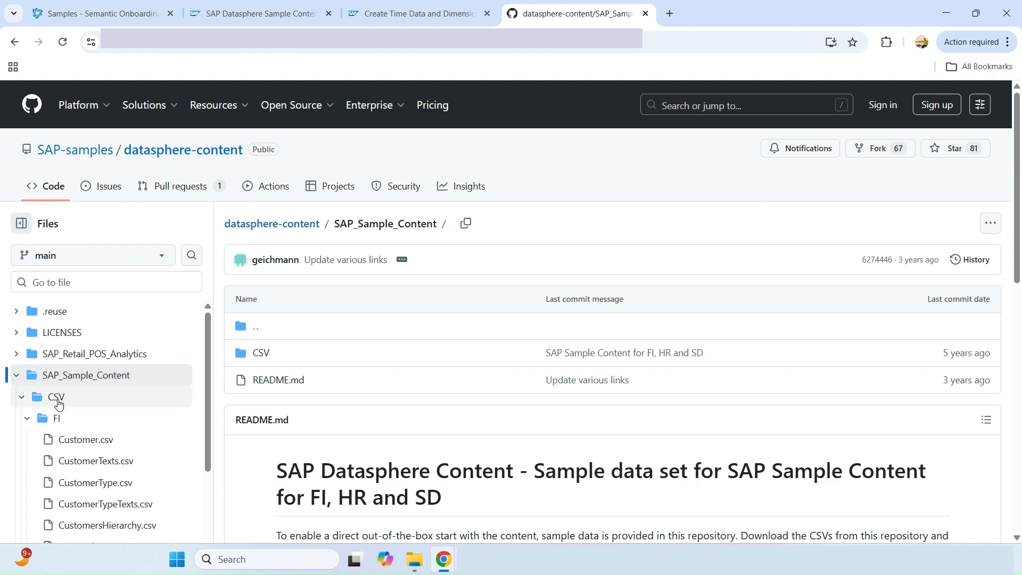
click(57, 399)
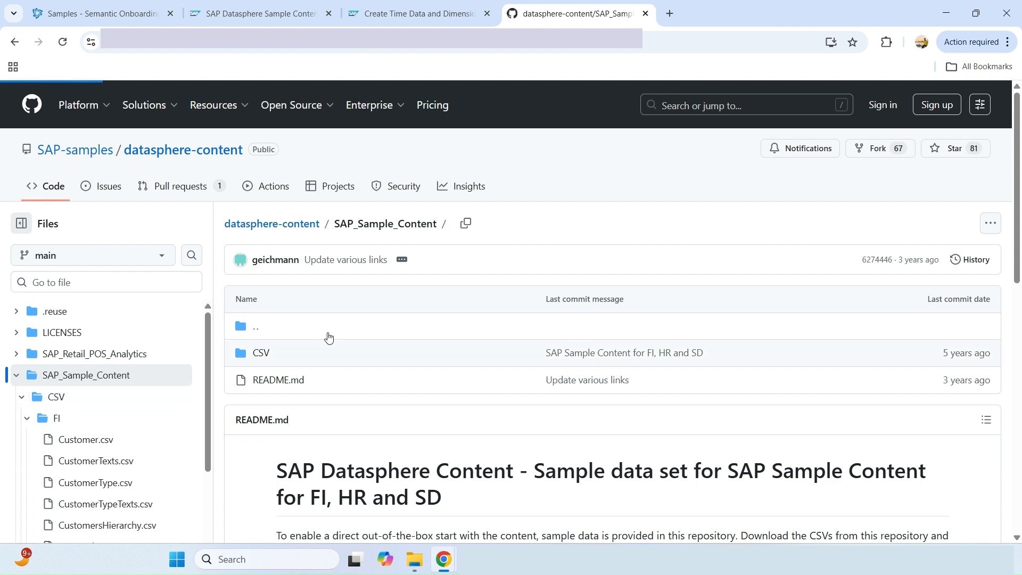
click(279, 354)
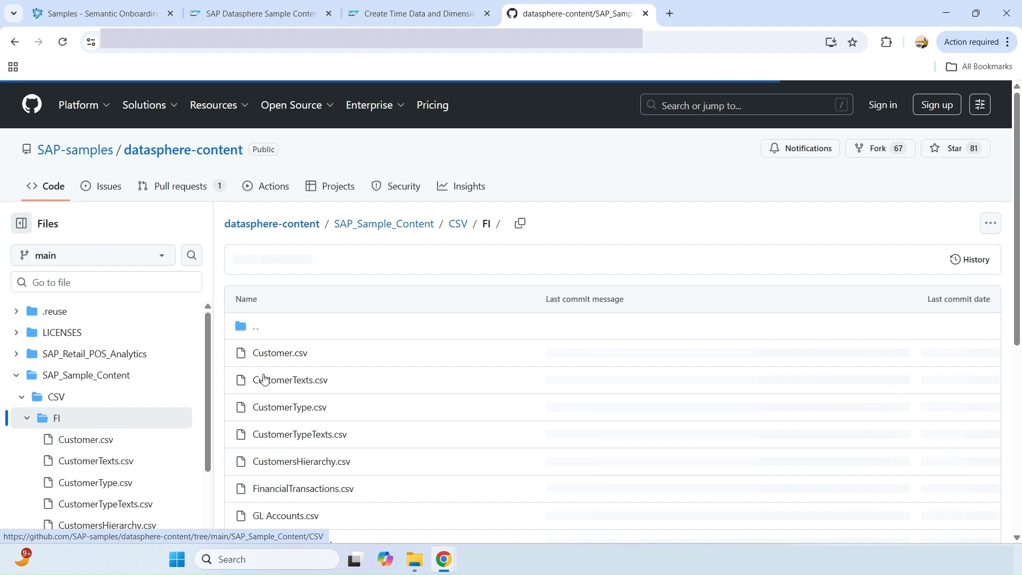
click(27, 419)
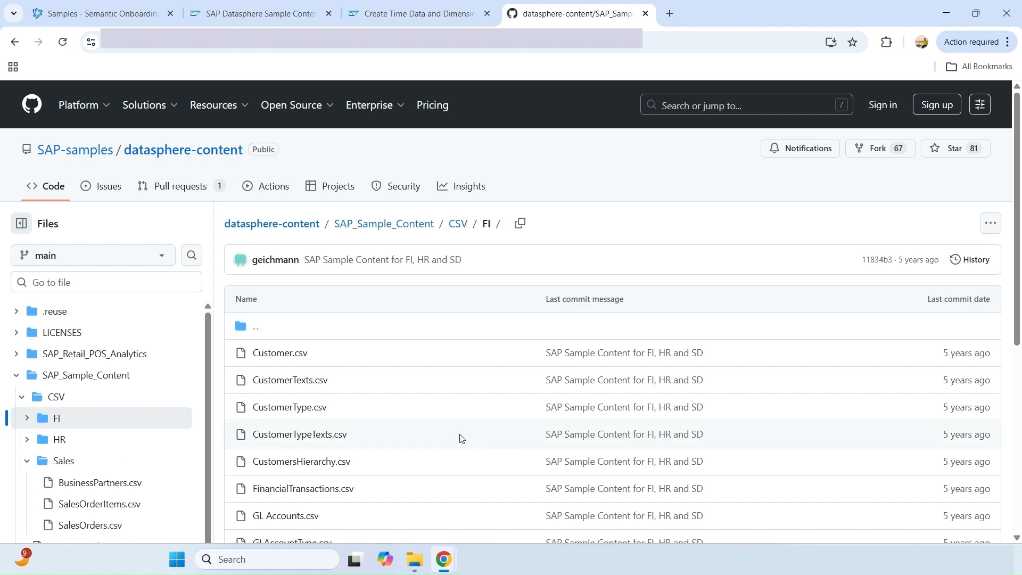
Return to the package overview and read the data connectivity and installation steps, highlighting "Sample Data (CSV files)" and the space ID SAP_CONTENT
click(415, 14)
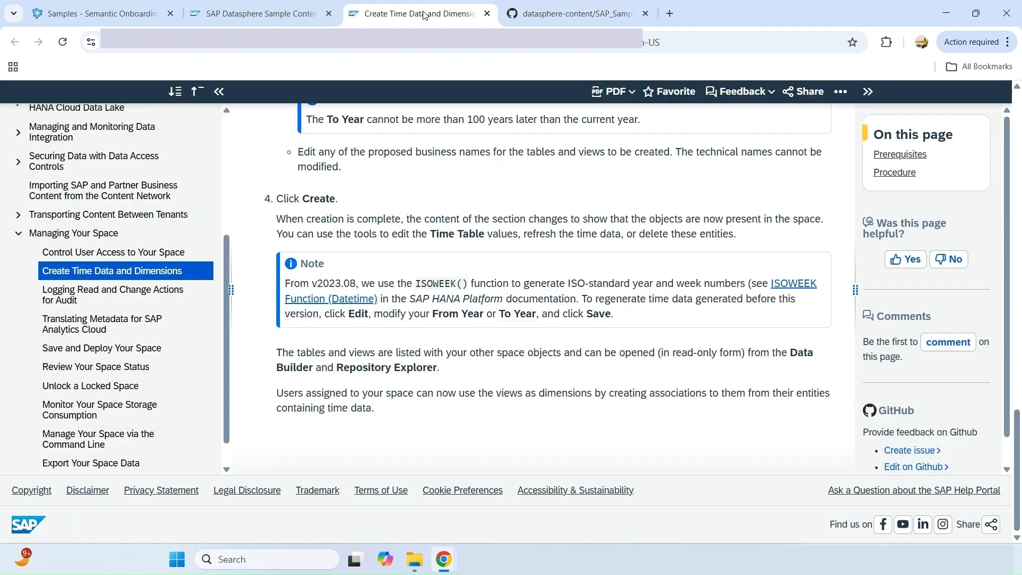
click(107, 13)
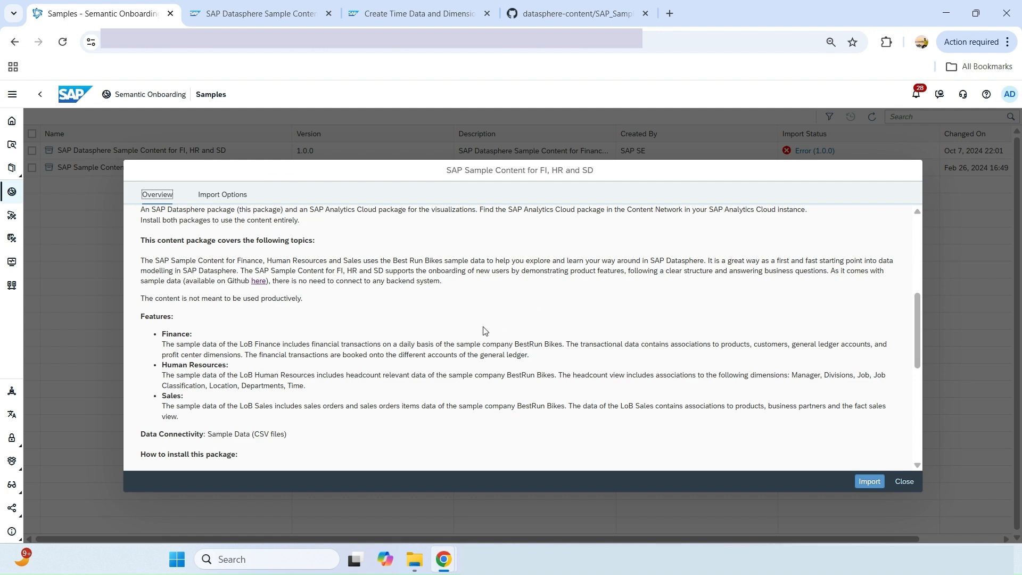
scroll(487, 333, down, 3)
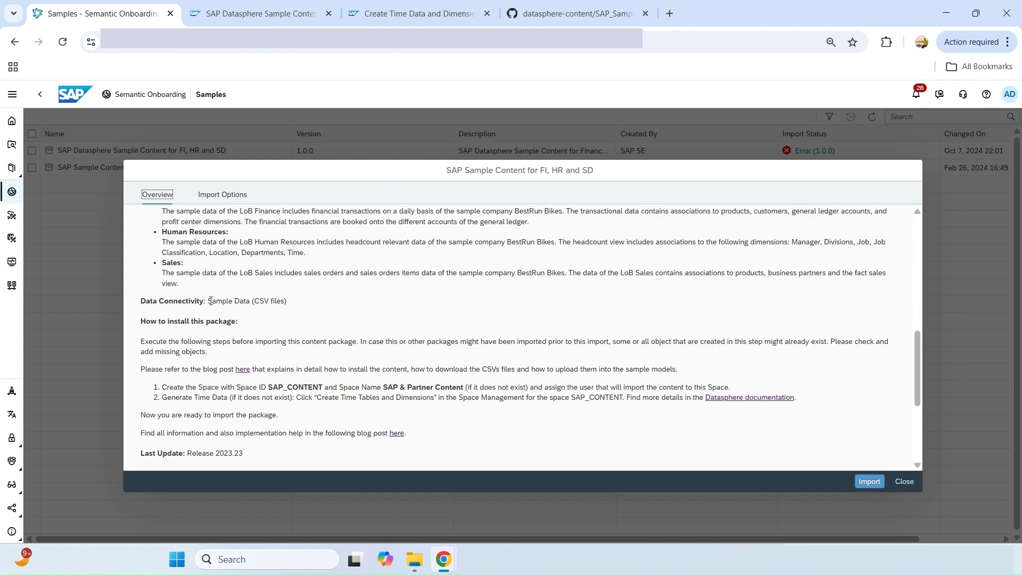
drag(208, 302, 290, 302)
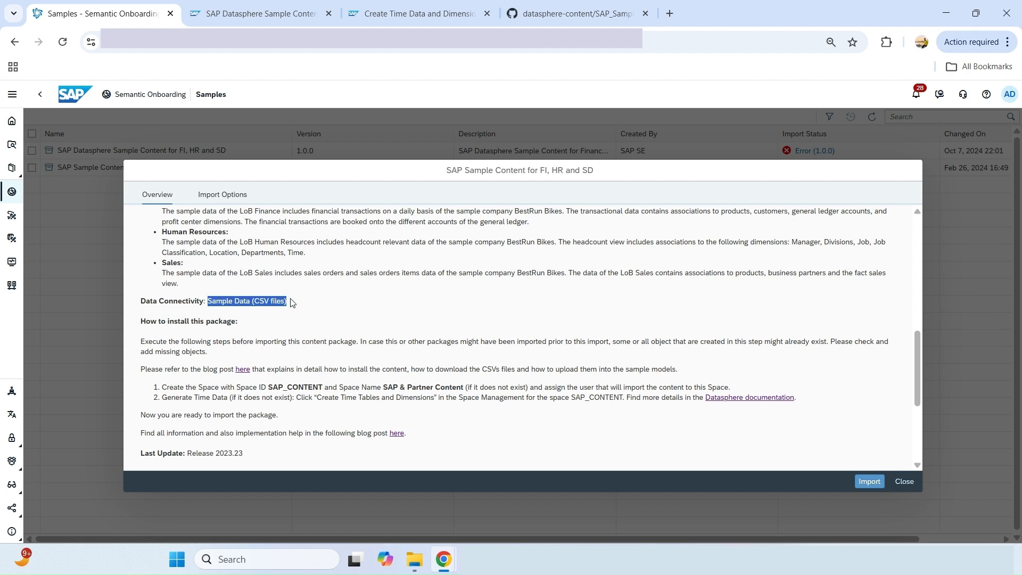
scroll(341, 372, down, 1)
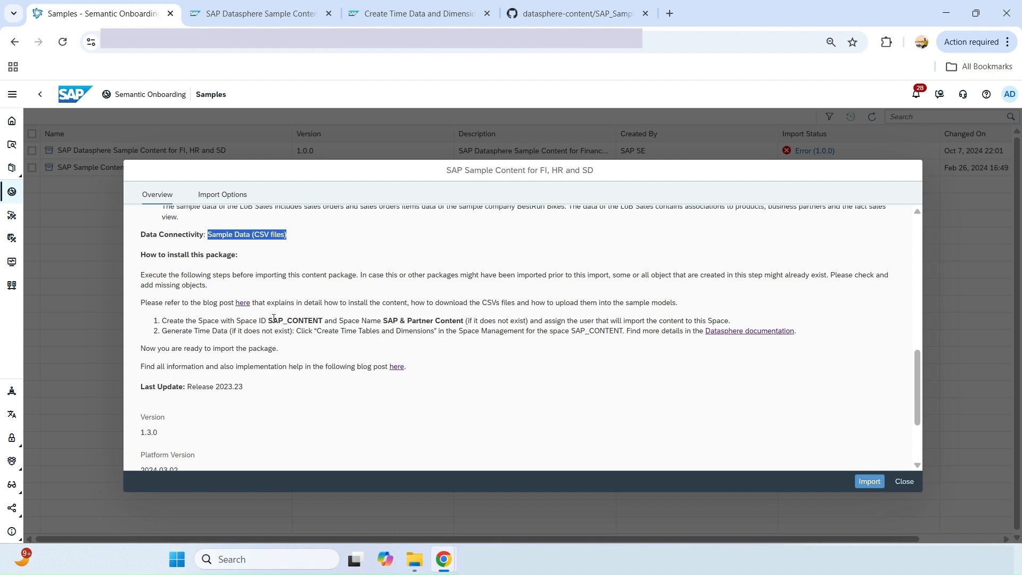
drag(269, 320, 327, 320)
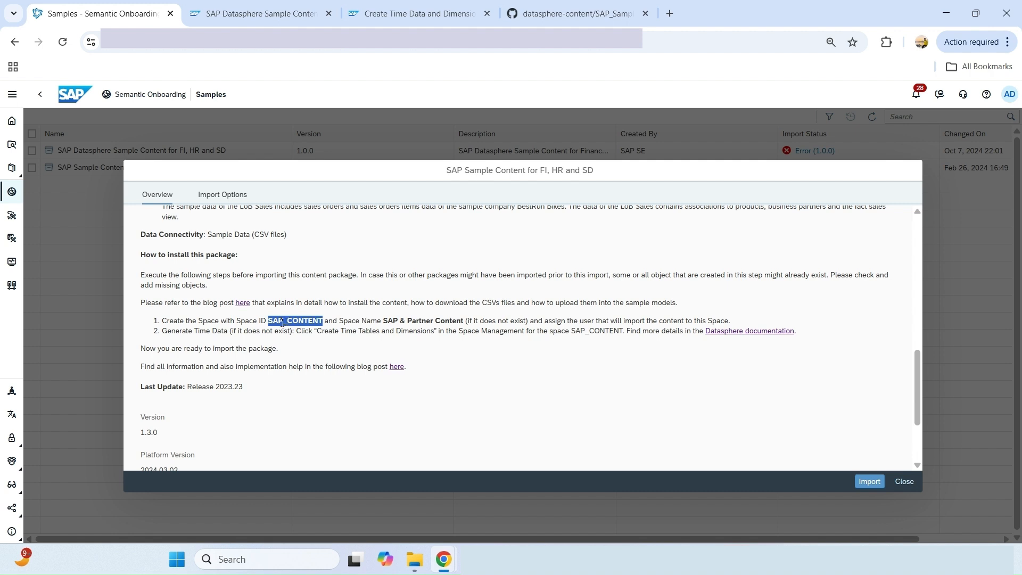
click(273, 320)
drag(268, 320, 324, 321)
Review the package's import content list again, checking the HR and sales local tables and the finance views
click(222, 195)
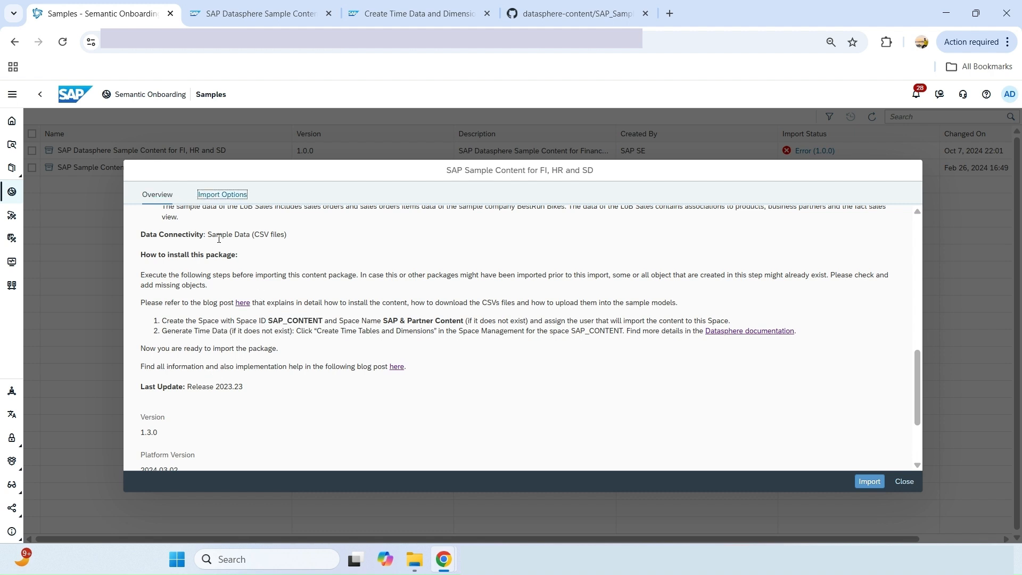
scroll(192, 234, down, 10)
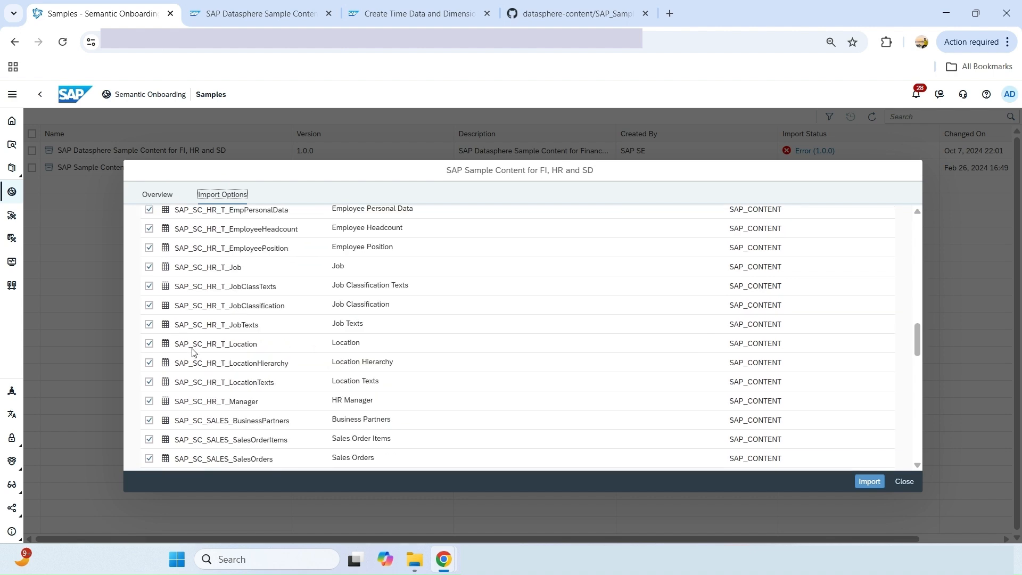
scroll(193, 353, down, 5)
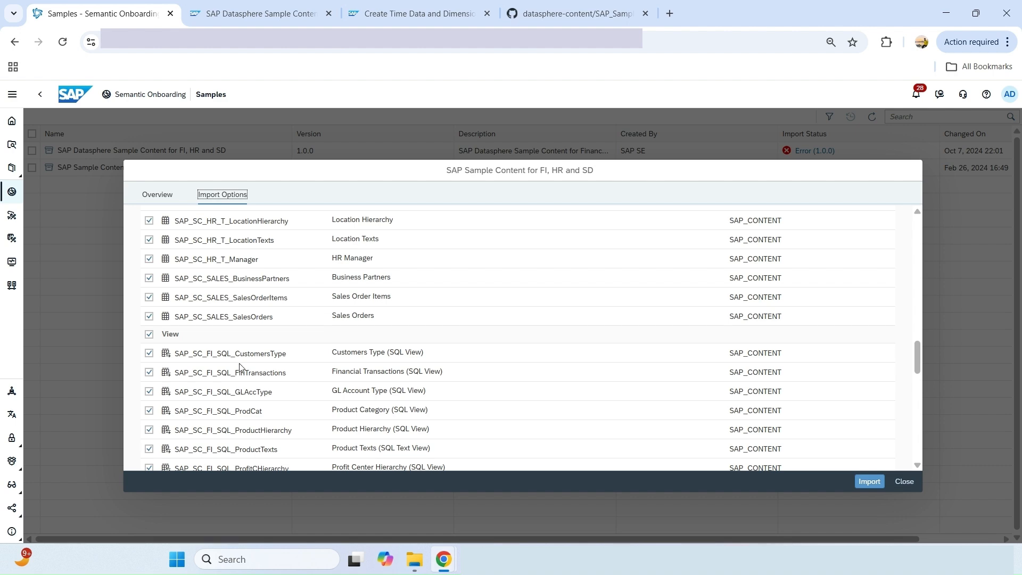
scroll(241, 367, down, 5)
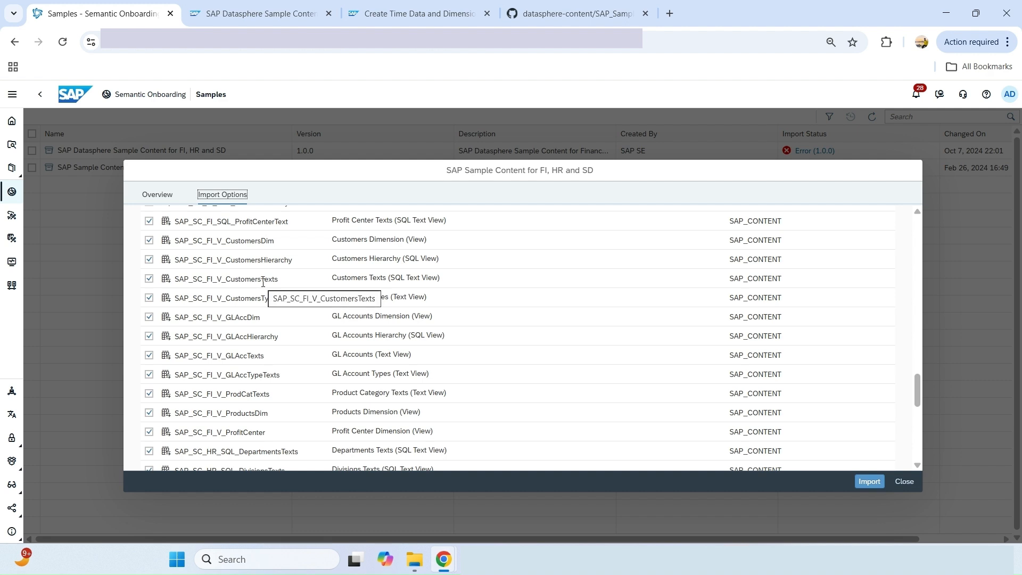
scroll(290, 318, up, 6)
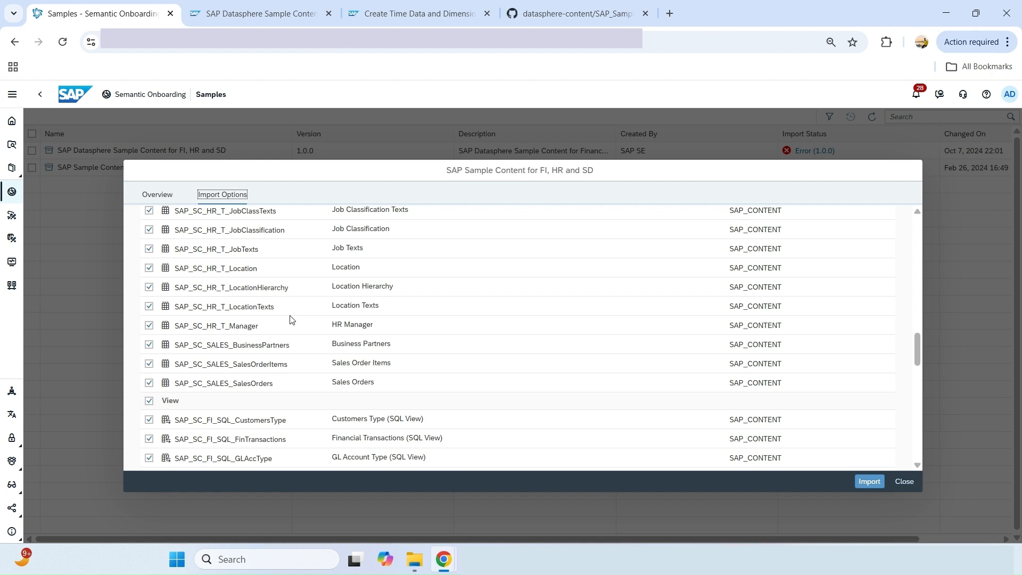
Enable deployment after import in the package's deployment preference
scroll(308, 322, up, 12)
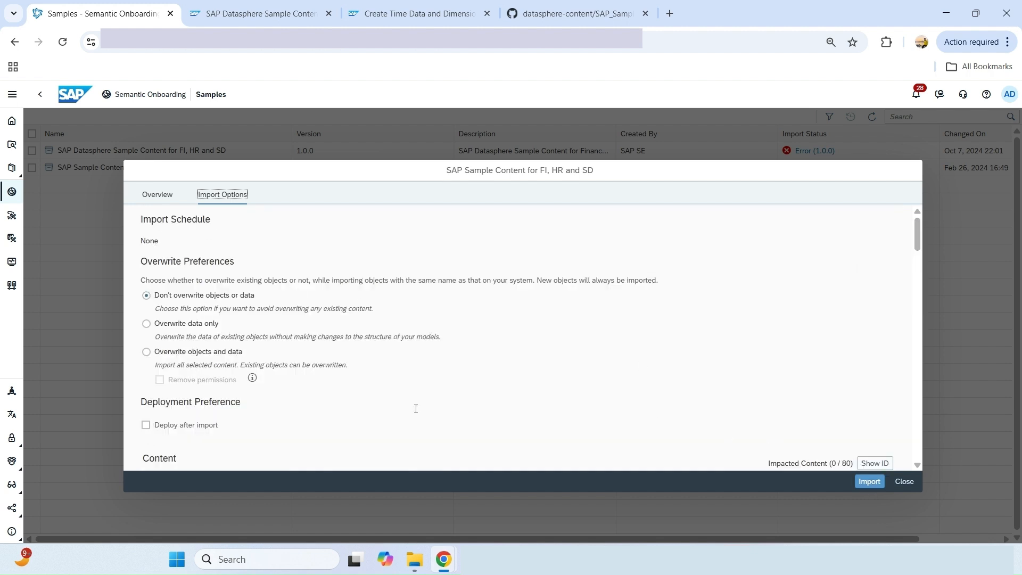
scroll(416, 409, down, 1)
click(146, 358)
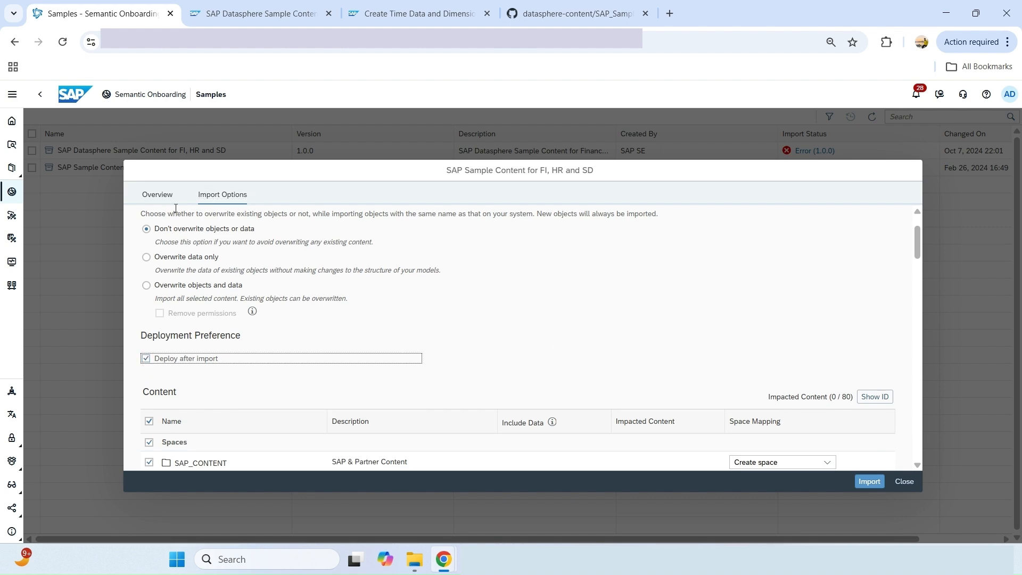
Reread the installation instructions in the package overview and highlight the required space ID SAP_CONTENT
click(160, 196)
scroll(298, 368, down, 5)
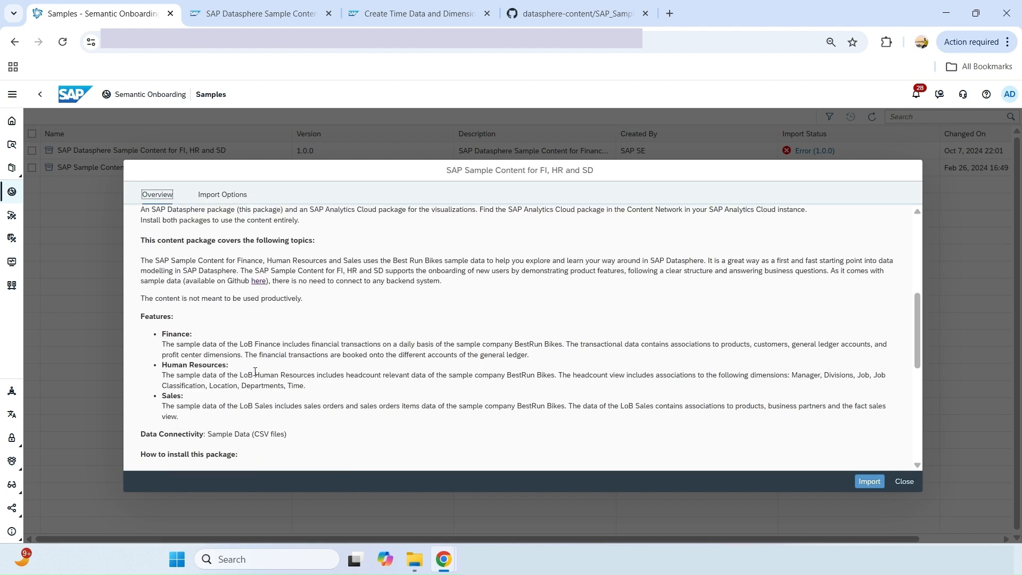
scroll(288, 320, down, 3)
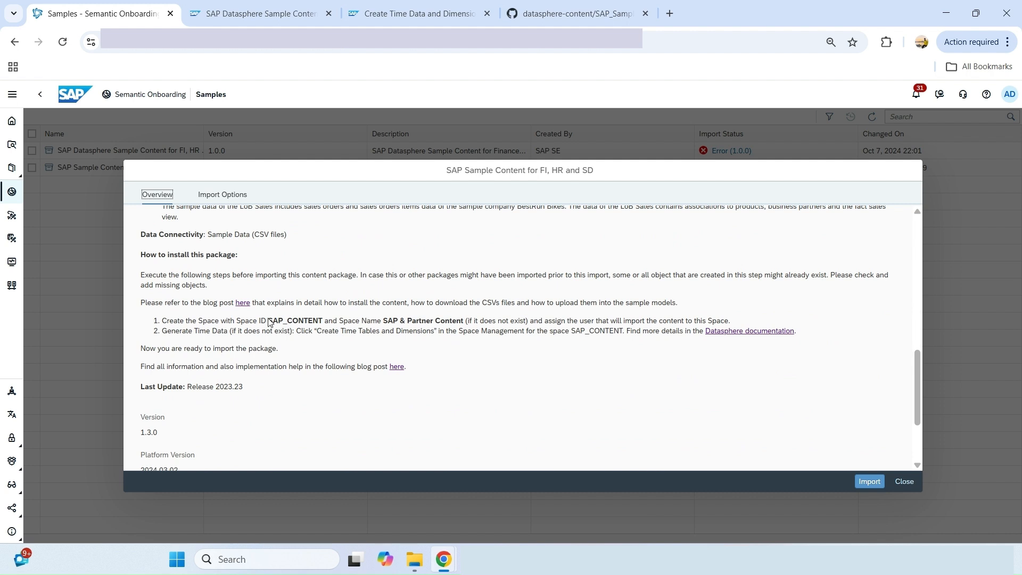
drag(269, 321, 323, 320)
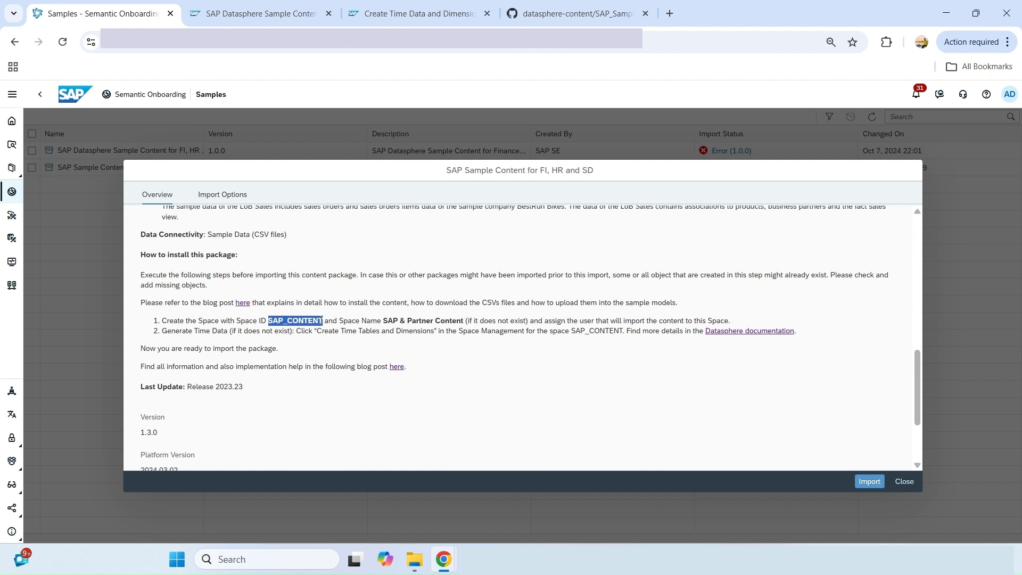
Highlight the space ID SAP_CONTENT again in step 1 of the package's installation instructions
click(297, 320)
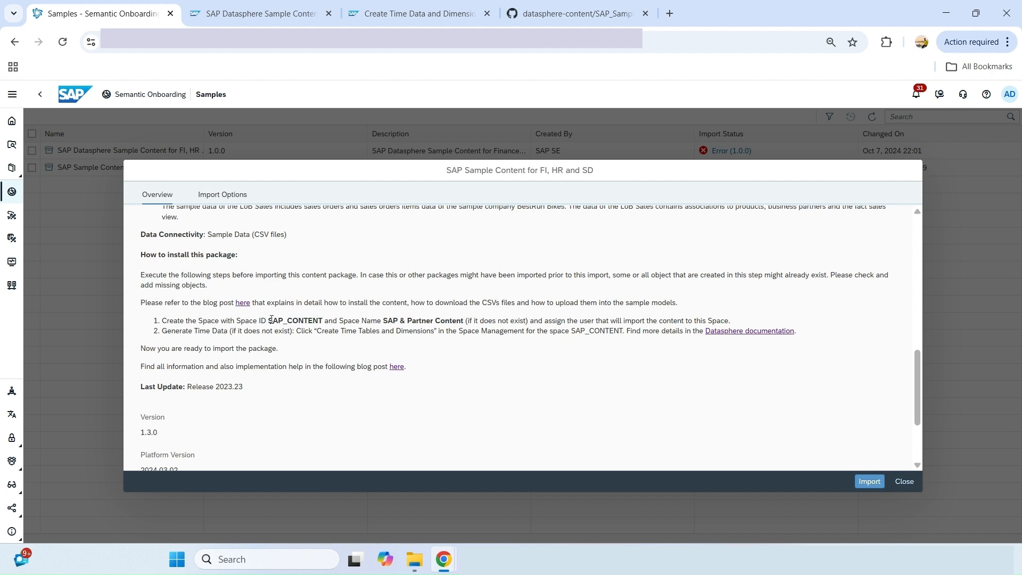
drag(269, 320, 325, 317)
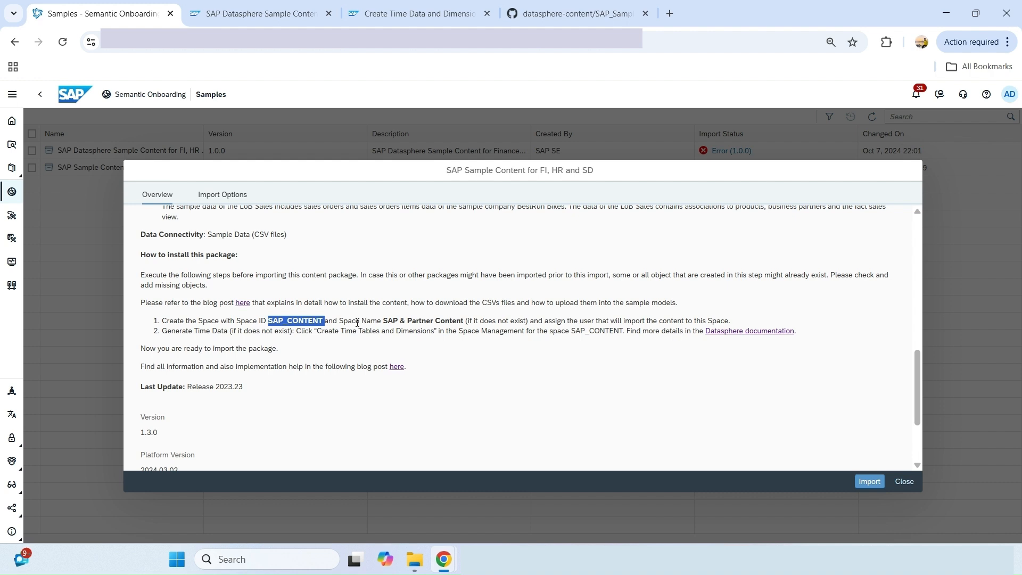
click(316, 320)
drag(268, 320, 323, 320)
Check the space mapping choices for the SAP_CONTENT space in the import options, leaving Create space selected
click(236, 198)
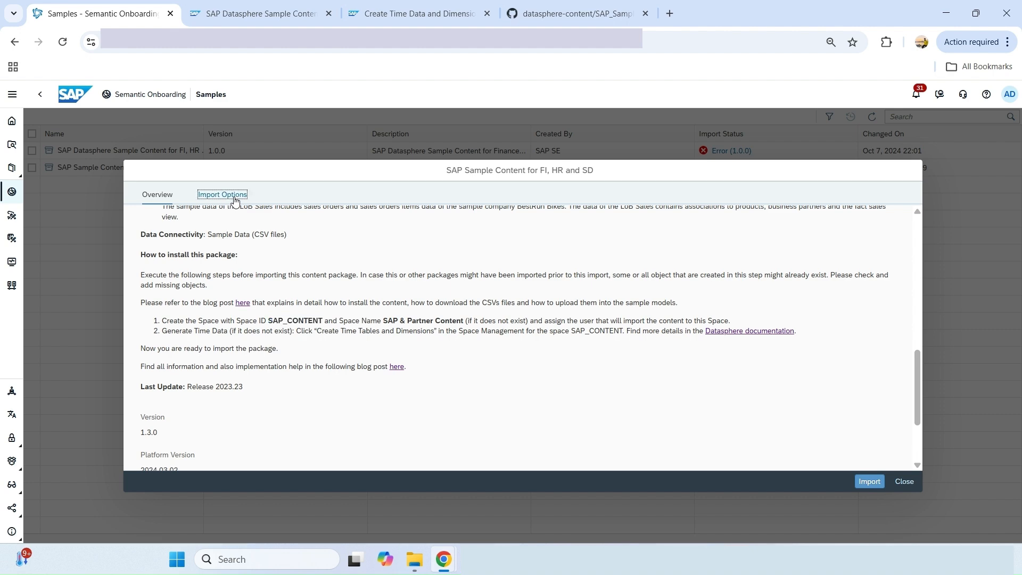
scroll(714, 273, up, 10)
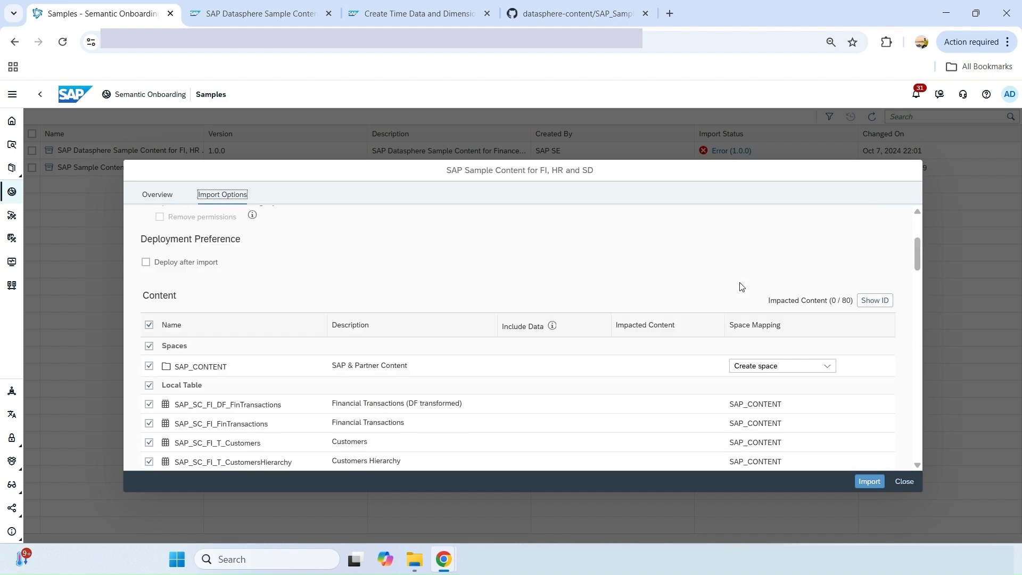
scroll(768, 307, down, 3)
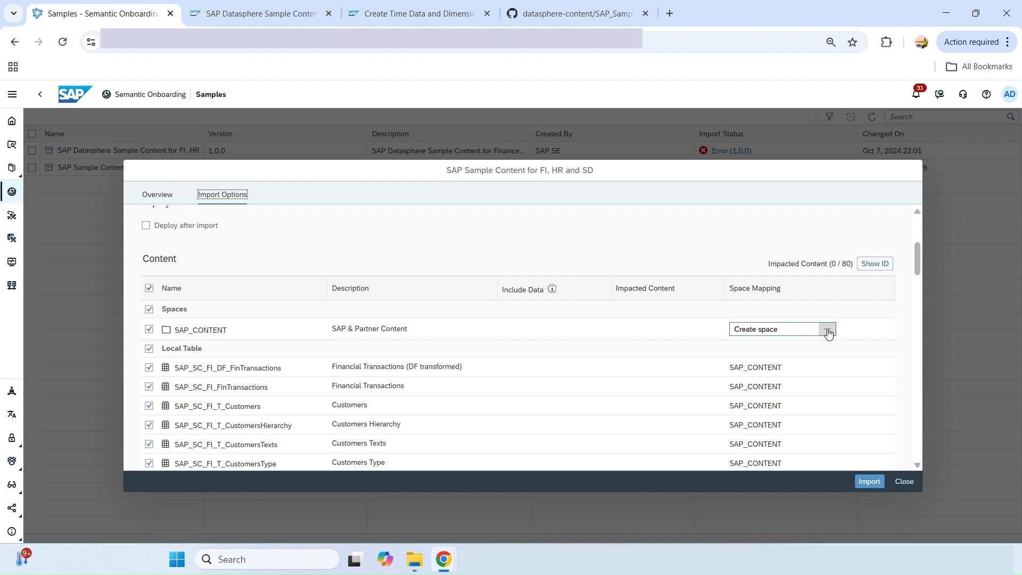
click(828, 330)
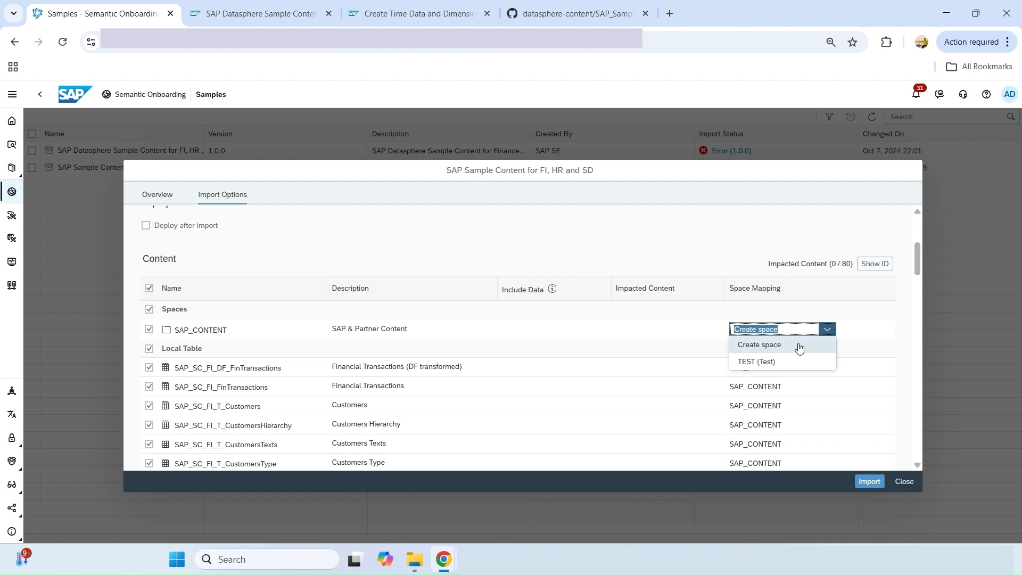
click(666, 314)
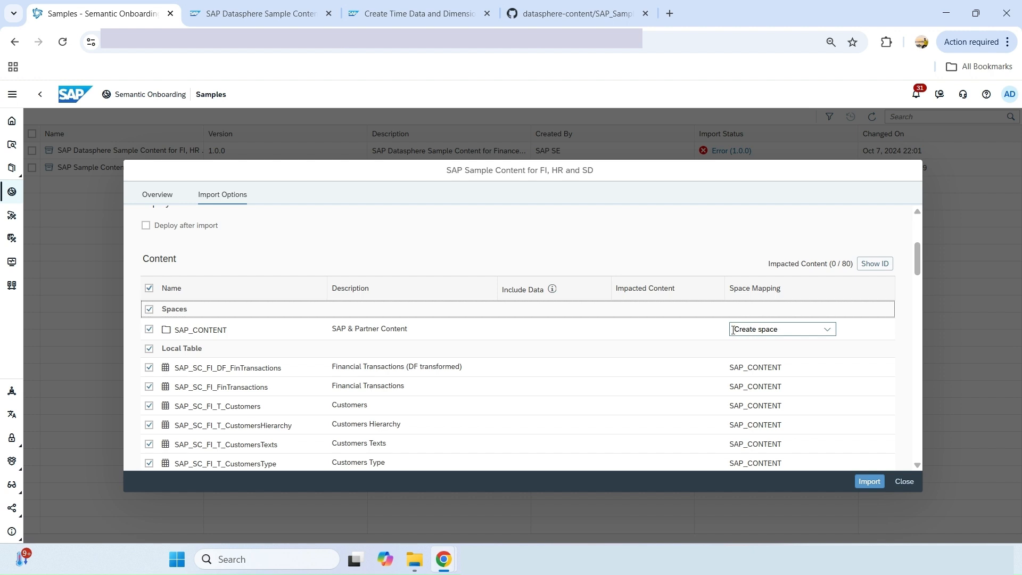
click(827, 330)
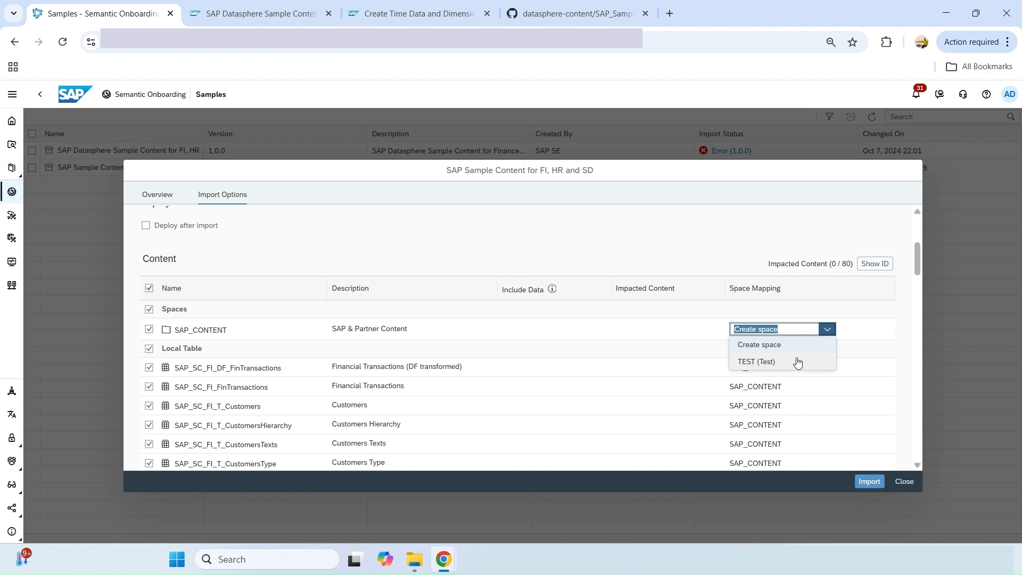
click(706, 329)
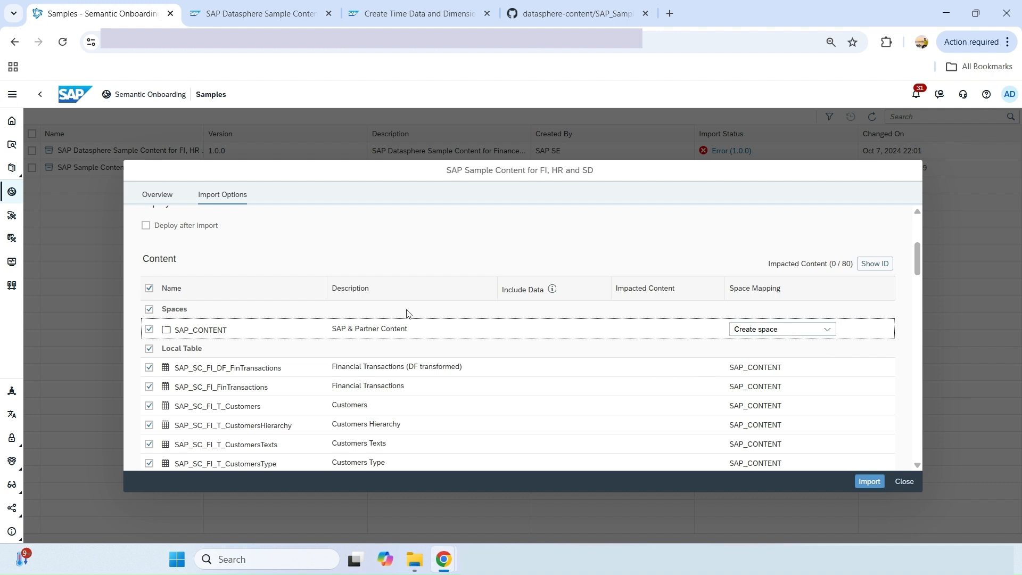
Enable deployment after import, check the selected content, and try to import the SAP Sample Content for FI, HR and SD package
click(146, 226)
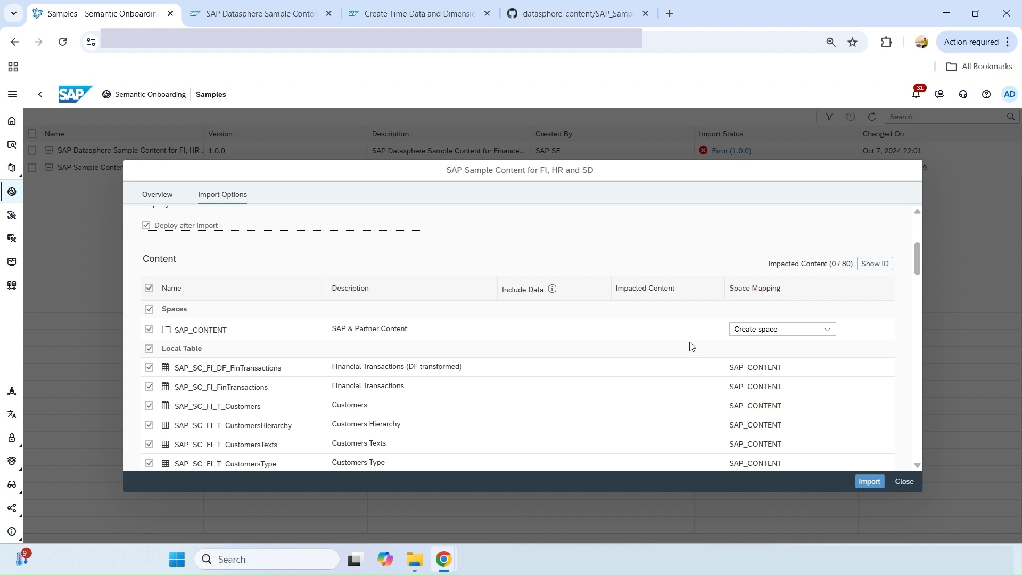
scroll(692, 346, down, 20)
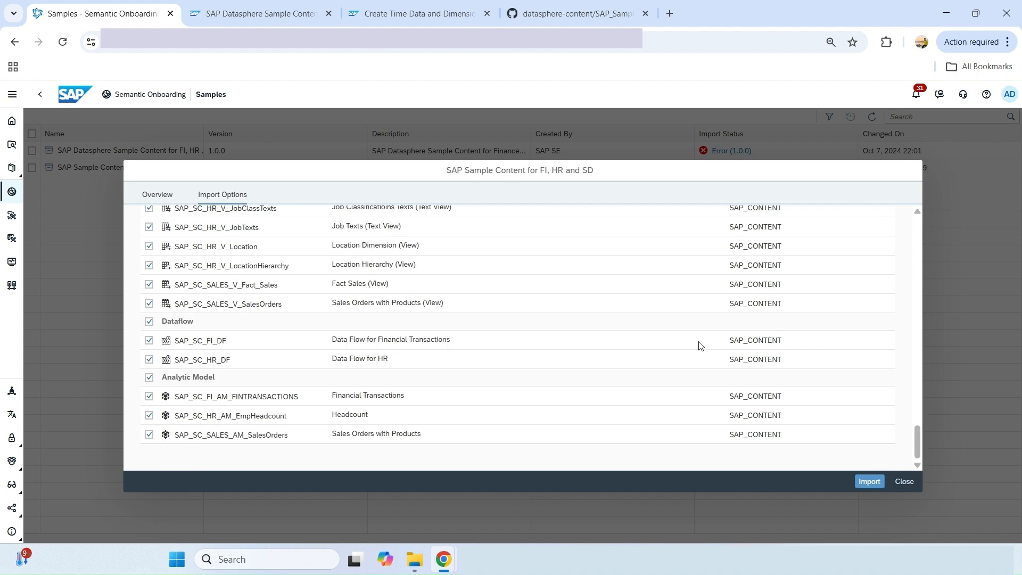
scroll(735, 358, up, 20)
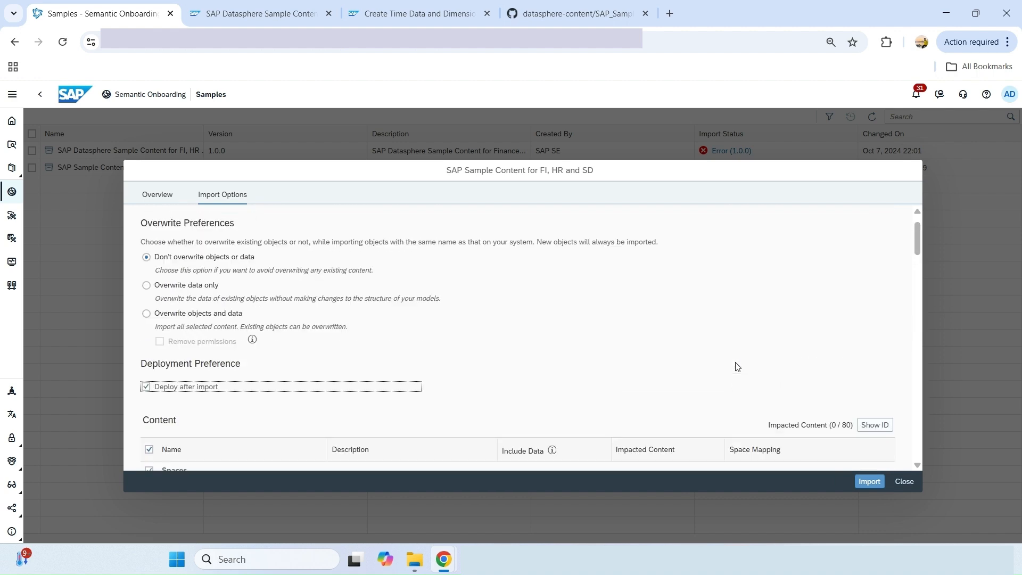
scroll(736, 366, down, 8)
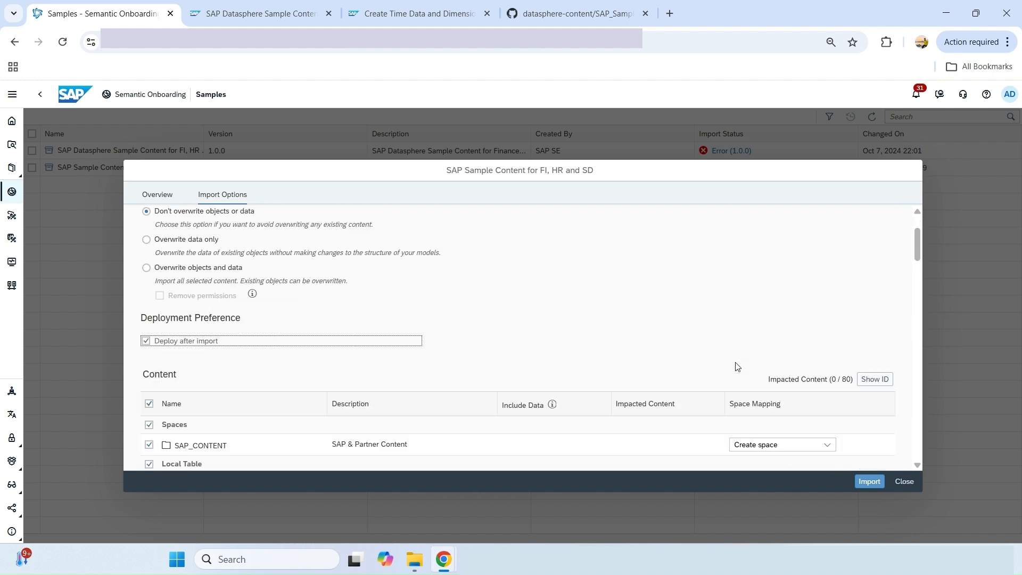
click(870, 482)
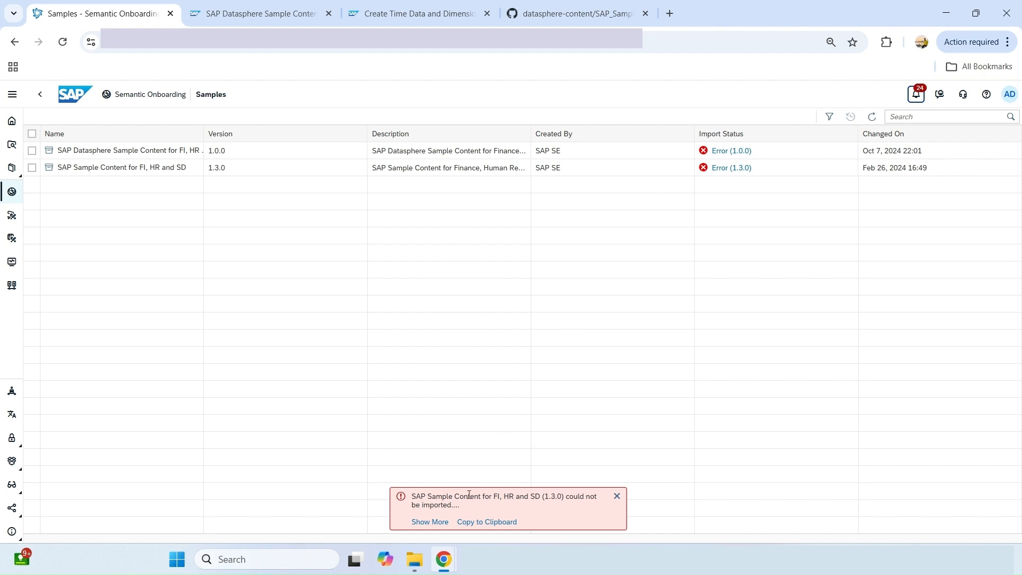
Examine the import summary for the status of each local table and view, and dismiss the import notification
click(430, 522)
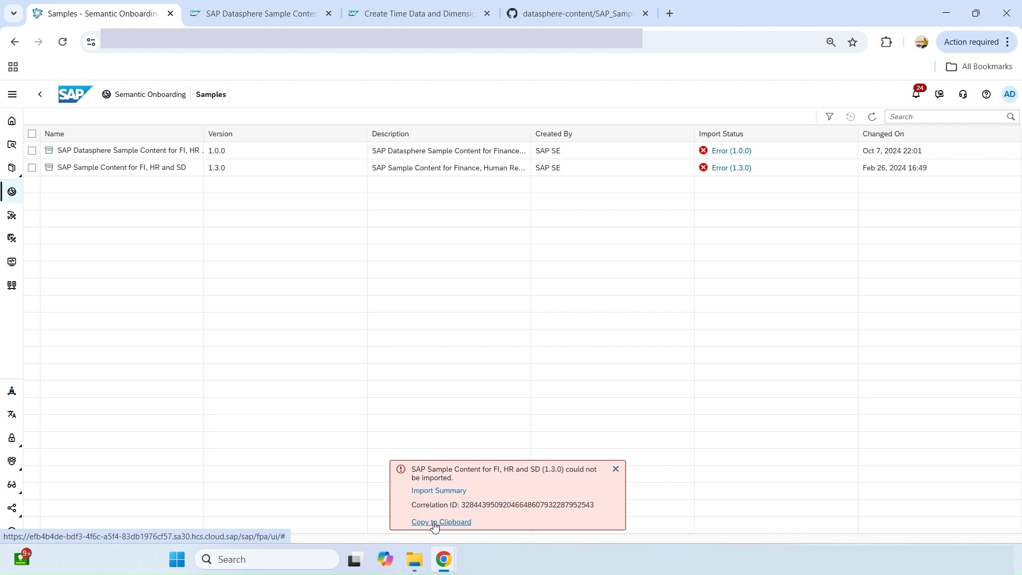
click(438, 490)
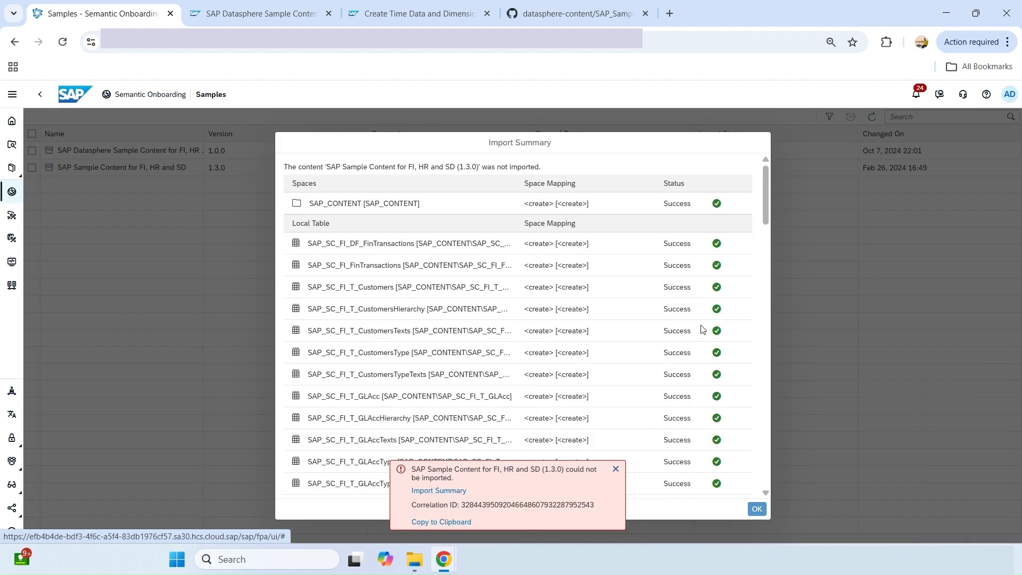
scroll(710, 253, down, 10)
scroll(711, 253, down, 6)
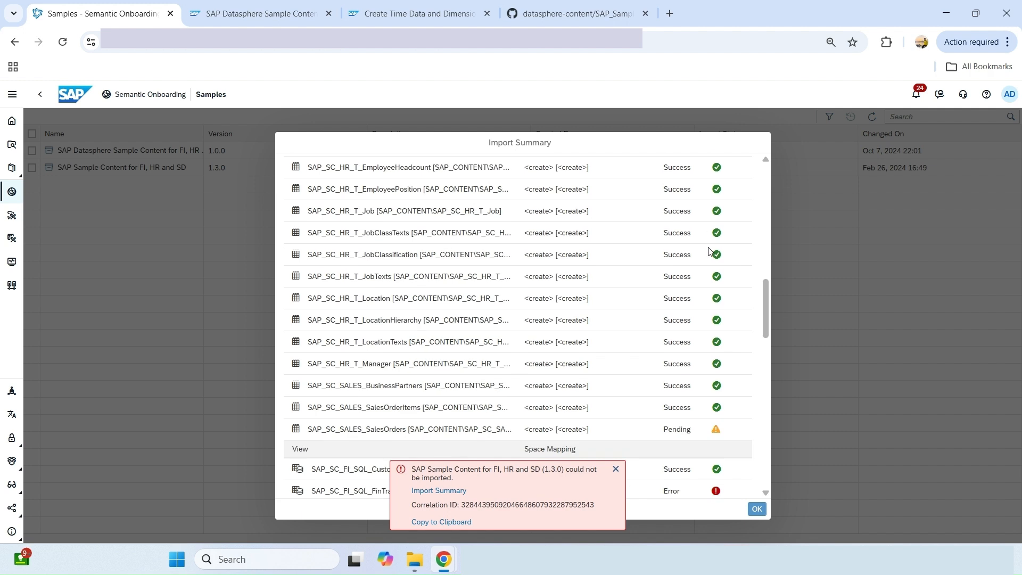
mouse_move(717, 364)
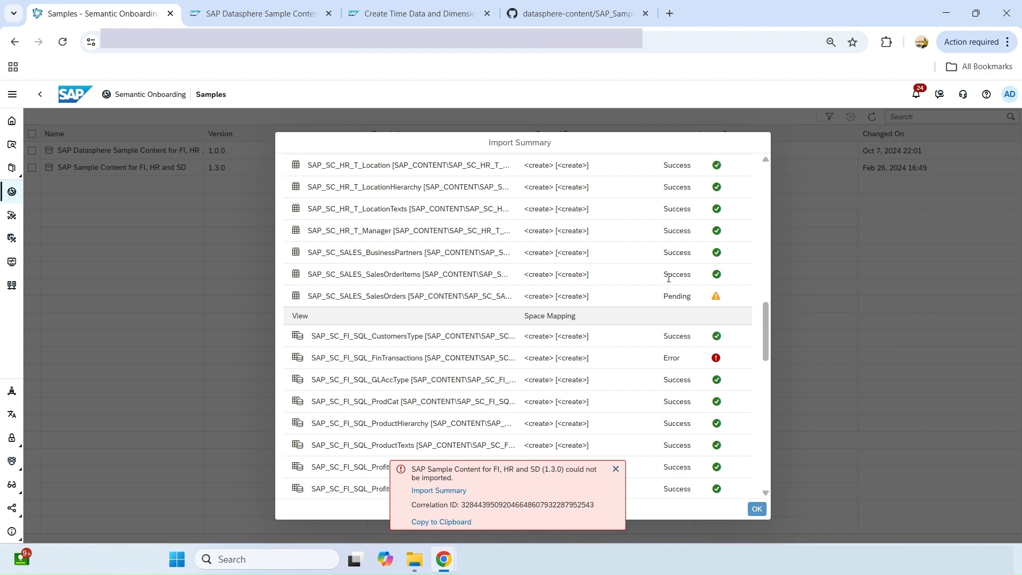
scroll(684, 305, up, 10)
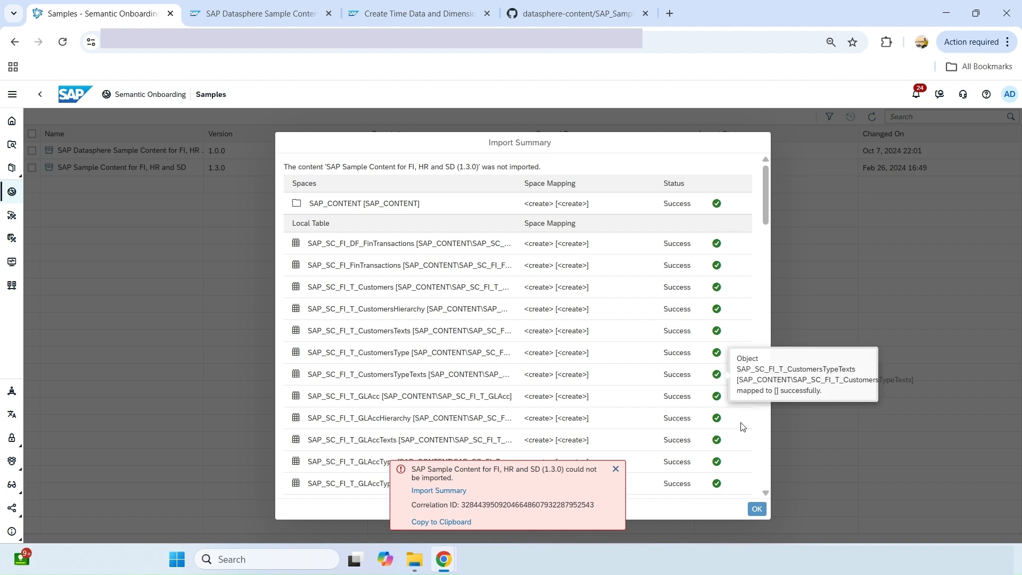
click(758, 509)
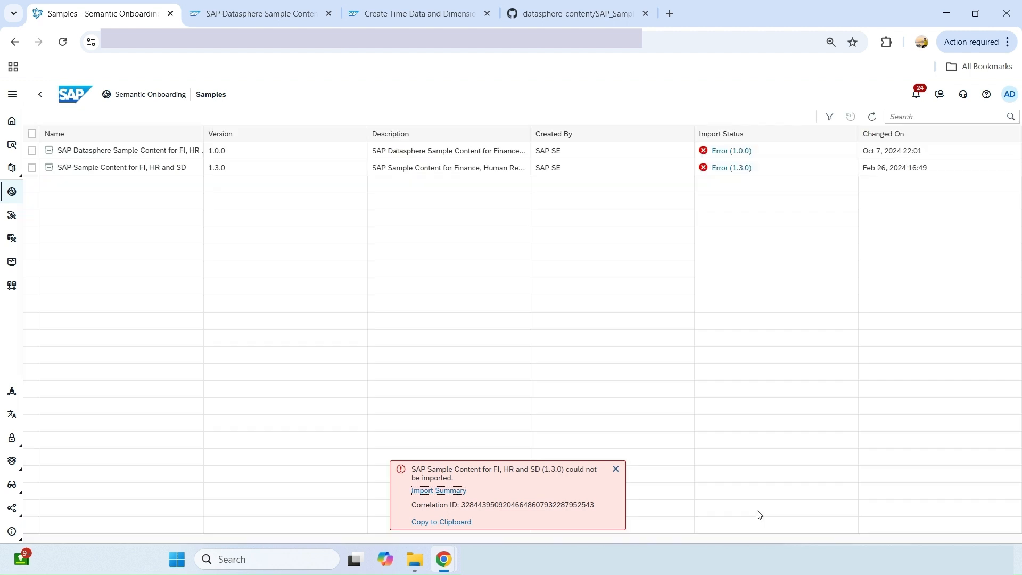
click(616, 470)
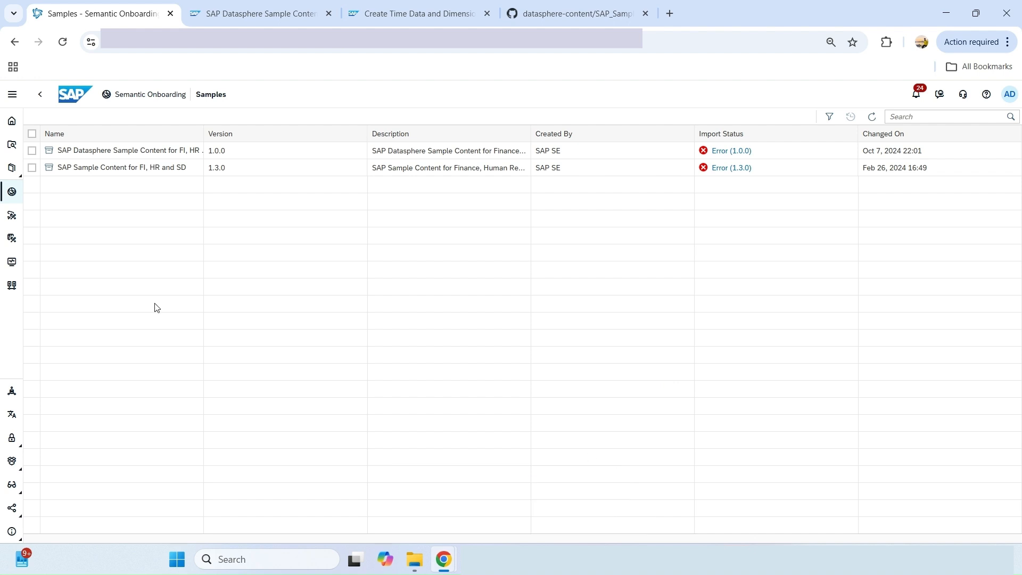
Add the SAP_CONTENT space to the scopes of the S_DW_ADMIN role
click(11, 391)
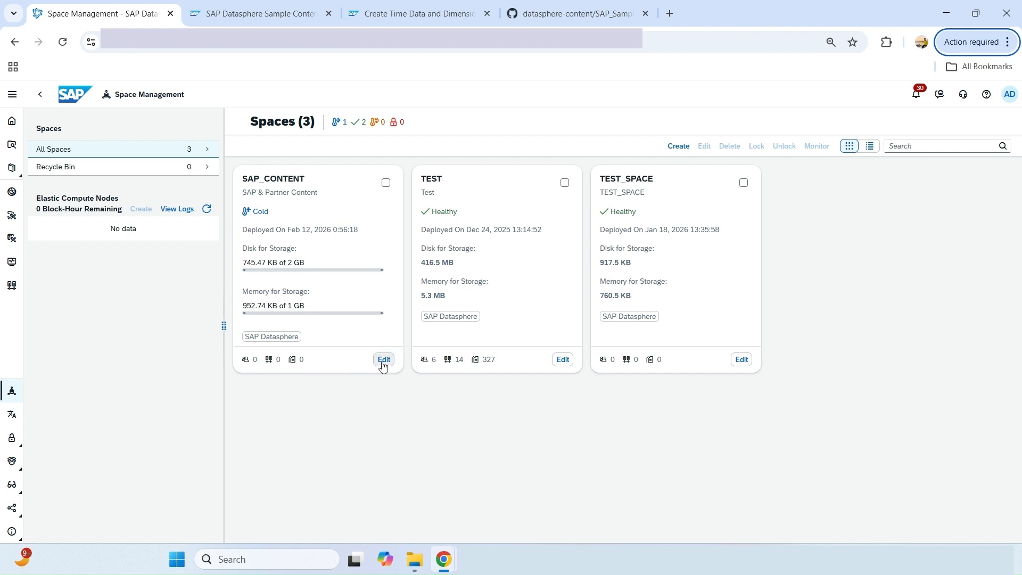
click(13, 440)
click(67, 469)
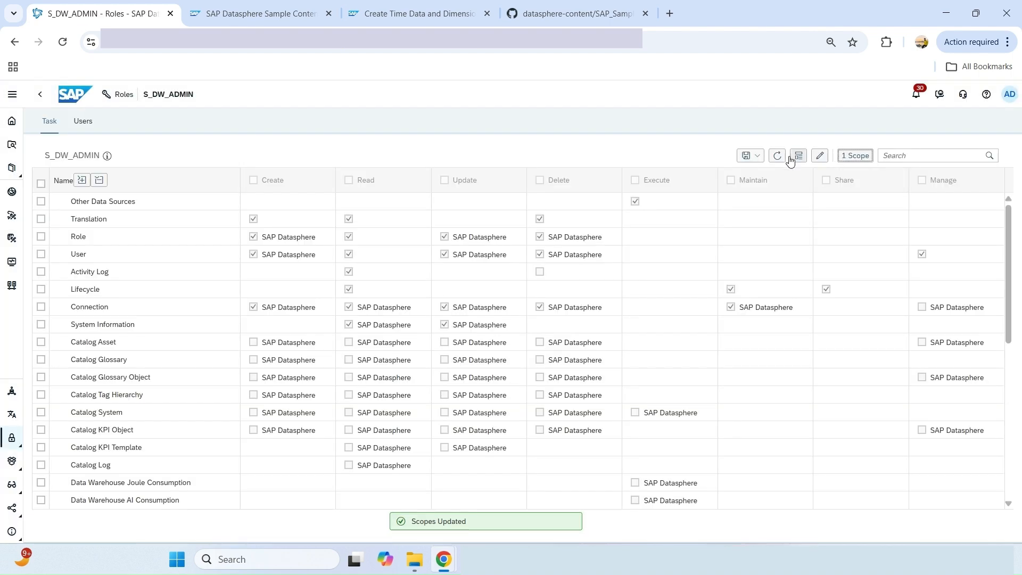
click(791, 158)
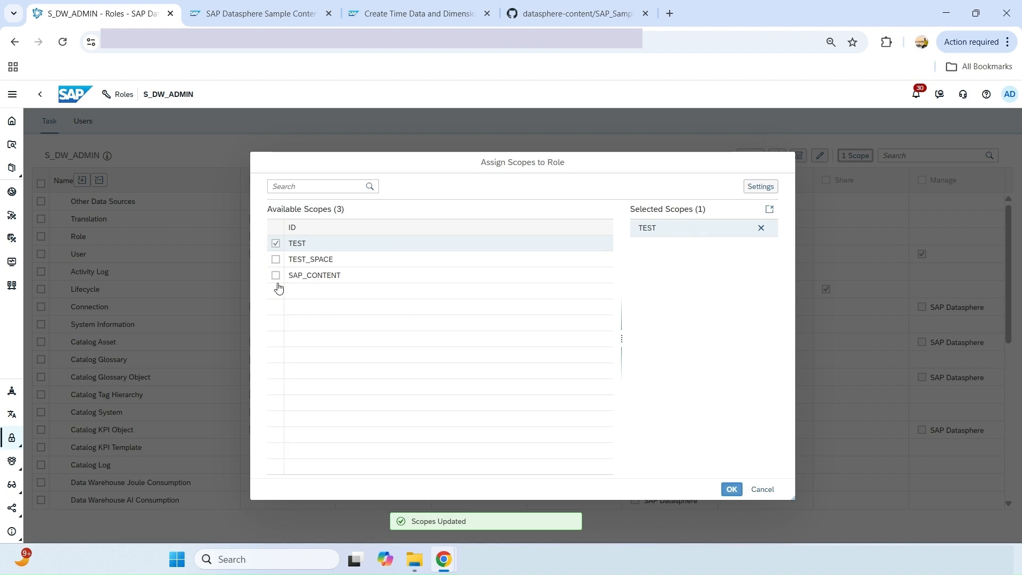
click(277, 275)
click(731, 490)
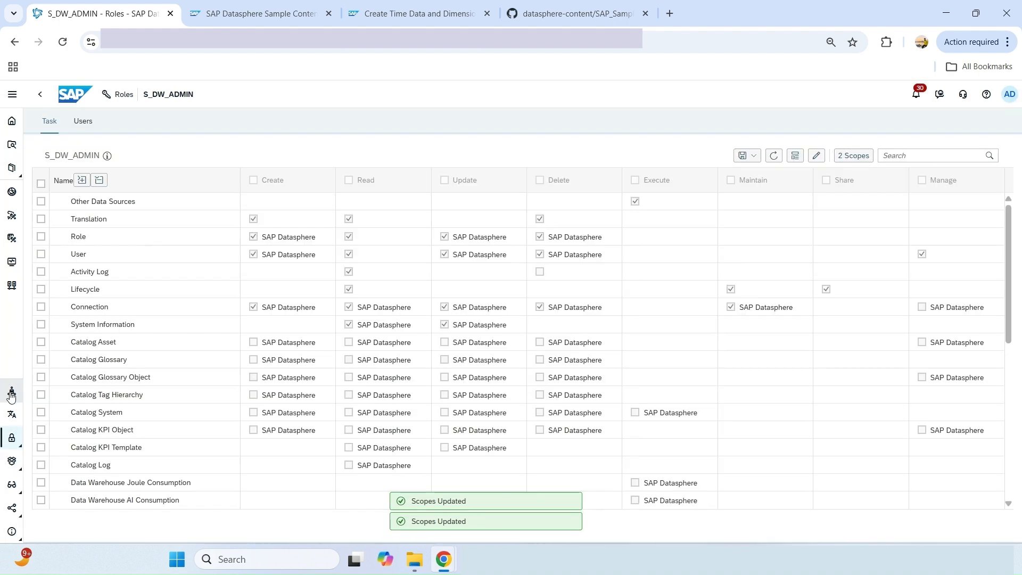
Create time tables and dimensions in the SAP_CONTENT space for the years 1900 to 2050, keeping the default business names
click(11, 393)
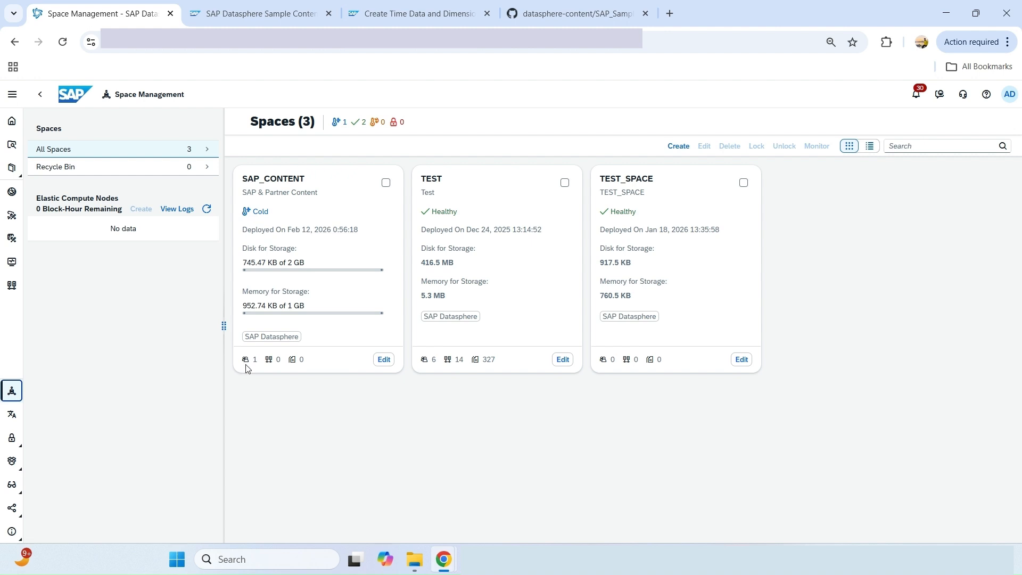
click(384, 359)
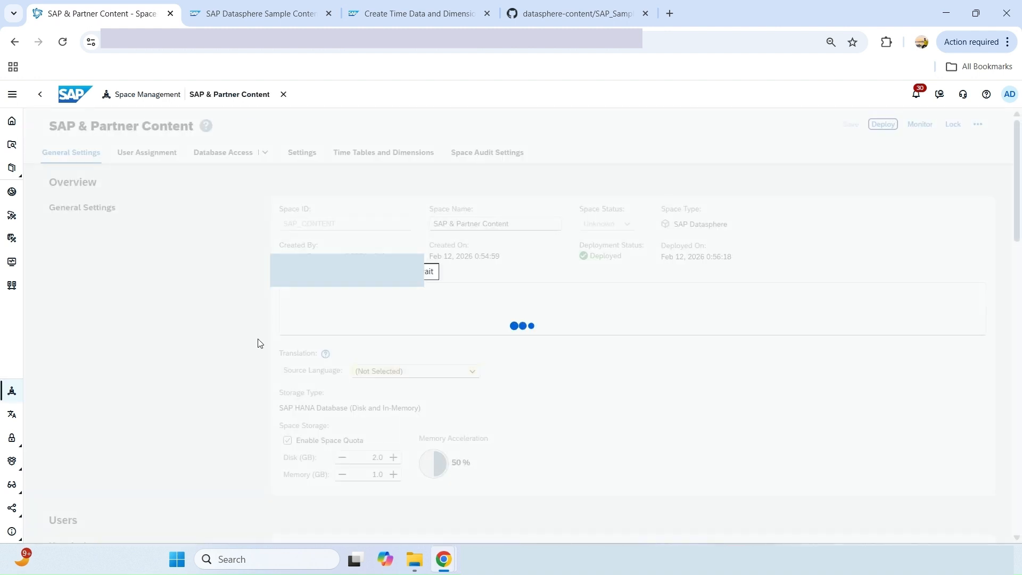
scroll(411, 333, down, 10)
scroll(235, 385, down, 4)
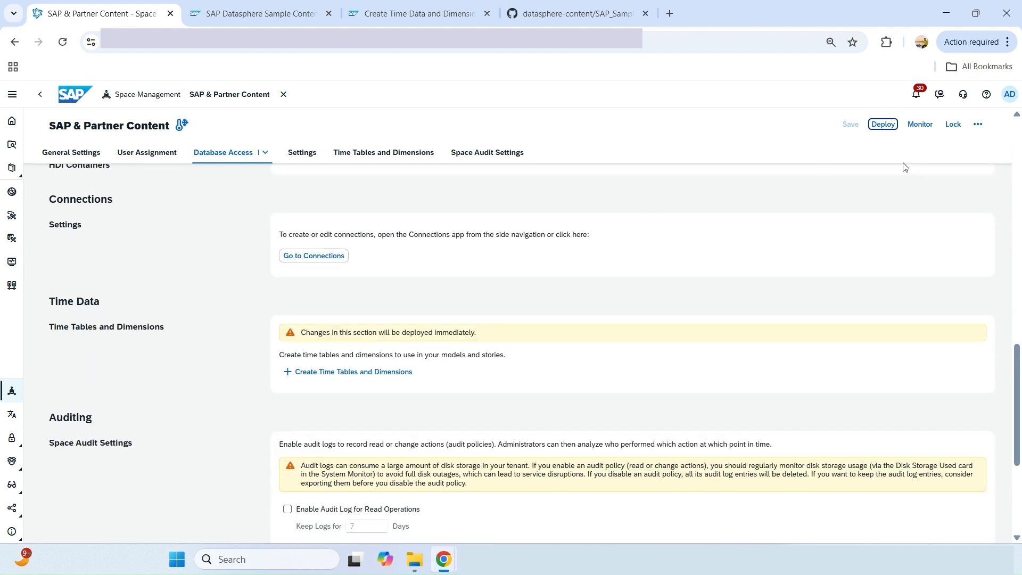
scroll(825, 222, up, 1)
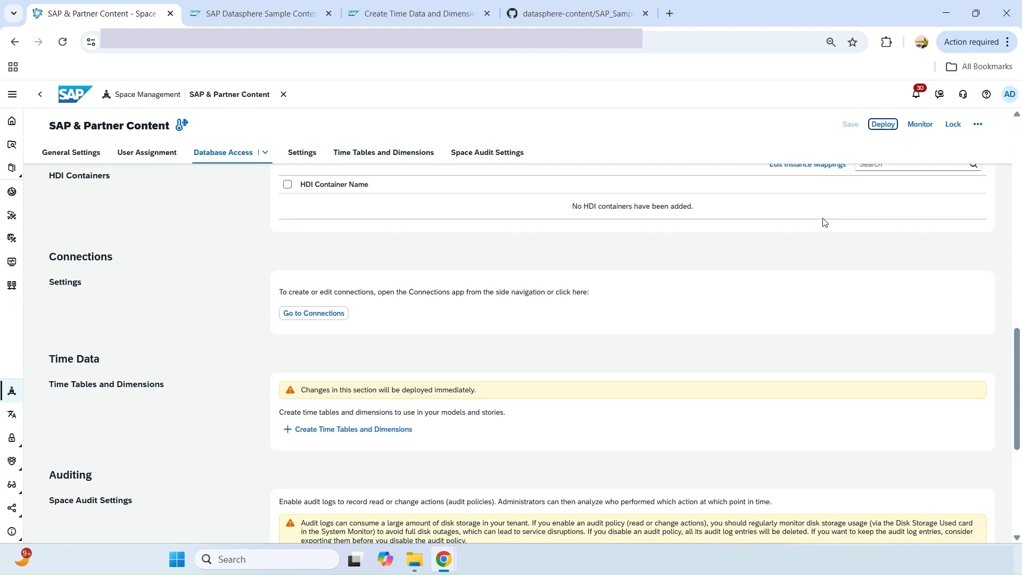
scroll(824, 222, up, 3)
scroll(418, 312, down, 5)
click(344, 306)
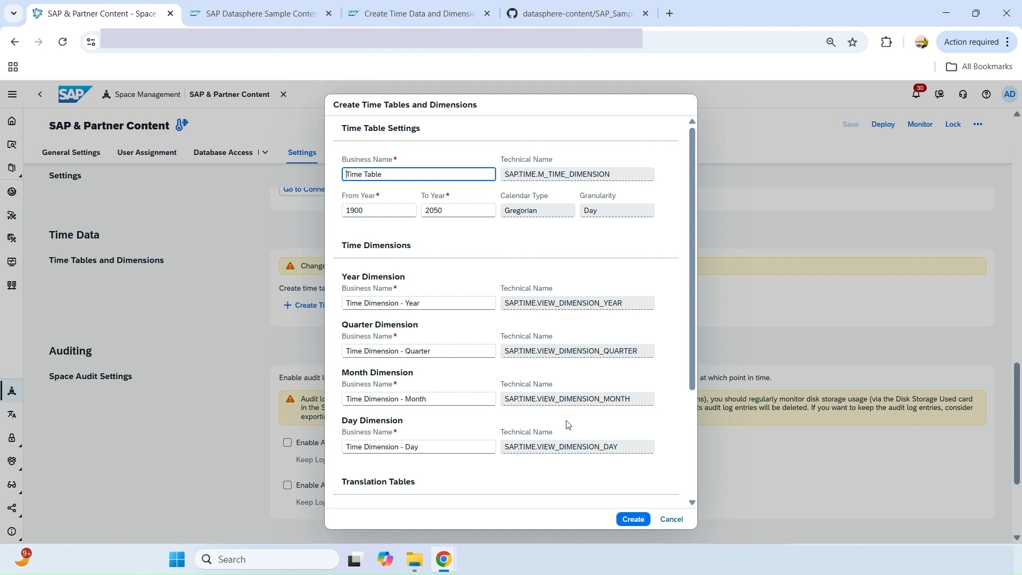
drag(692, 374, 692, 471)
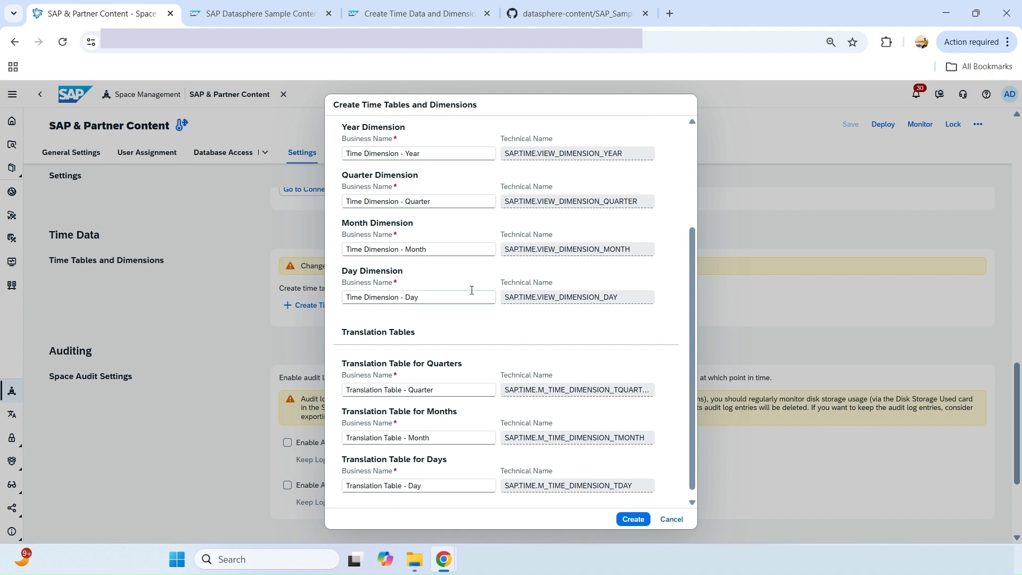
scroll(443, 233, up, 3)
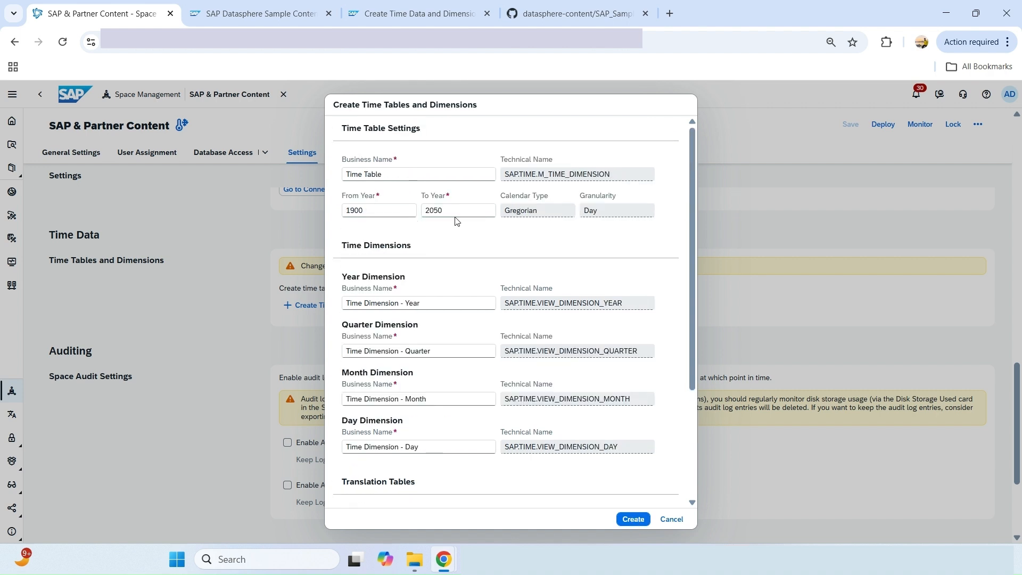
click(636, 519)
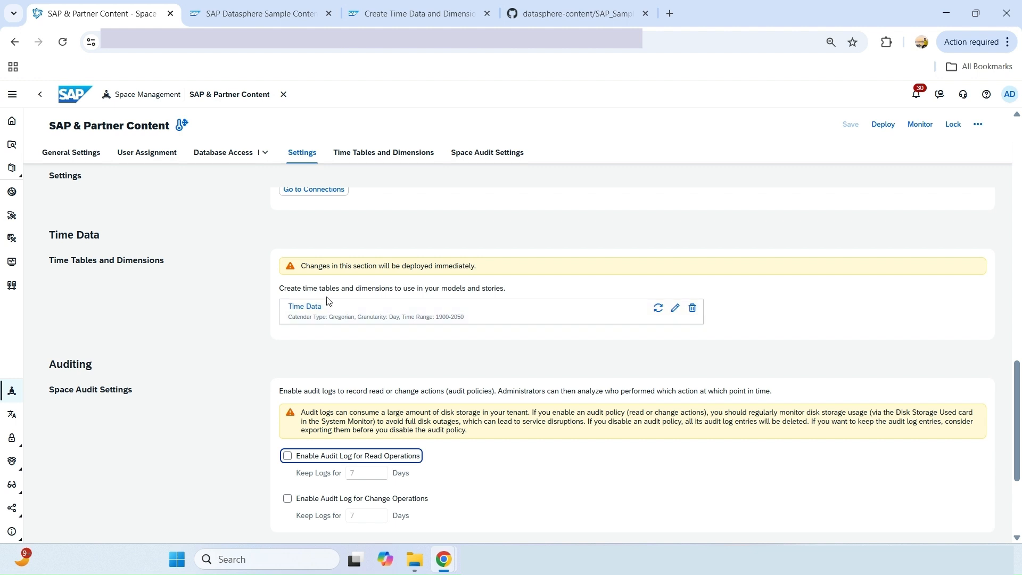
Open the SAP Sample Content for FI, HR and SD package from the Semantic Onboarding samples and enable deployment after import
click(7, 193)
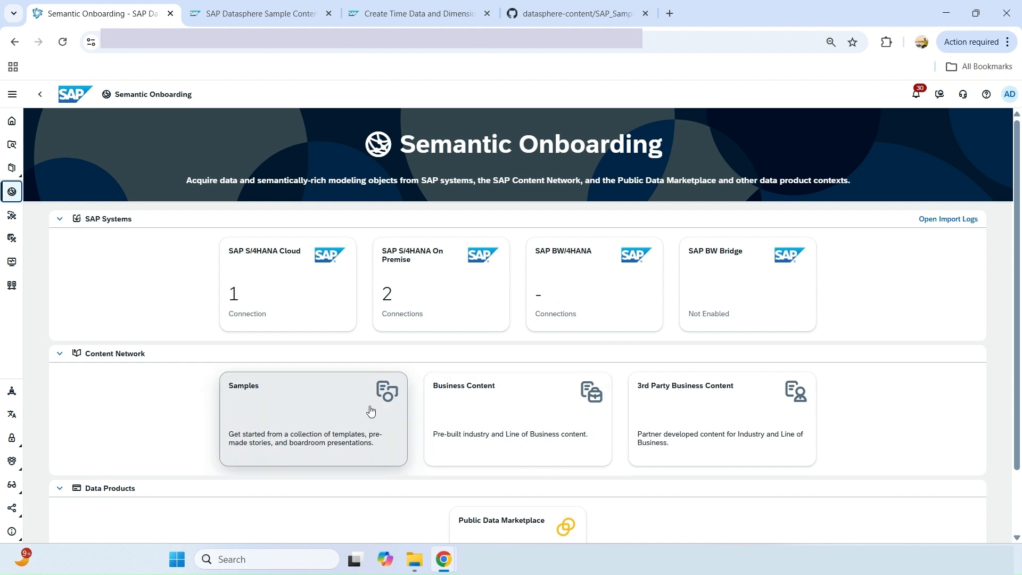
click(395, 414)
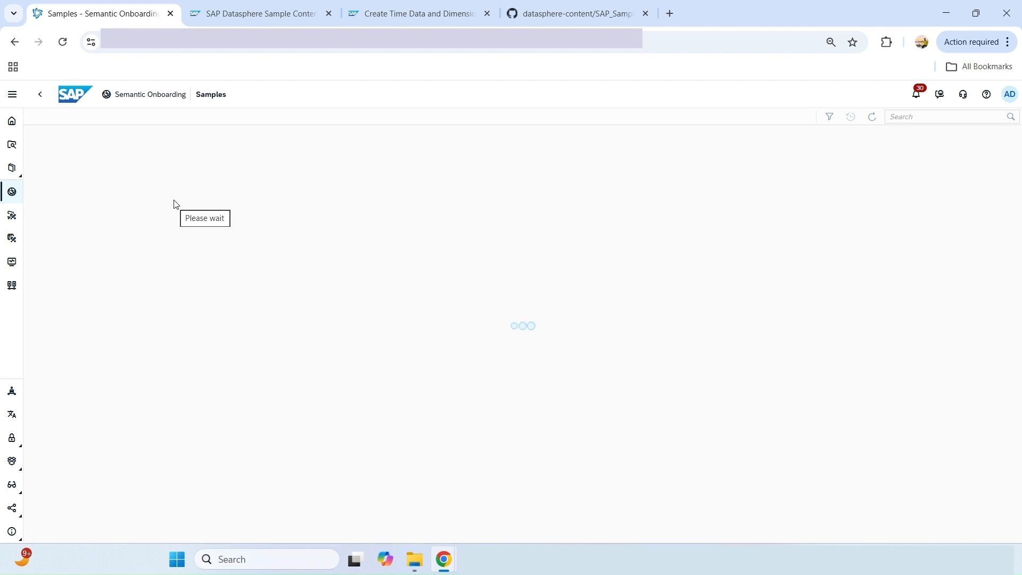
click(133, 169)
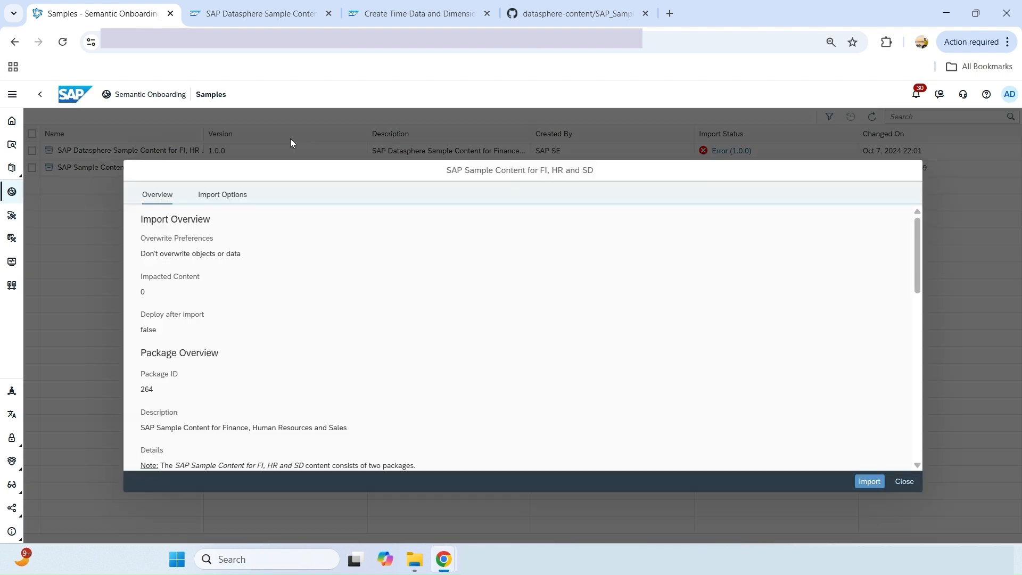
click(223, 195)
click(146, 425)
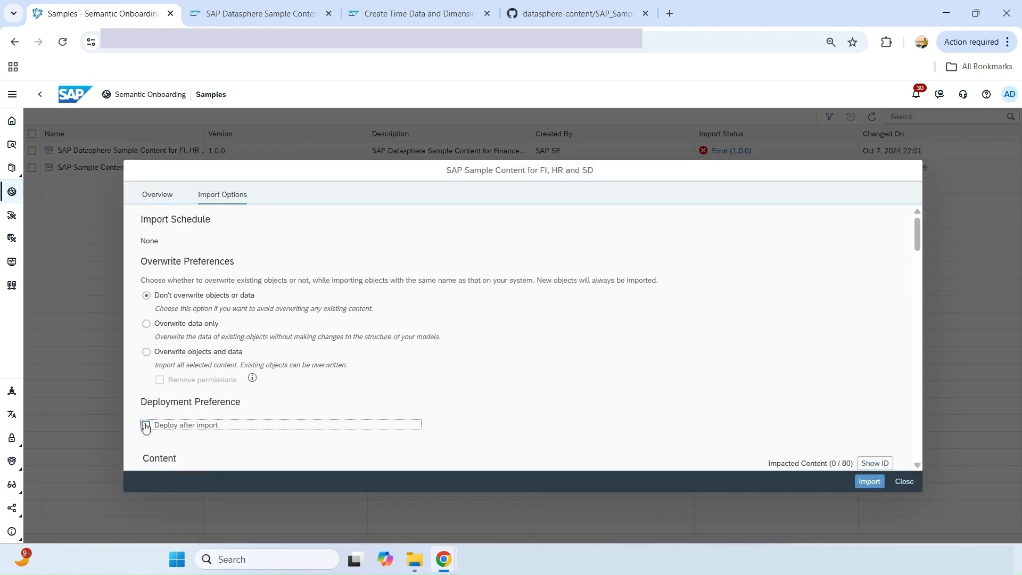
Check the selected content, keep the space mapping on SAP_CONTENT, and import the package
scroll(746, 350, down, 4)
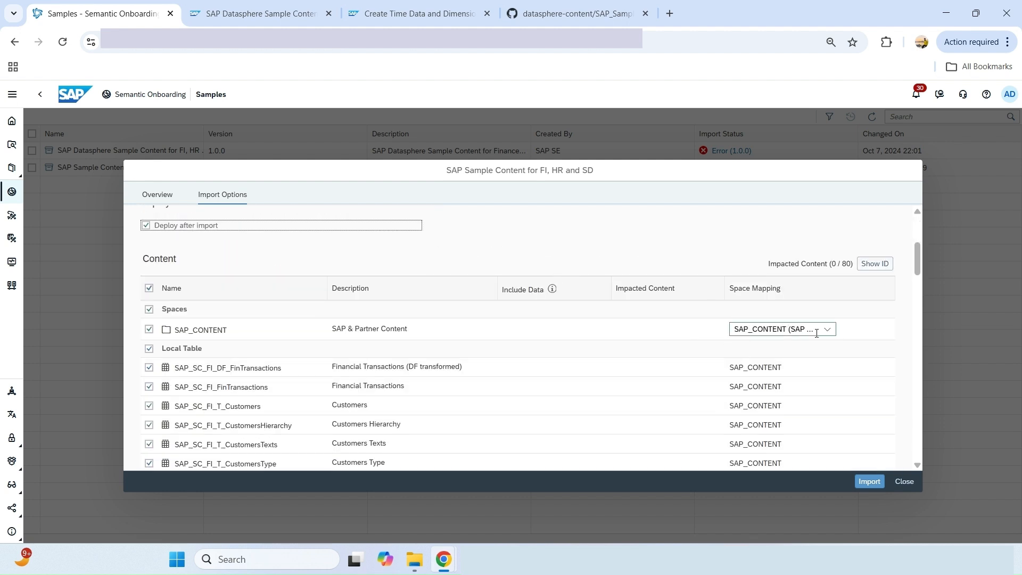
click(763, 329)
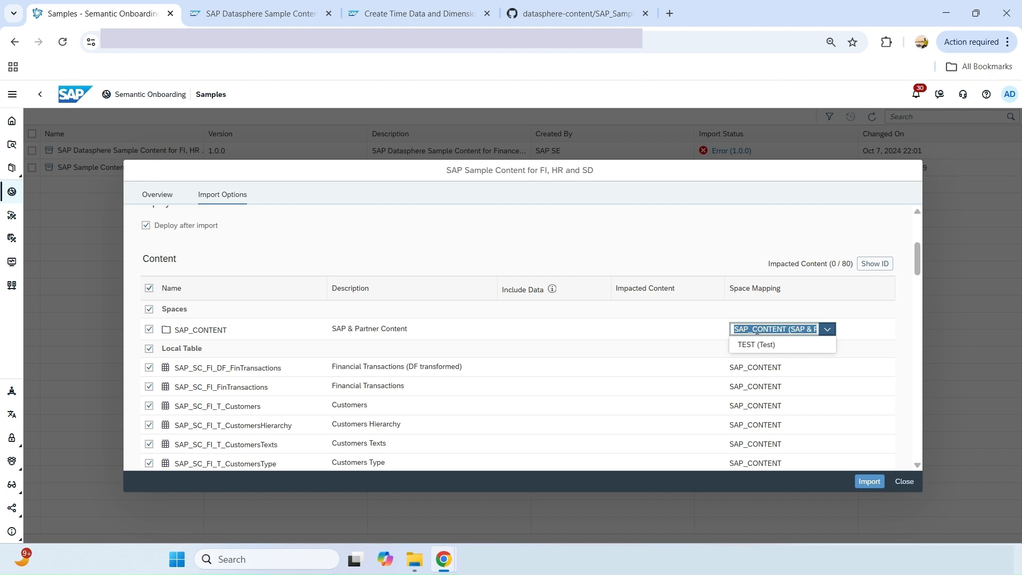
click(679, 333)
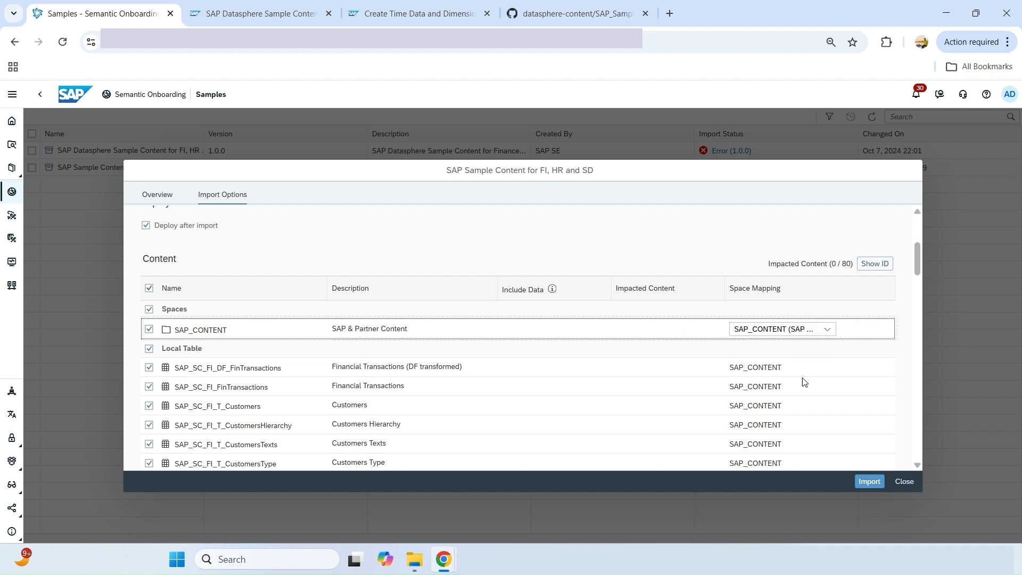
scroll(843, 452, down, 1)
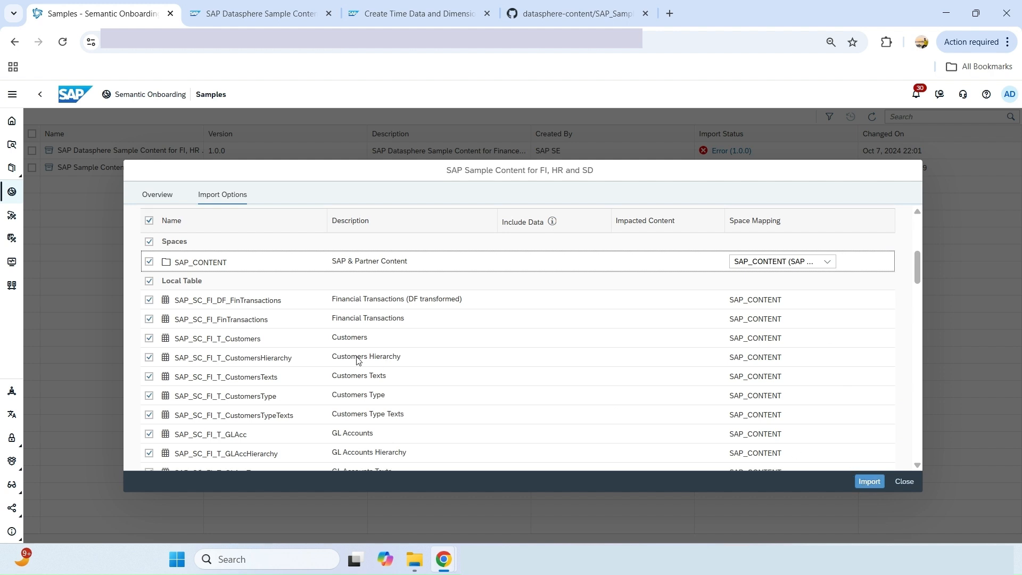
scroll(785, 450, down, 5)
click(870, 483)
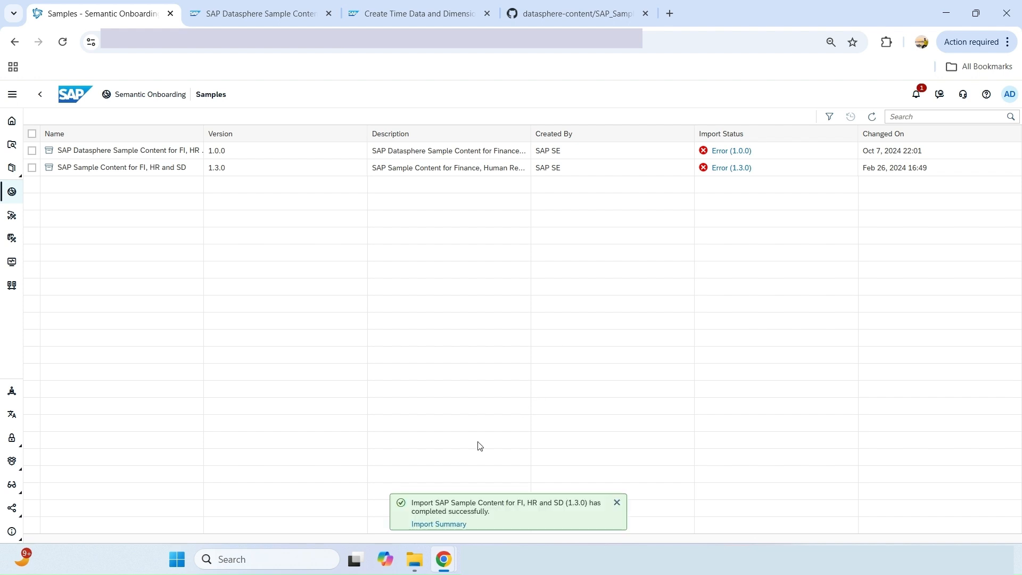
Review the import summary for the status of every object, close it, and refresh the list of sample packages
click(428, 524)
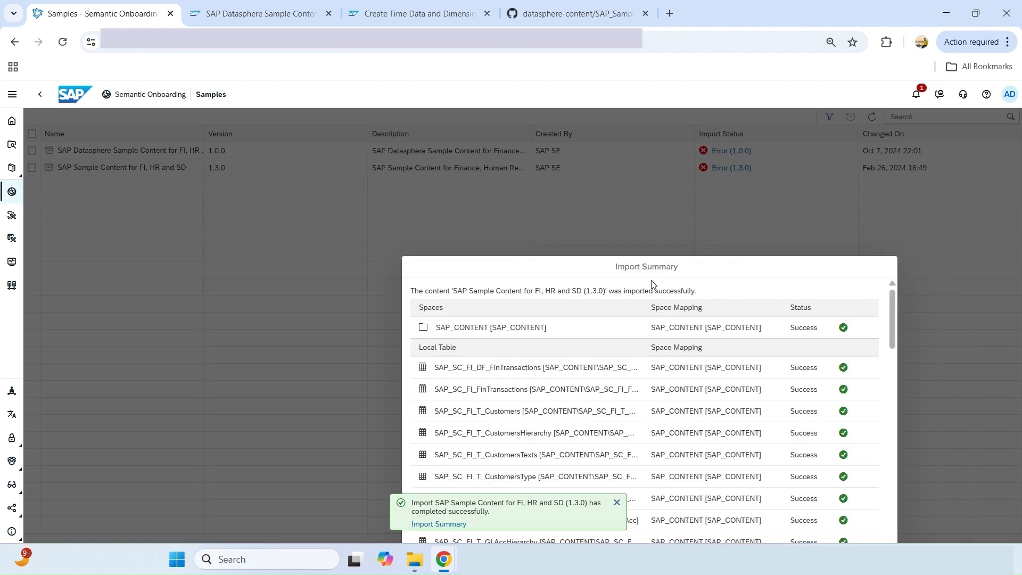
scroll(721, 293, down, 15)
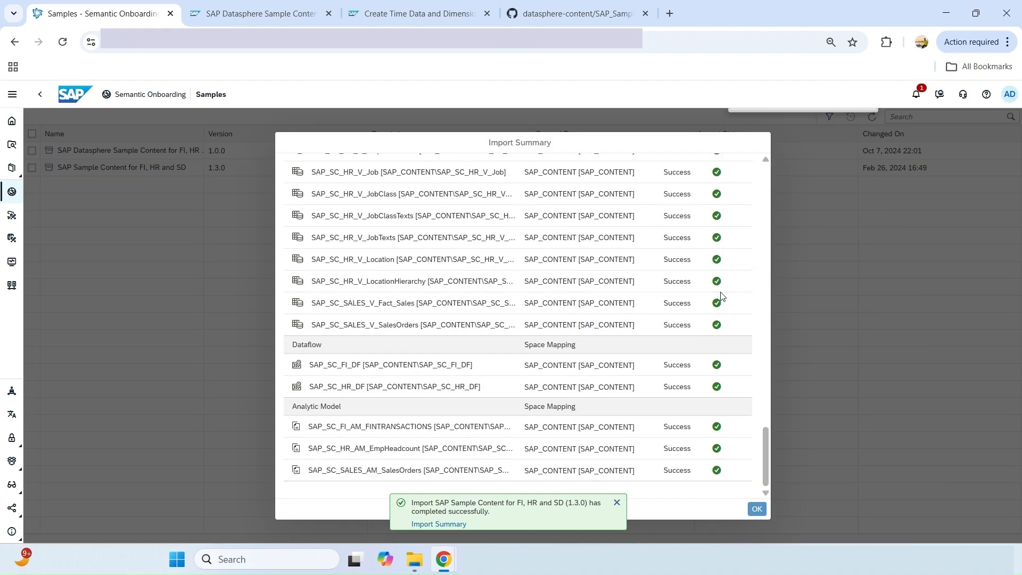
scroll(722, 296, up, 10)
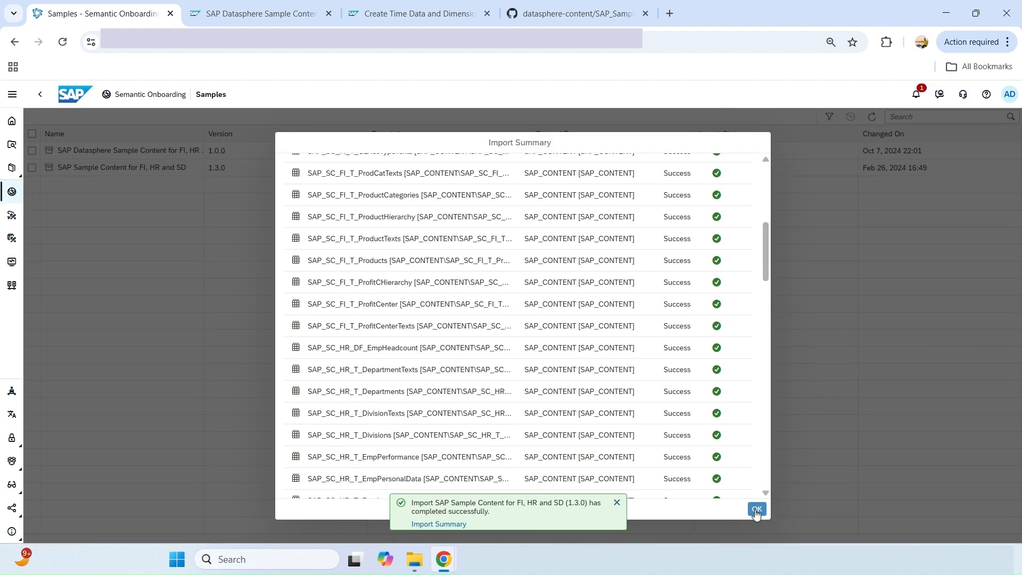
click(756, 510)
click(875, 120)
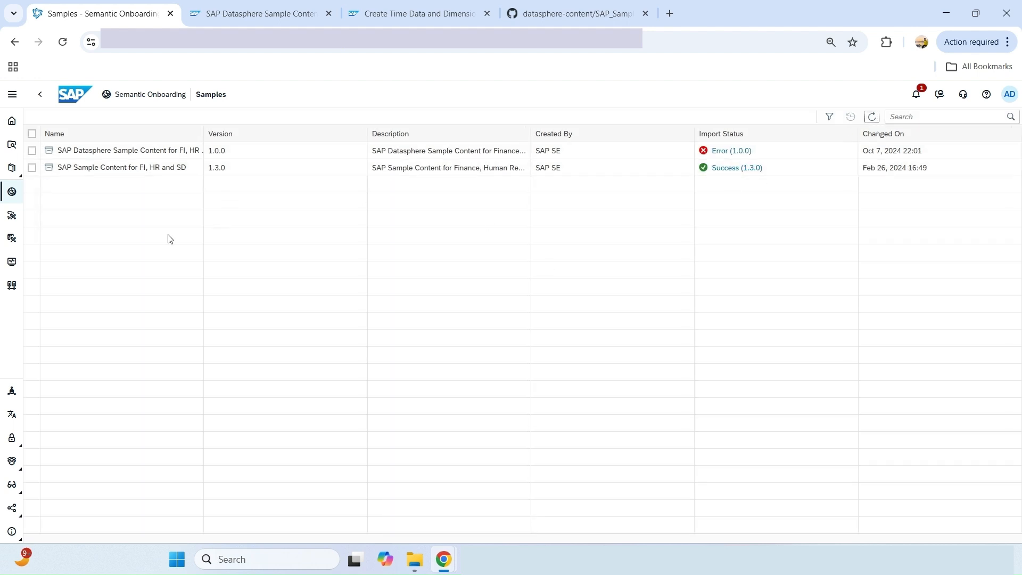
Open the SAP & Partner Content space in the Data Builder and look through its imported objects
click(14, 241)
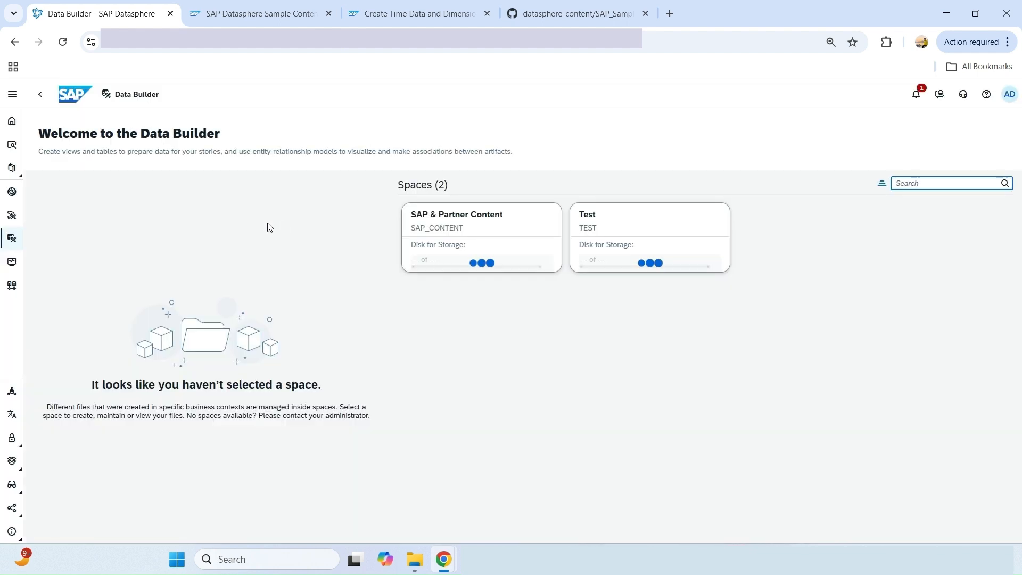
click(471, 217)
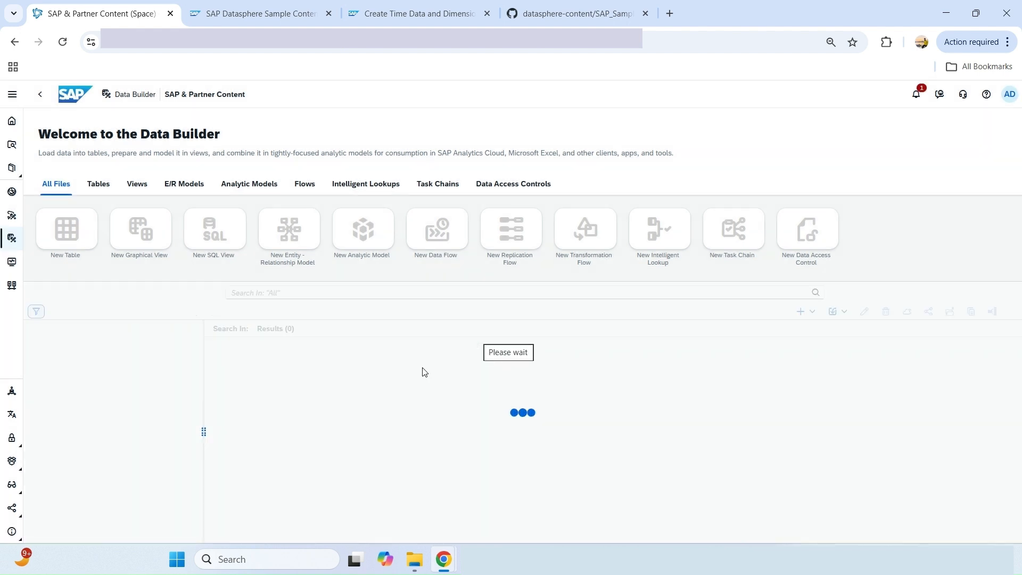
scroll(415, 380, down, 10)
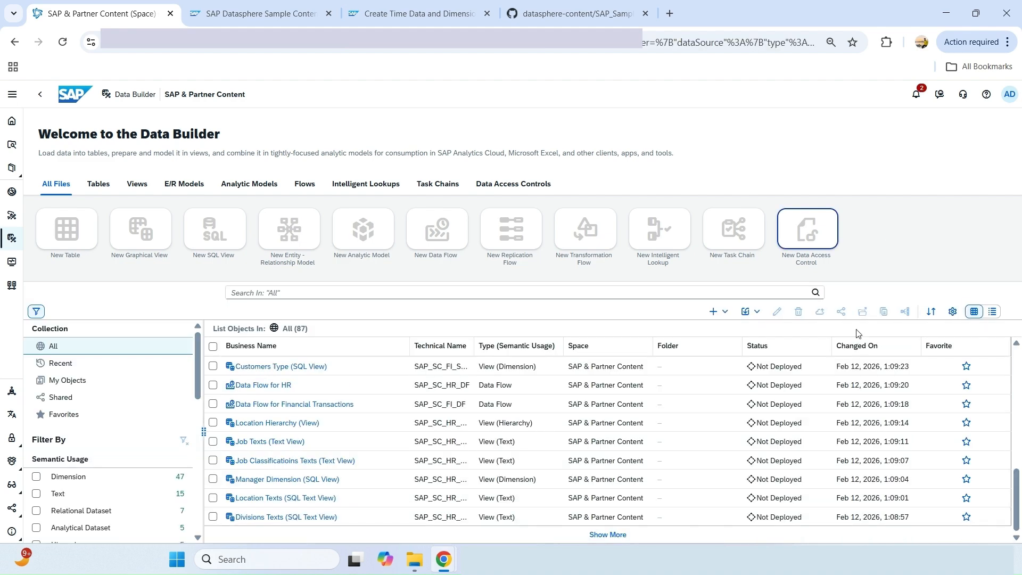
Read the full notification about the deployment of the imported content, and close the notifications
click(916, 94)
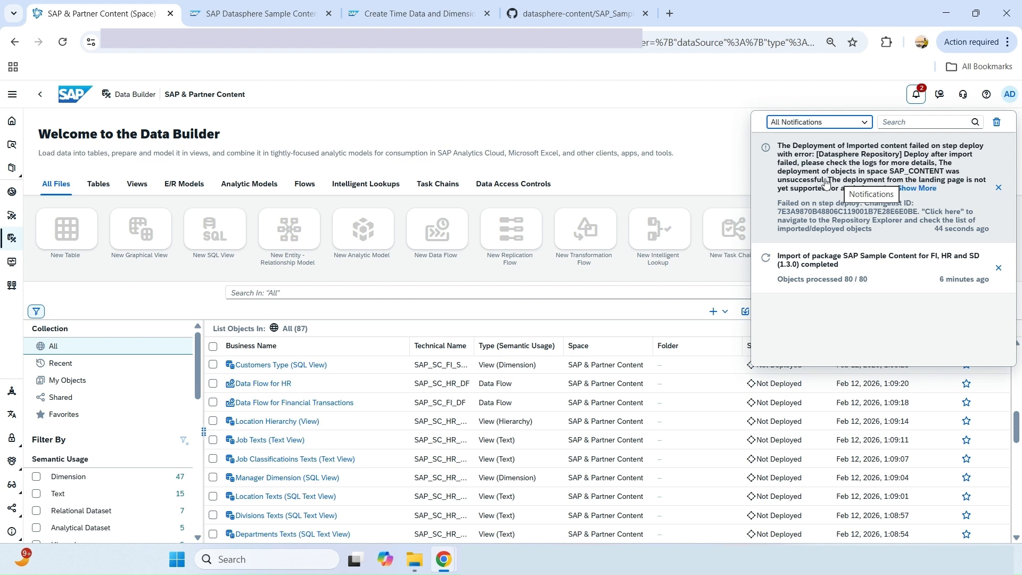
click(926, 190)
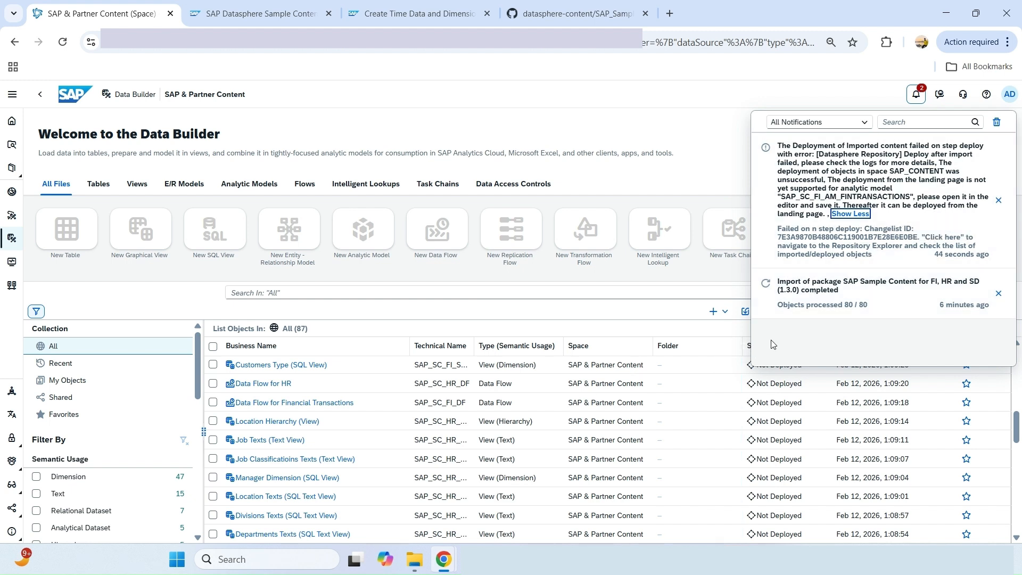
click(584, 315)
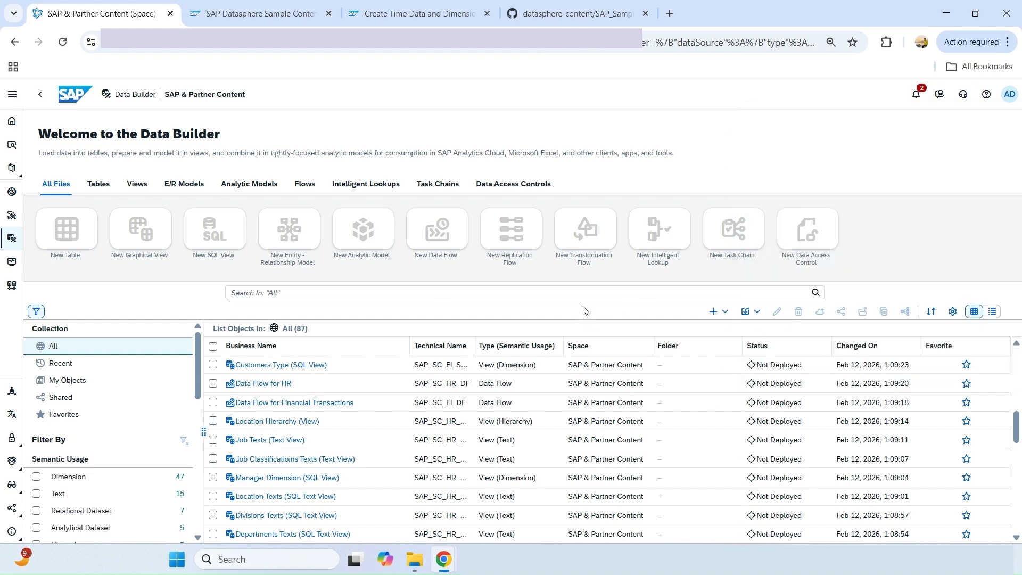
Deploy all objects except the analytic models Sales Orders with Products, Headcount and Financial Transactions, reviewing which objects can and cannot be deployed
scroll(558, 379, up, 8)
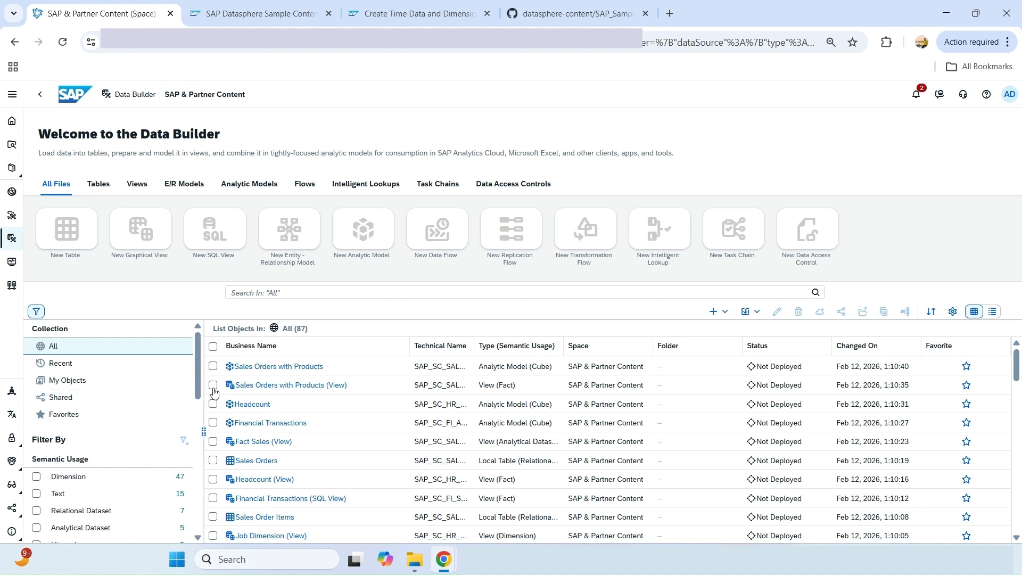
click(213, 347)
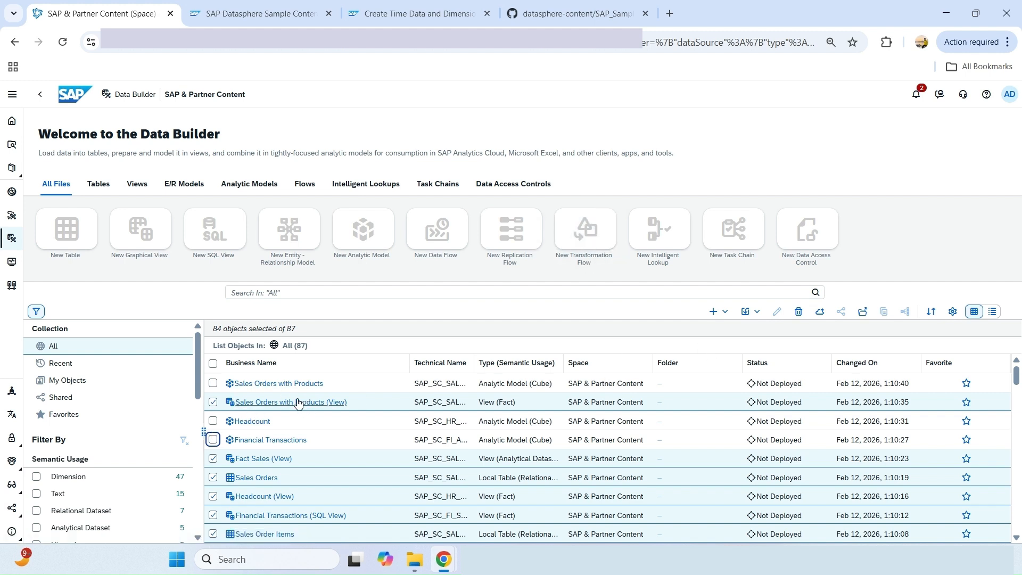
click(821, 313)
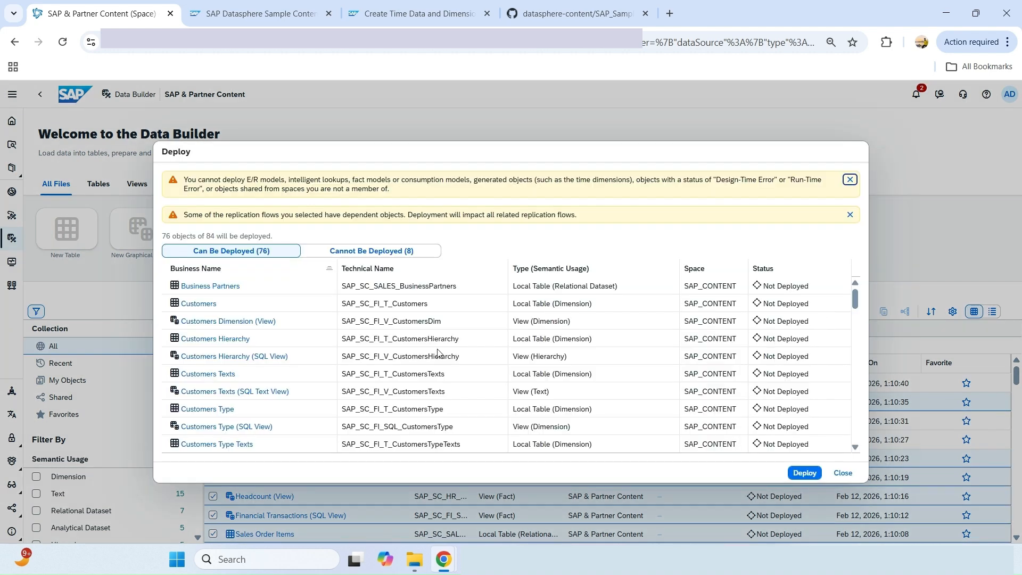
scroll(437, 352, down, 12)
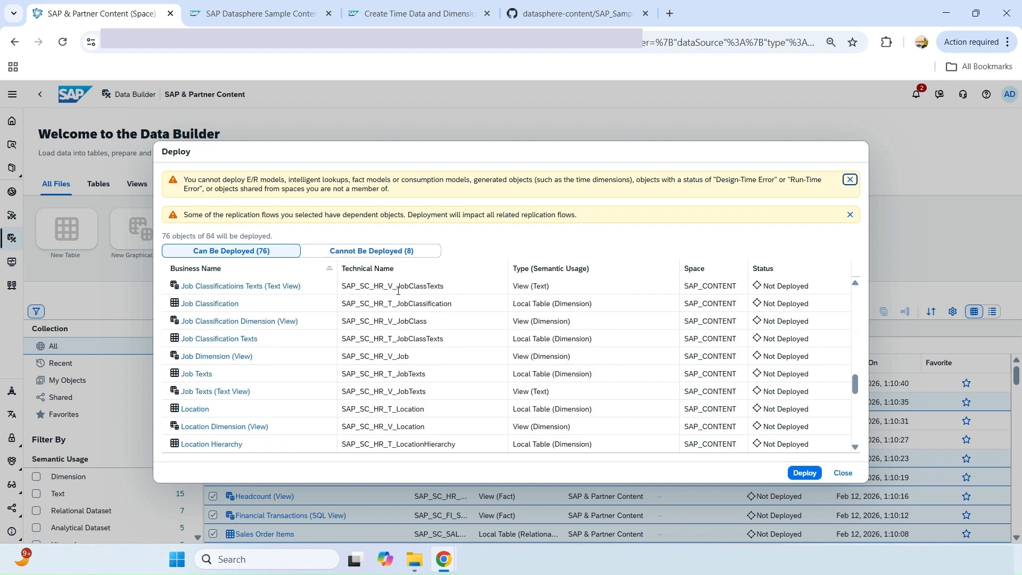
scroll(398, 291, down, 6)
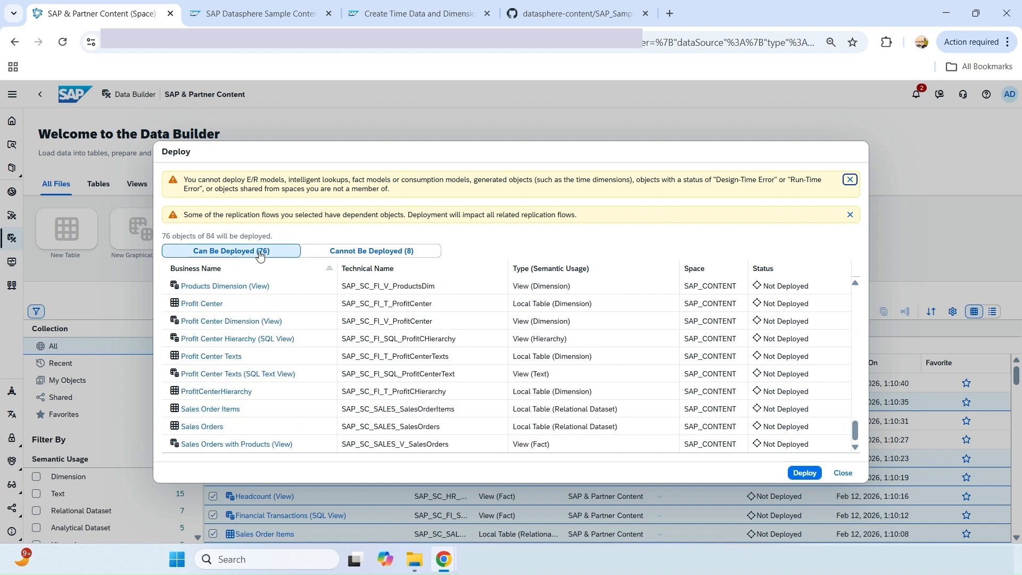
click(370, 252)
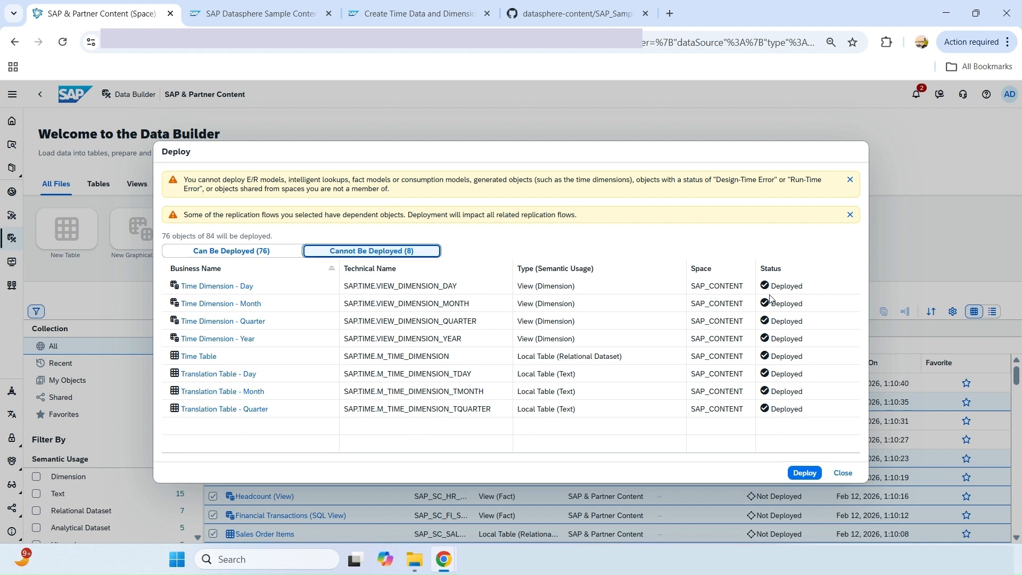
click(253, 253)
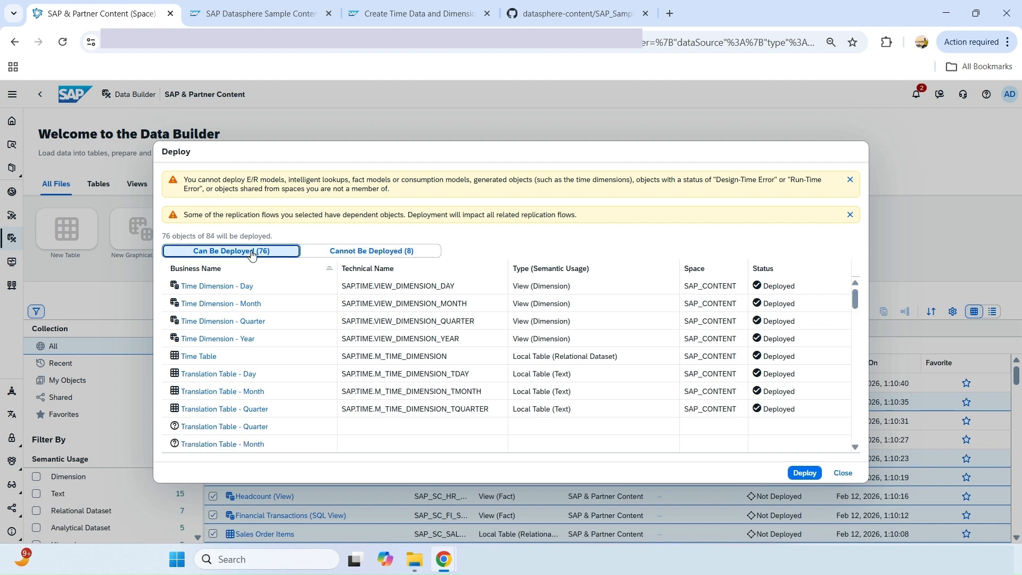
click(807, 474)
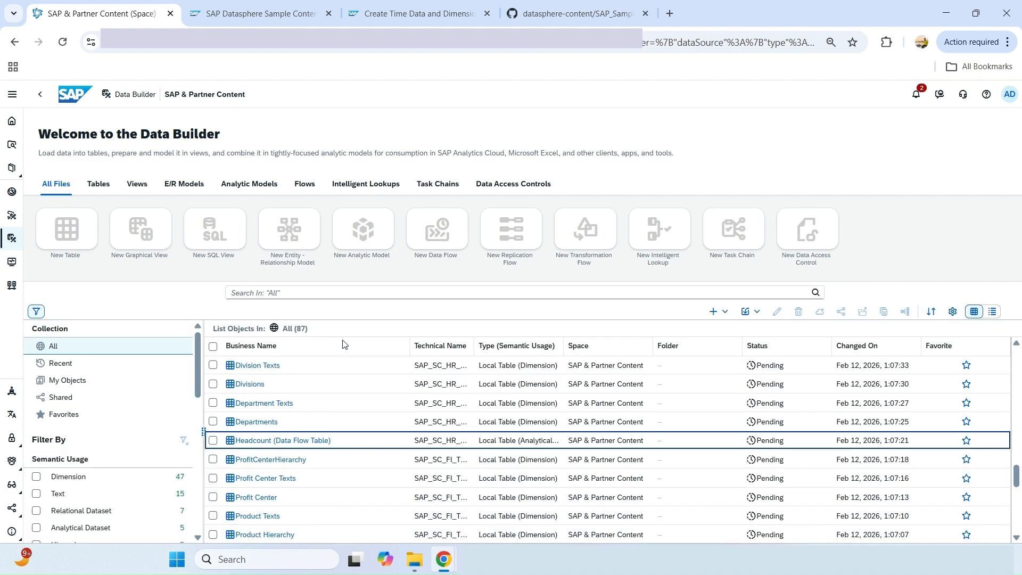
Check the objects' deployment statuses, and open and deploy the analytic model Sales Orders with Products
scroll(549, 456, down, 10)
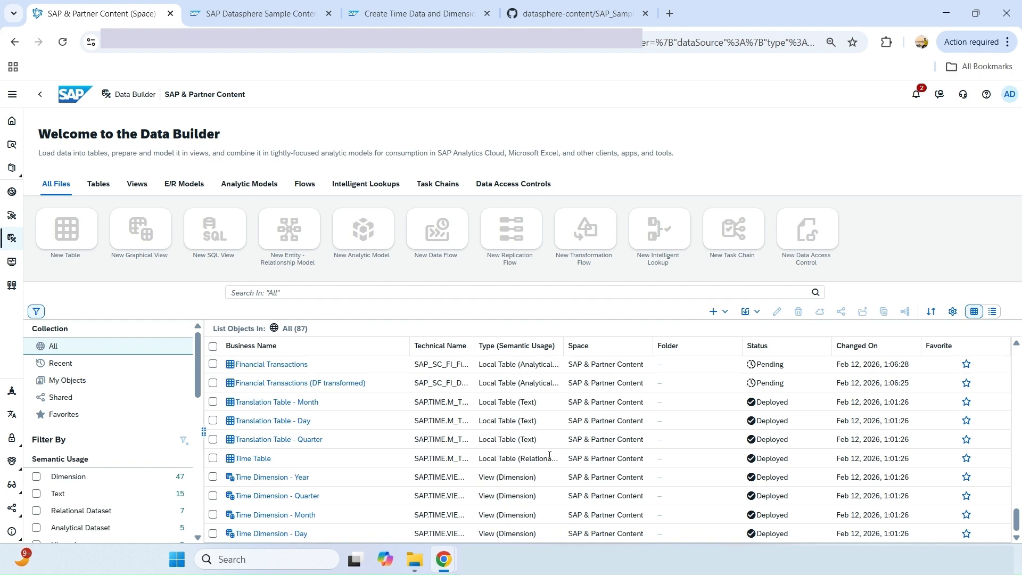
scroll(550, 457, up, 10)
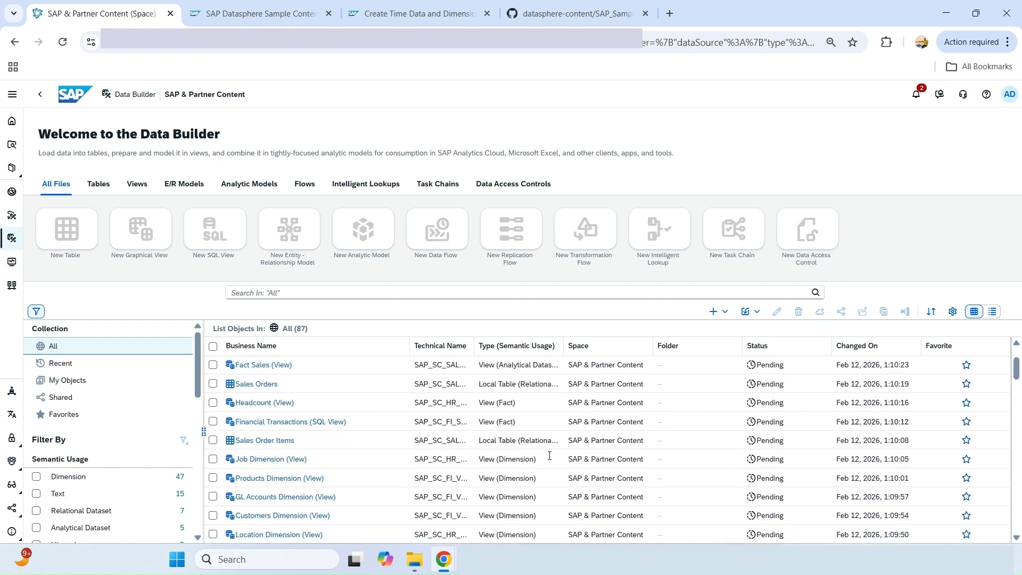
scroll(550, 458, up, 2)
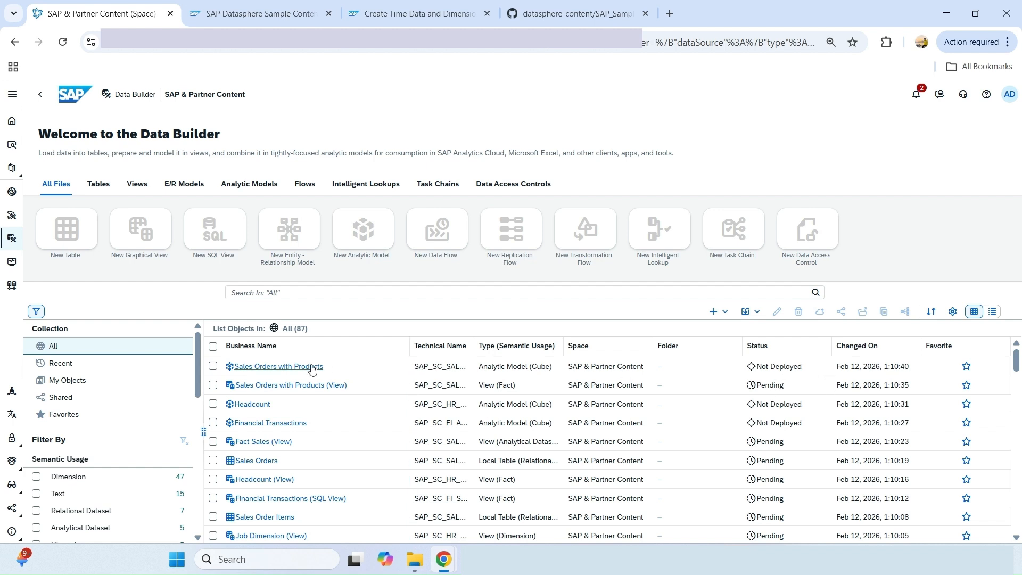
triple_click(281, 369)
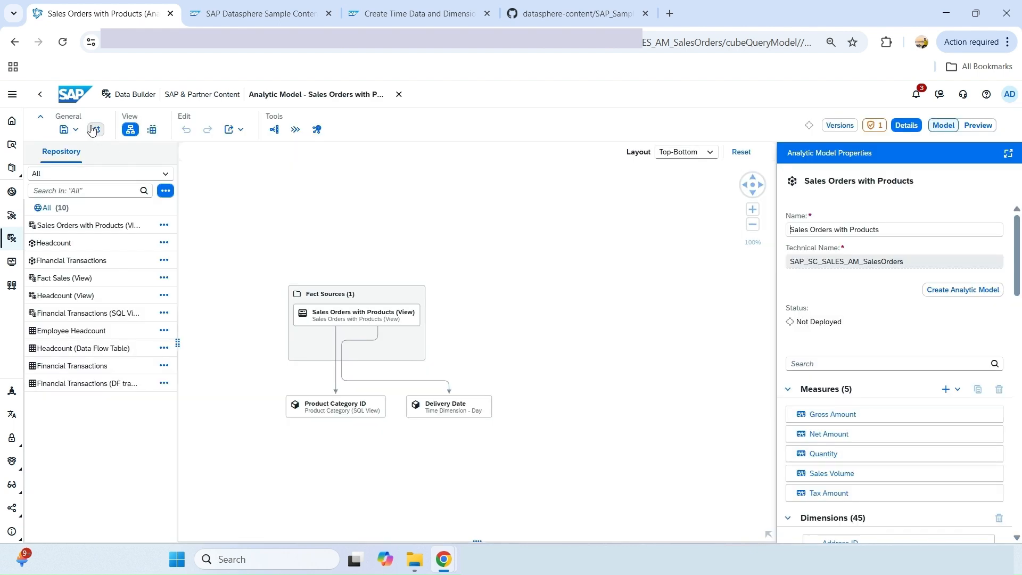
click(98, 131)
click(567, 403)
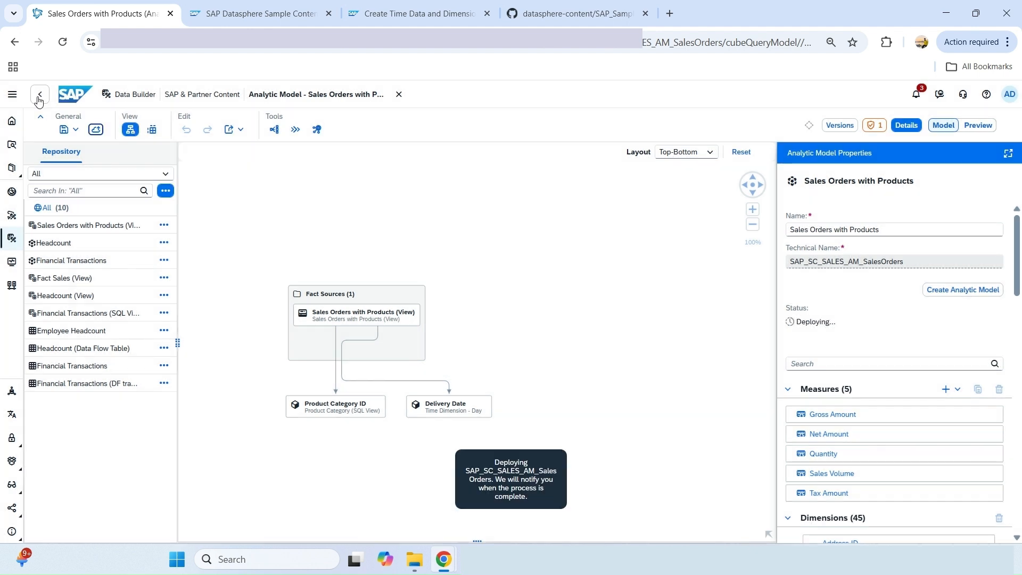
Return to the object list of the SAP & Partner Content space and check the deployment status of its objects
click(39, 98)
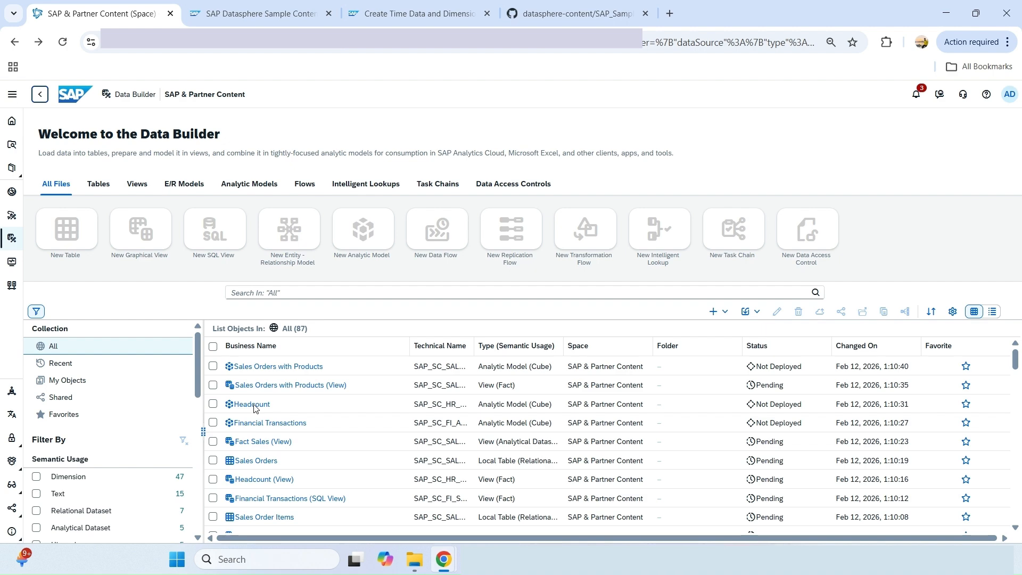
scroll(254, 408, down, 15)
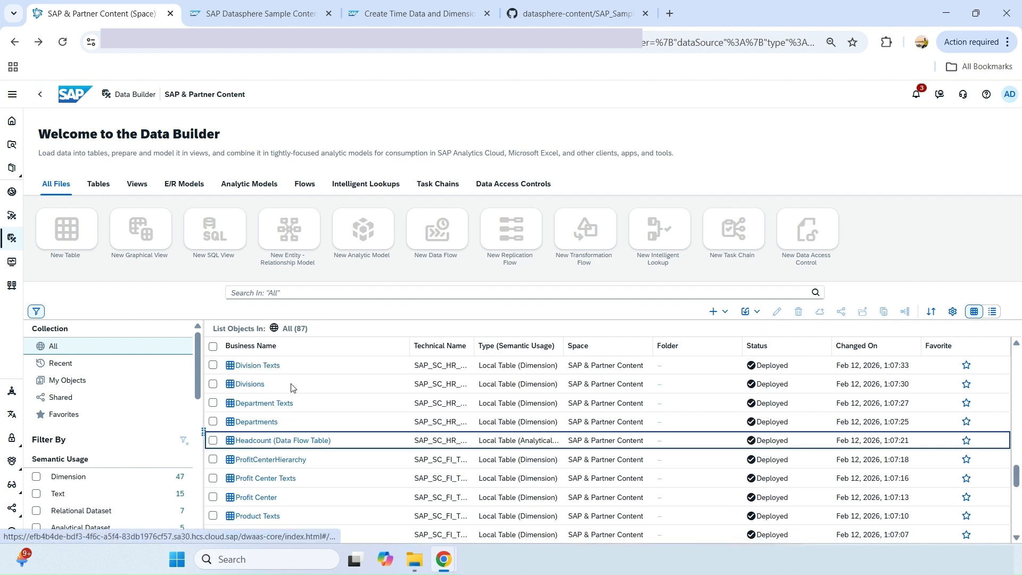
scroll(291, 383, up, 15)
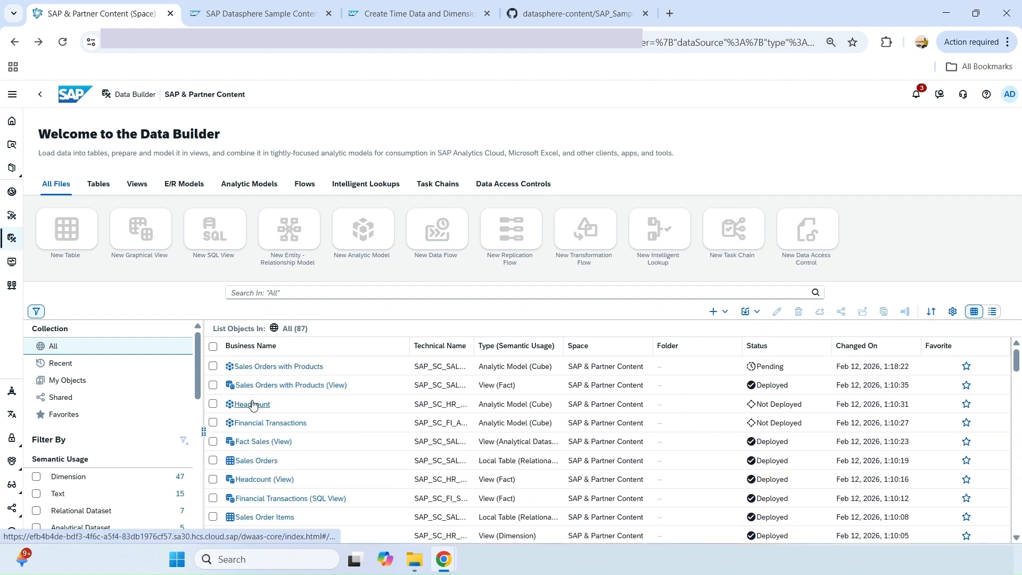
Open the analytic model Headcount from the object list of the SAP & Partner Content space
click(253, 406)
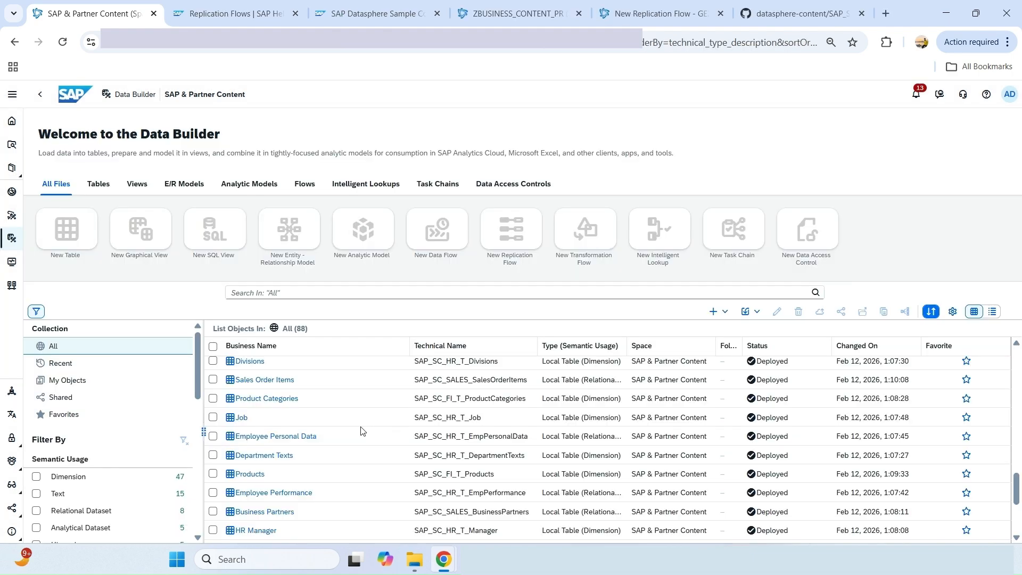
Import the HR sample file Job.csv into the local table Job and return to the space's object list
double_click(242, 419)
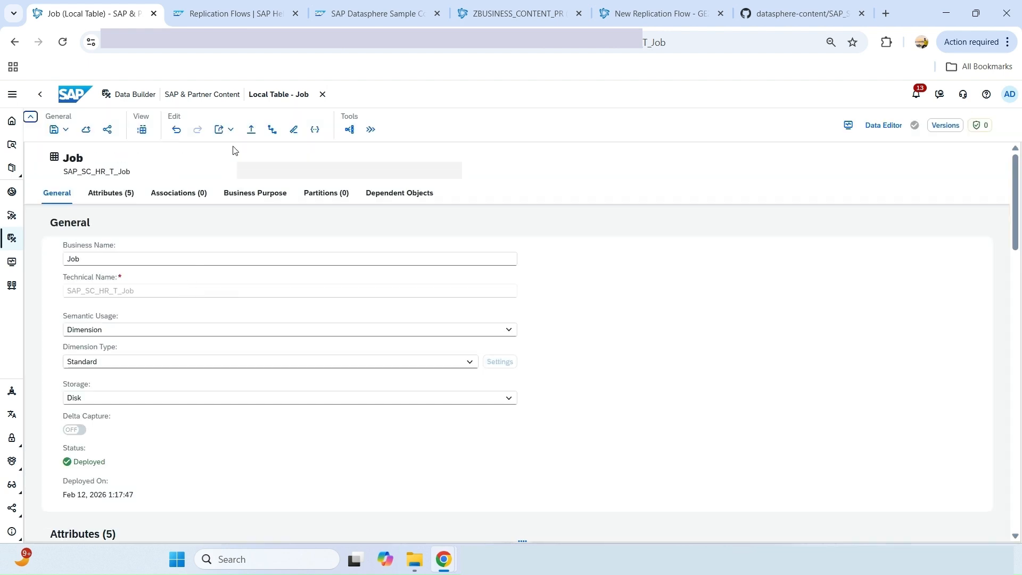
click(251, 131)
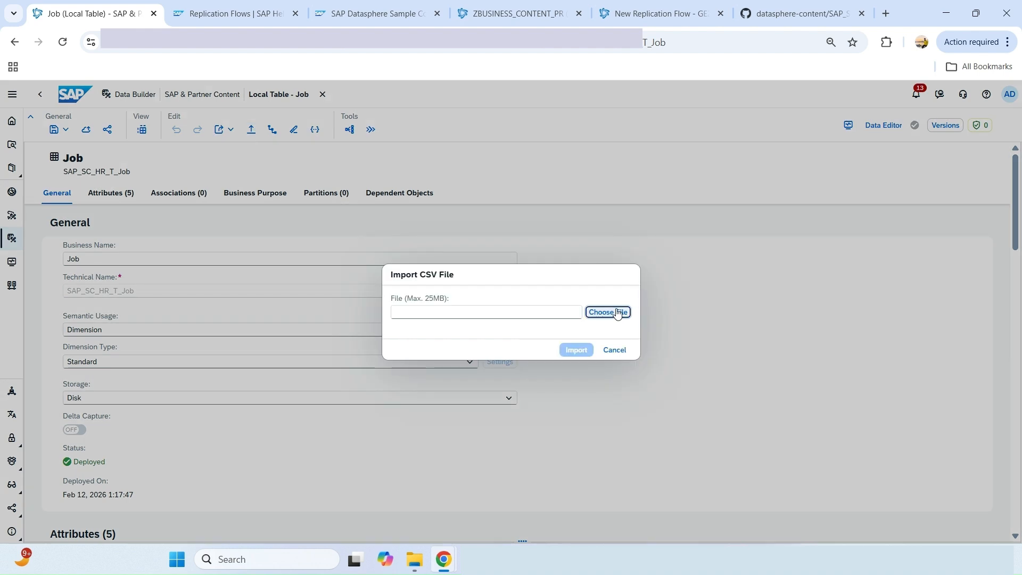
click(610, 312)
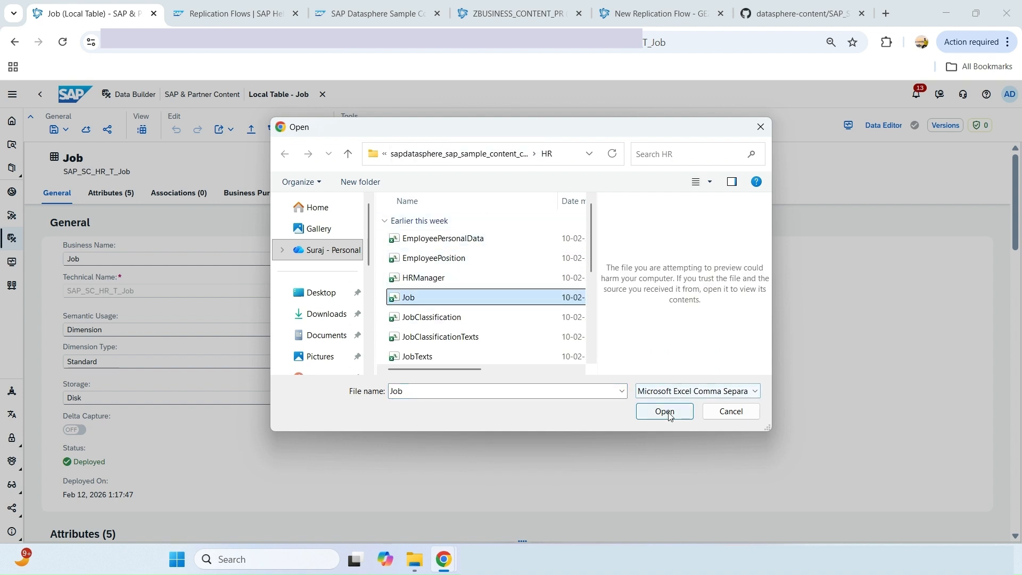
key(Escape)
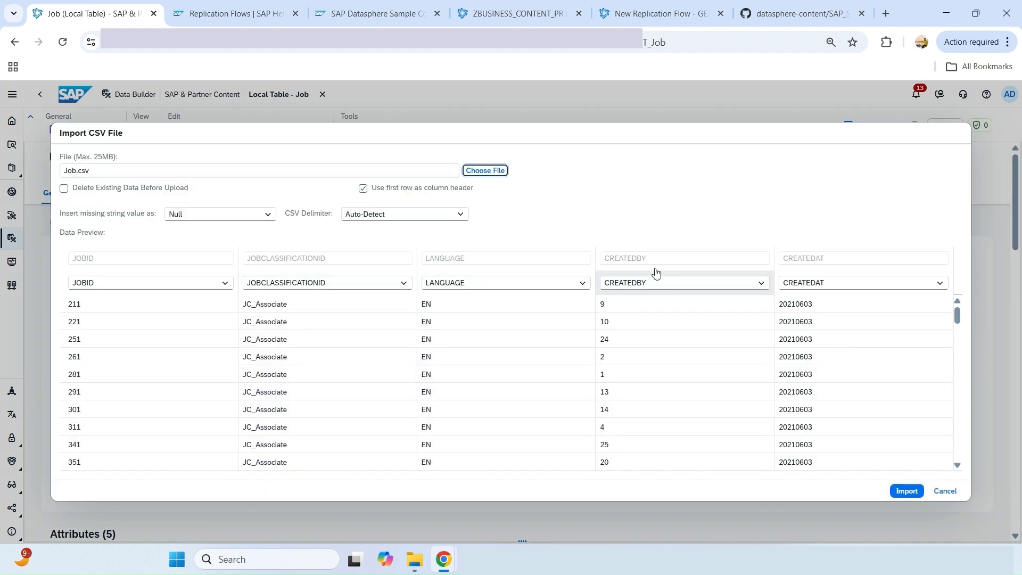
click(908, 490)
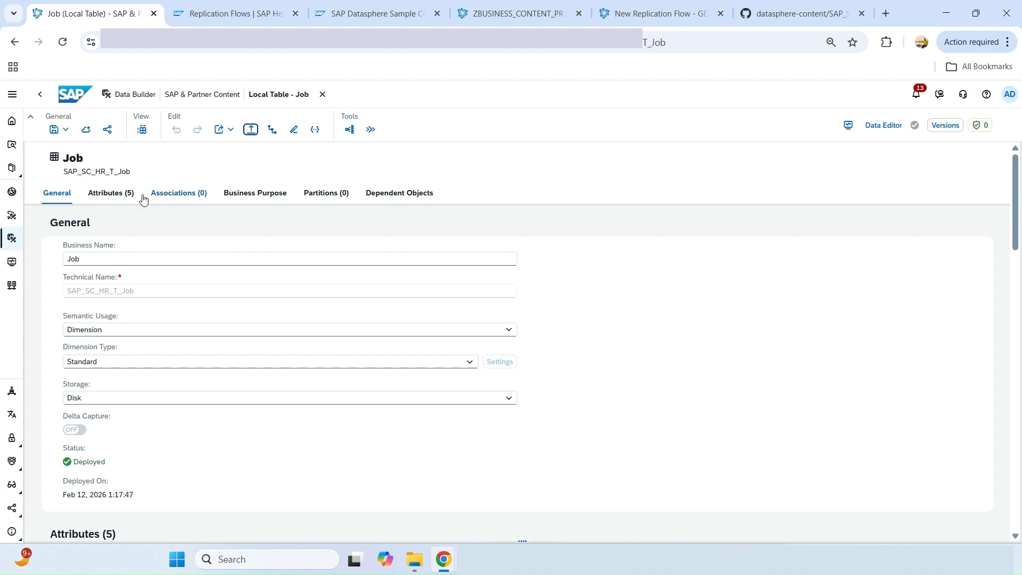
click(41, 95)
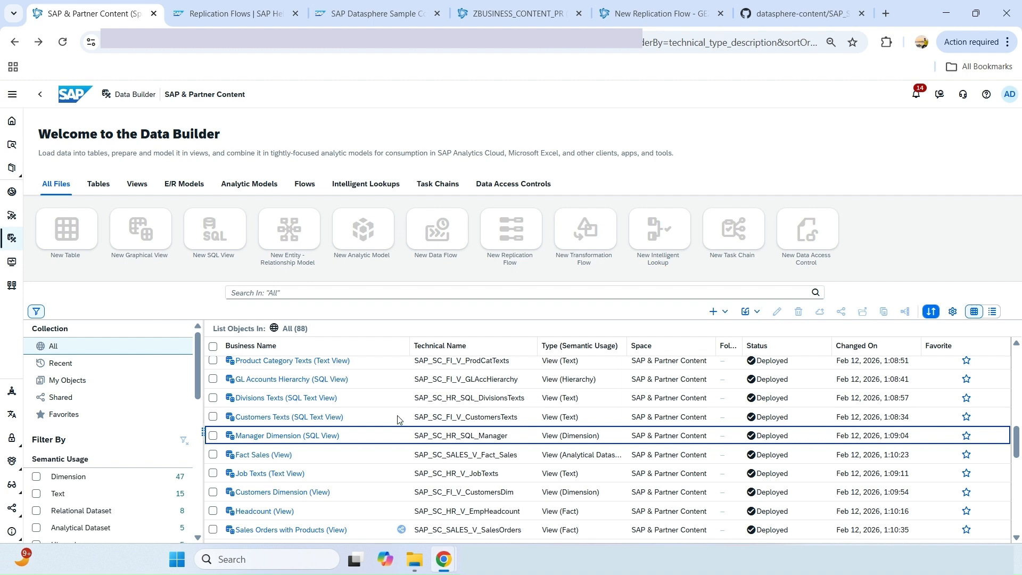
Examine the sharing options of Sales Orders with Products (View), checking the available spaces and those it is already shared with
scroll(368, 418, down, 3)
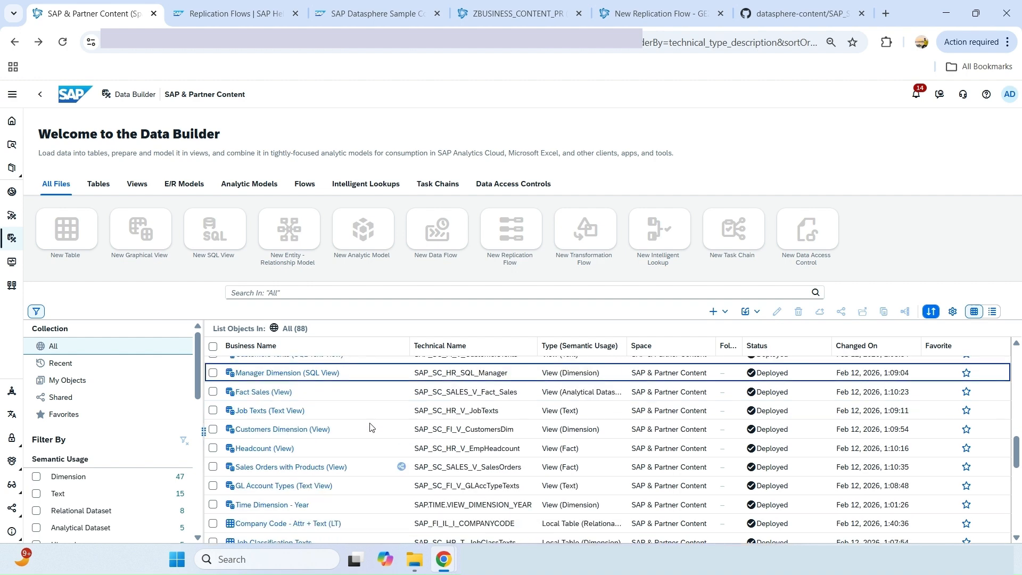
click(213, 463)
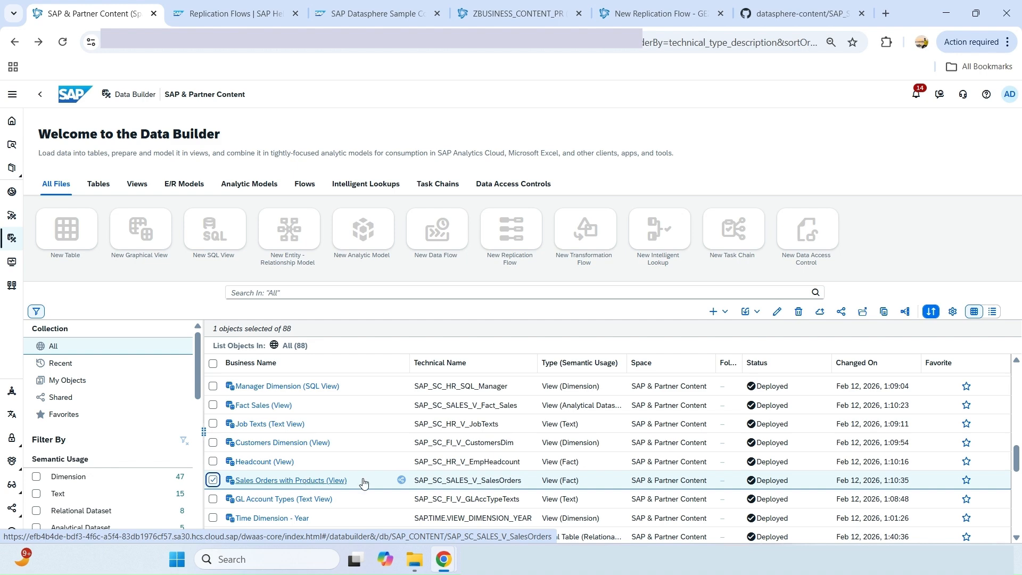
click(843, 312)
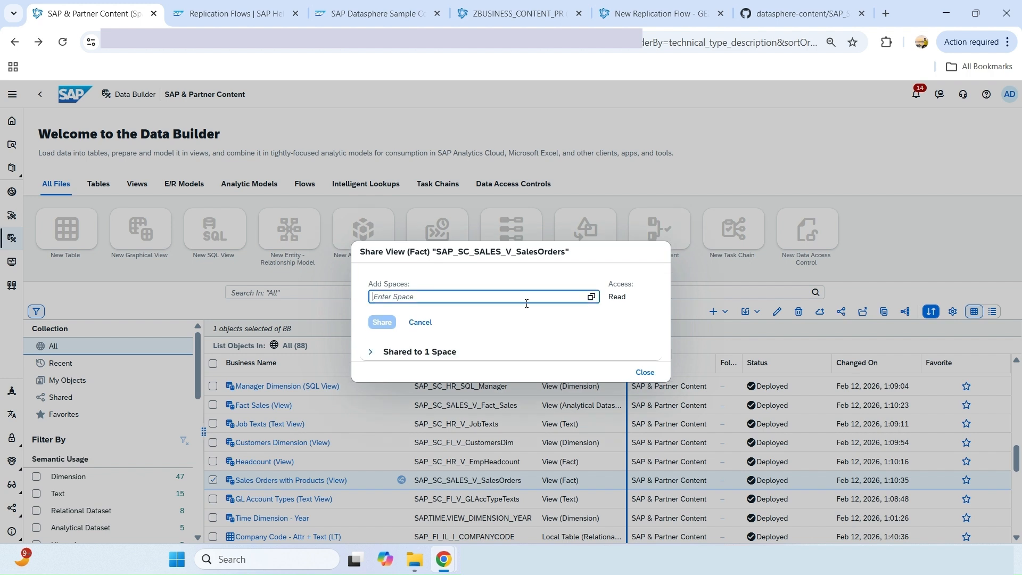
click(591, 297)
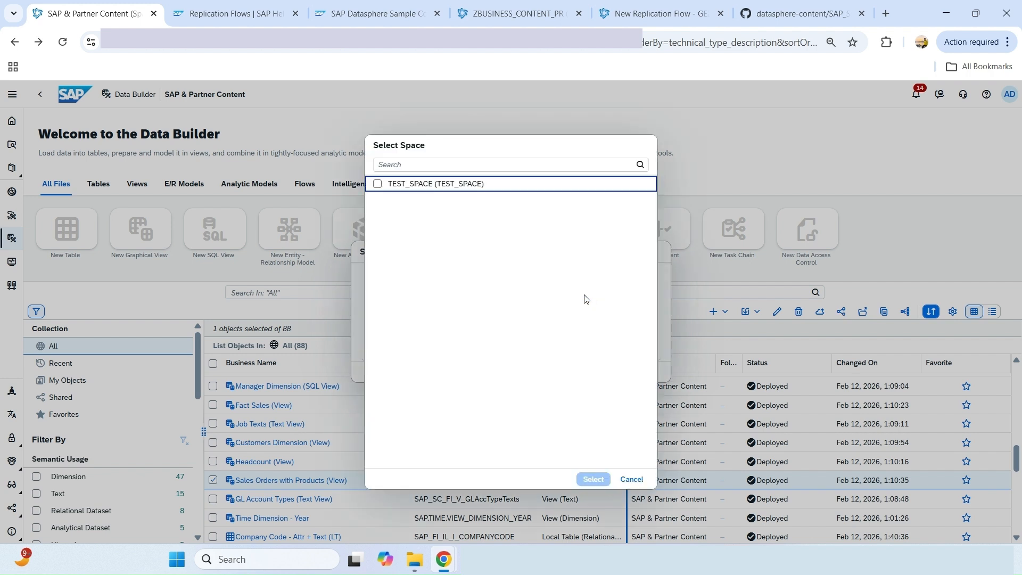
click(632, 479)
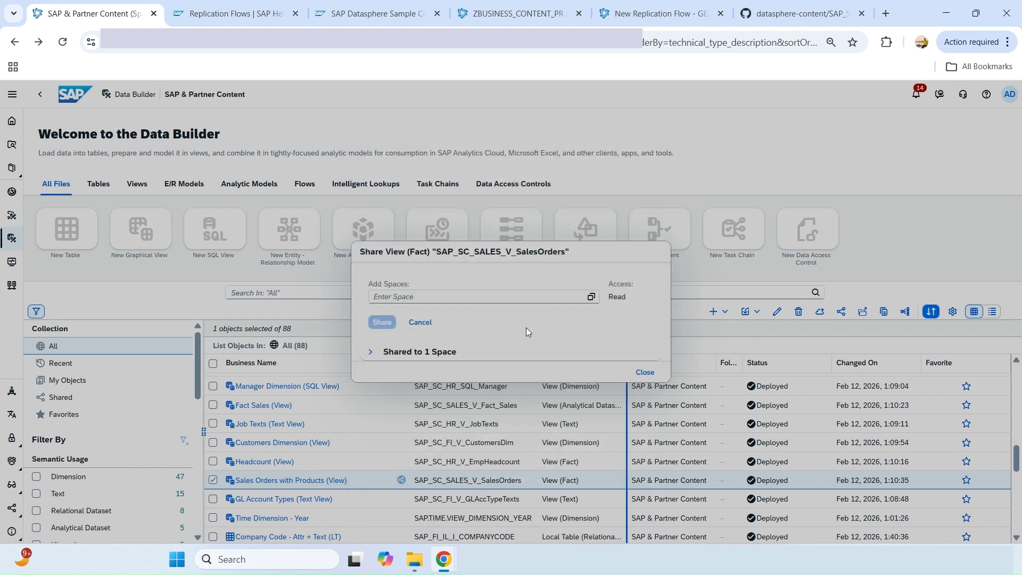
click(397, 351)
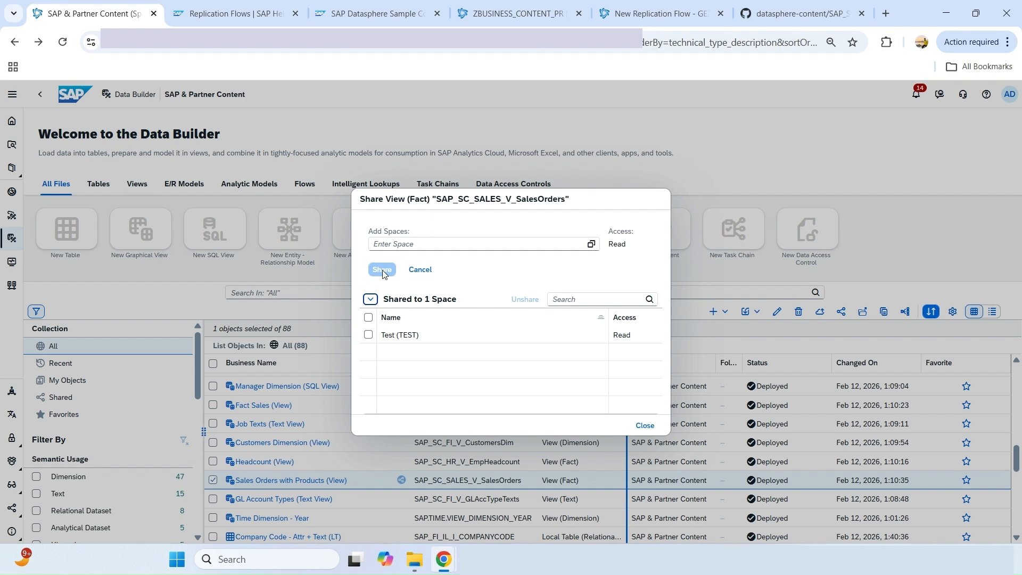
click(645, 425)
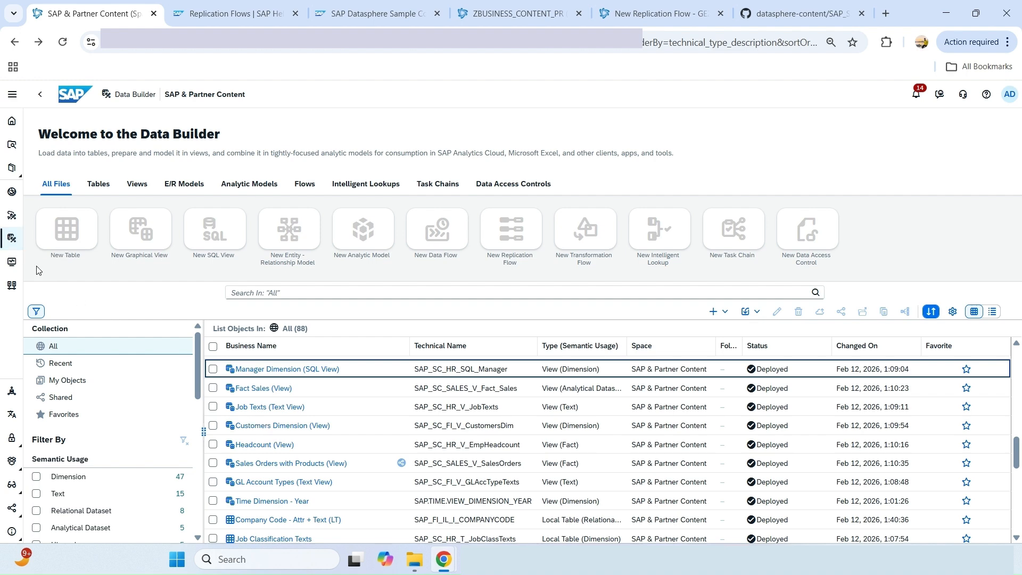
Open the Test space in the Data Builder
click(12, 238)
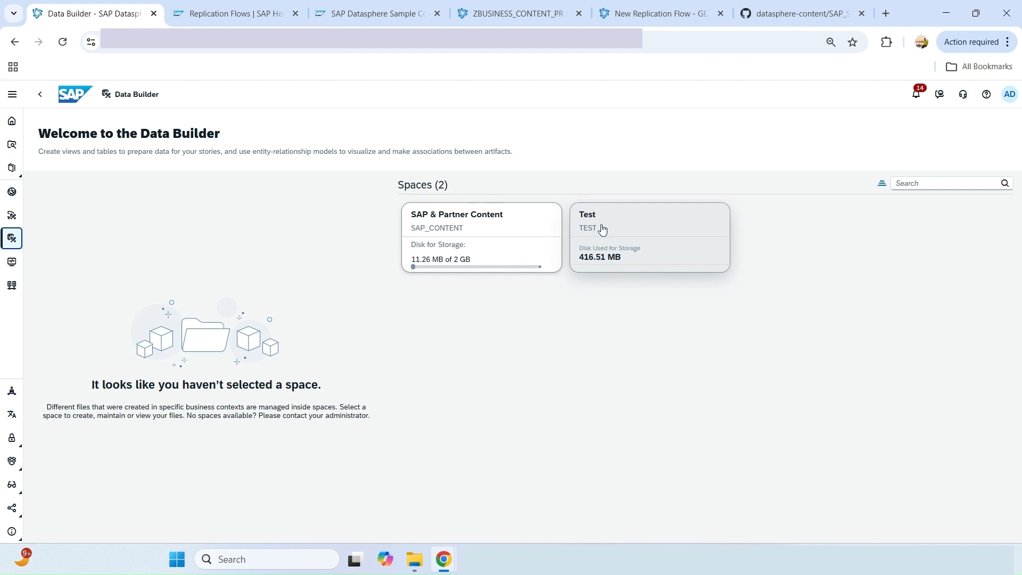
click(603, 229)
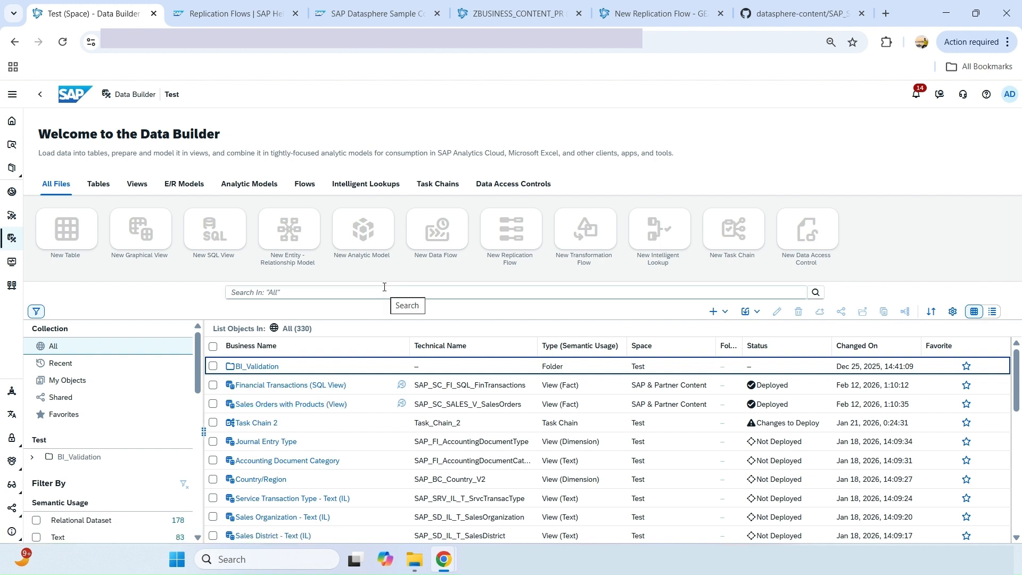
Start a graphical view with the shared Financial Transactions (SQL View) as its source, and discard the unsaved view
click(147, 244)
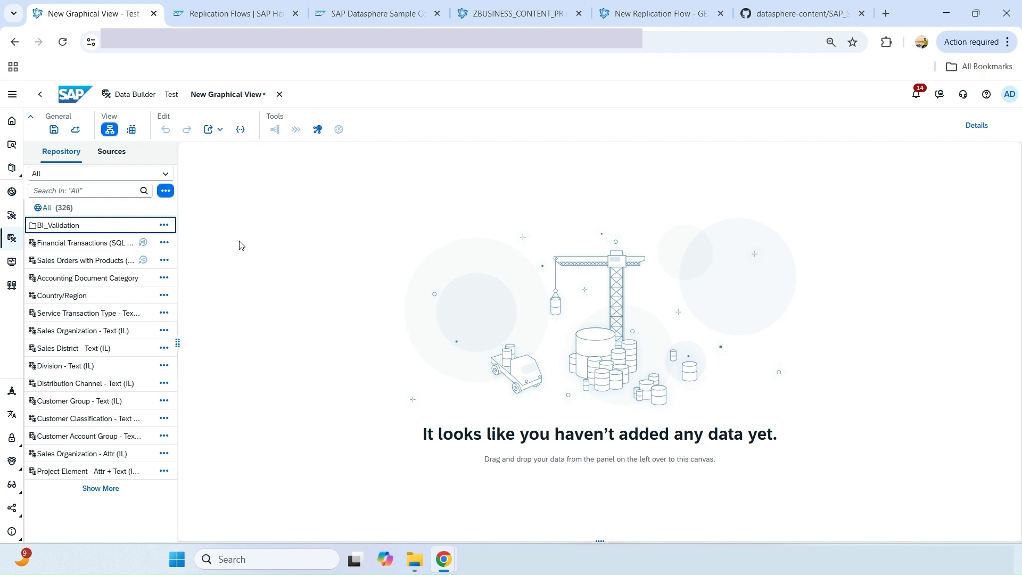
drag(88, 244, 644, 337)
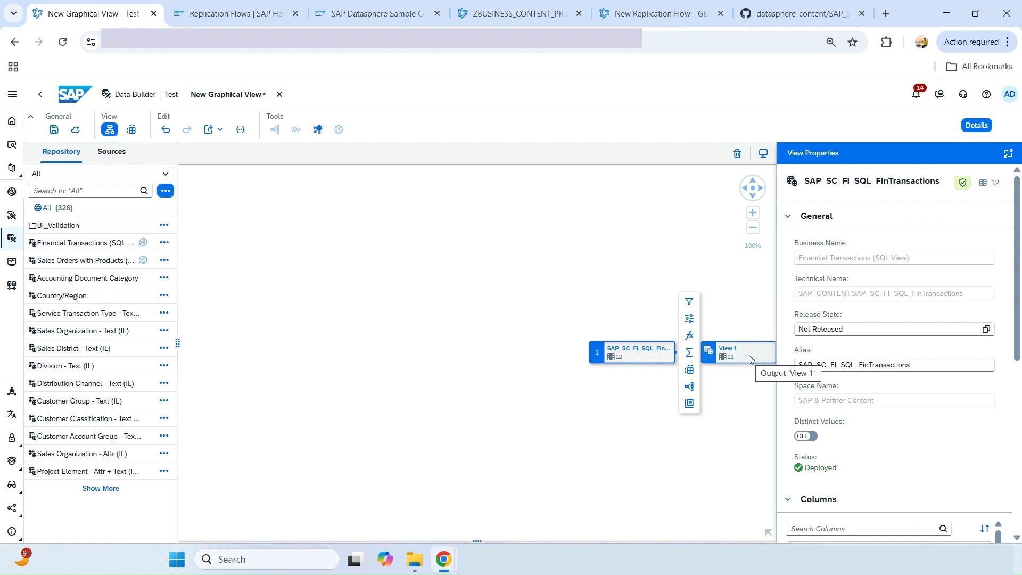
click(40, 94)
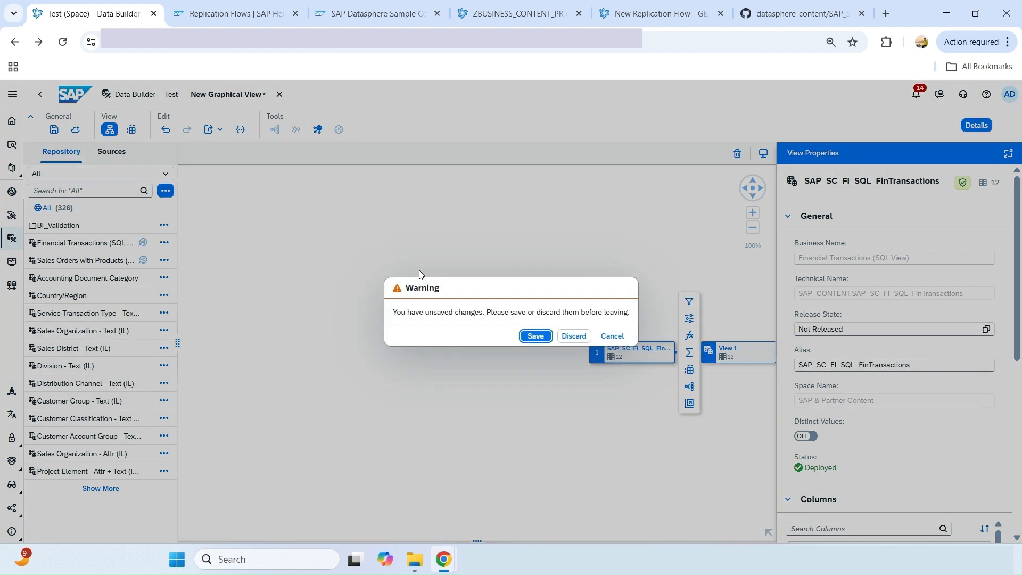
click(571, 336)
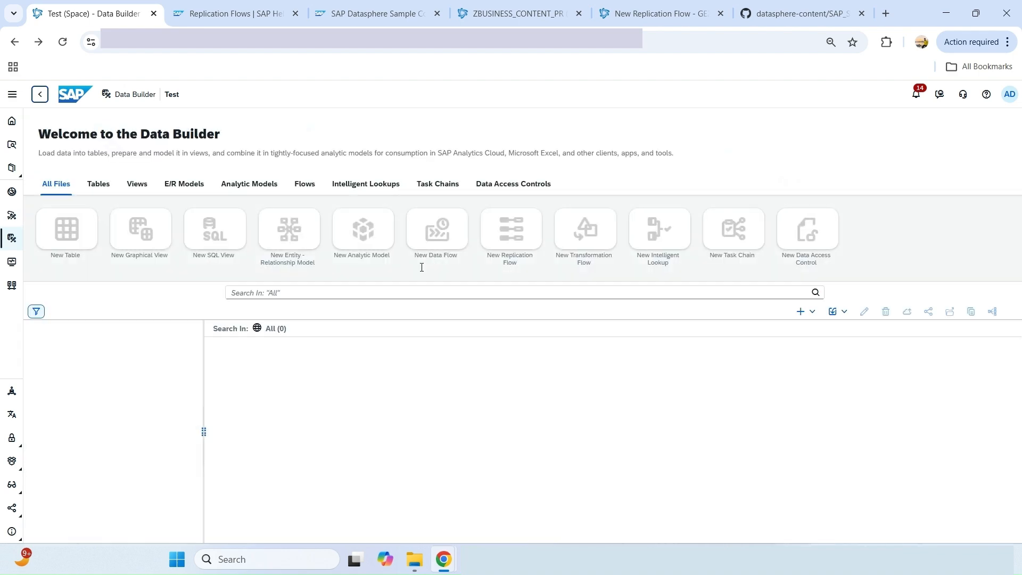
Create a data flow in the Test space with the shared Sales Orders with Products (View) as its source
click(432, 240)
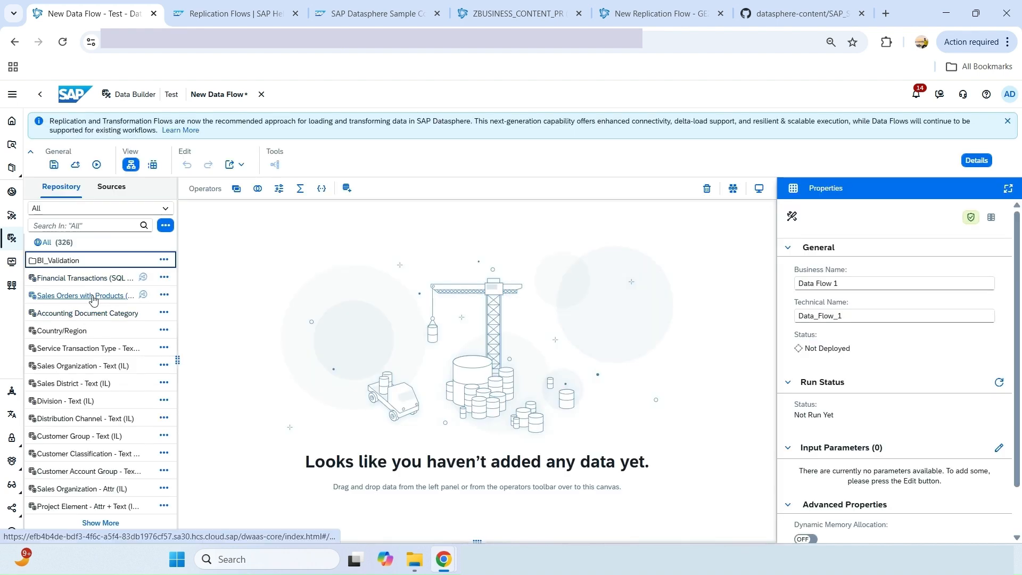
drag(93, 299, 299, 294)
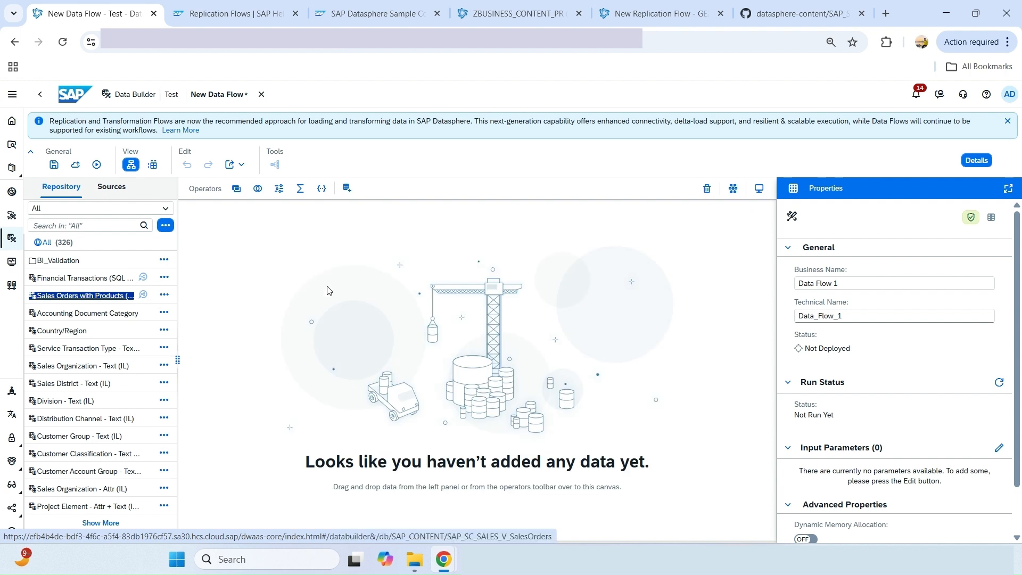
drag(108, 301, 277, 306)
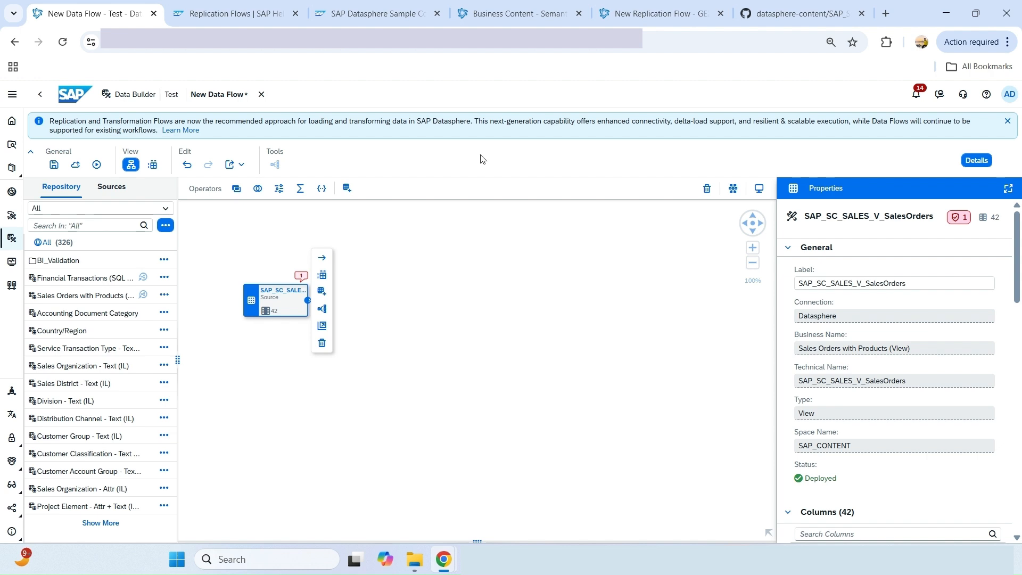
Switch to the other Datasphere session, open Business Content in Semantic Onboarding and reload the page
click(517, 17)
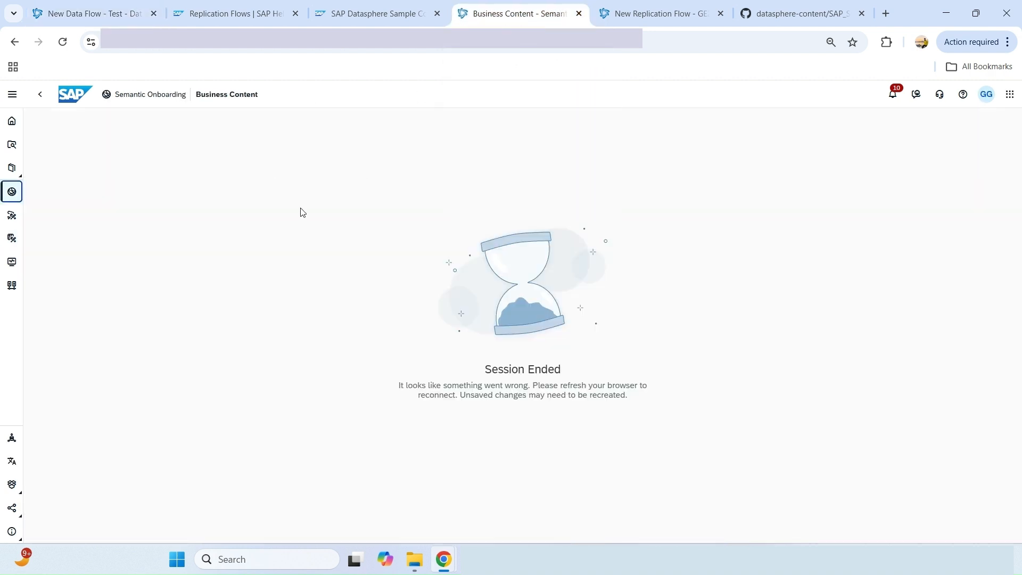
click(12, 192)
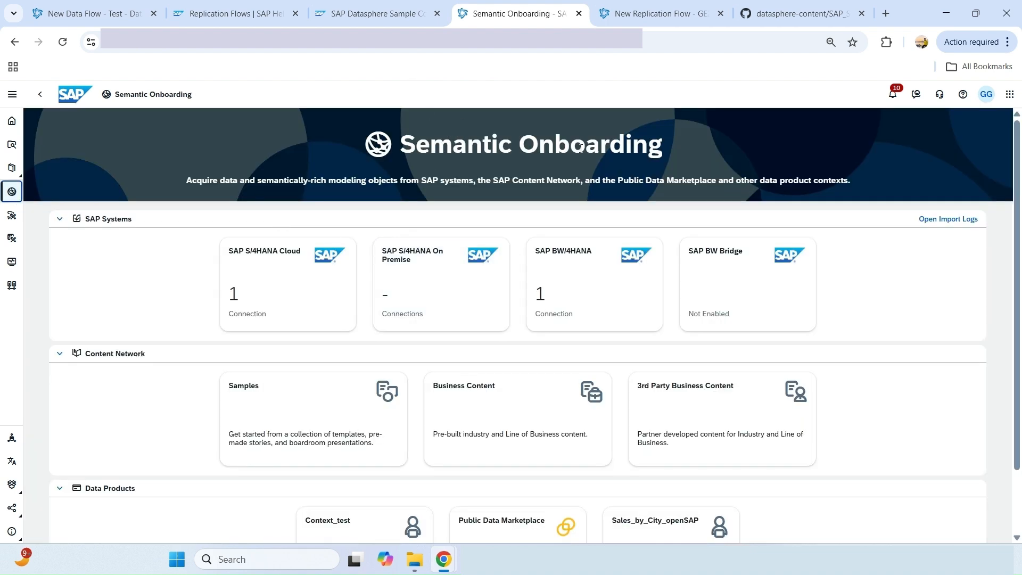
scroll(493, 346, down, 1)
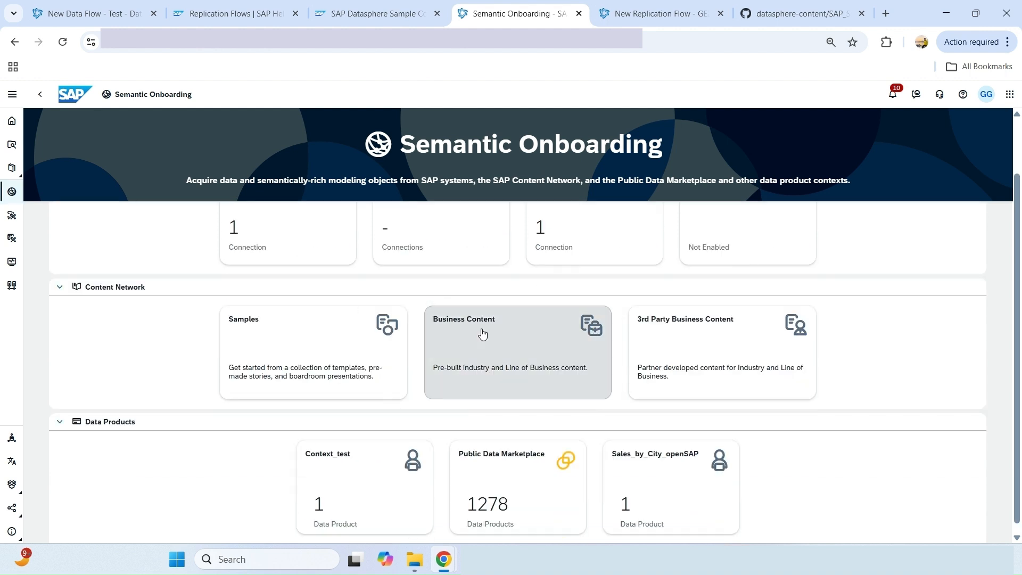
click(482, 321)
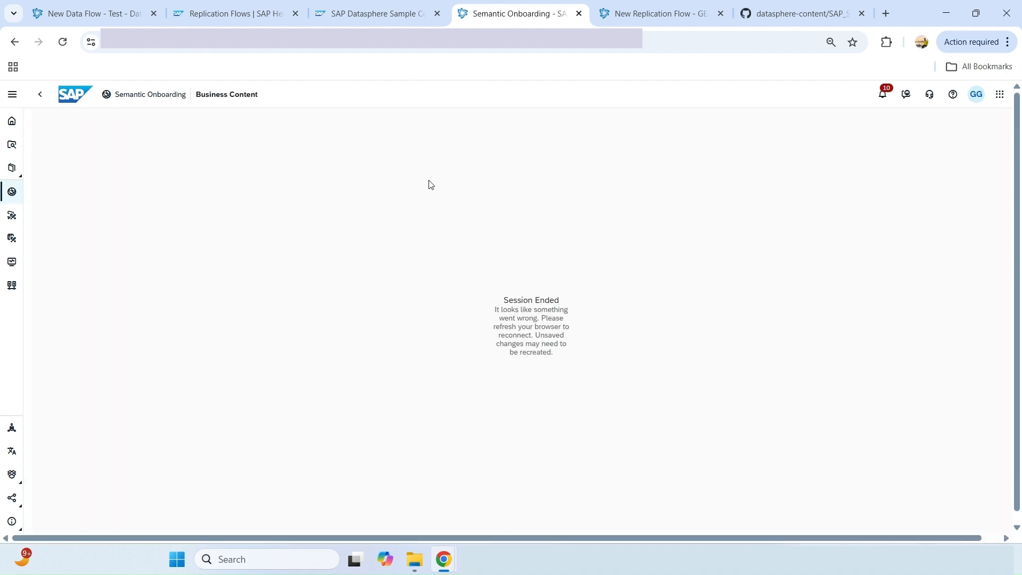
click(62, 41)
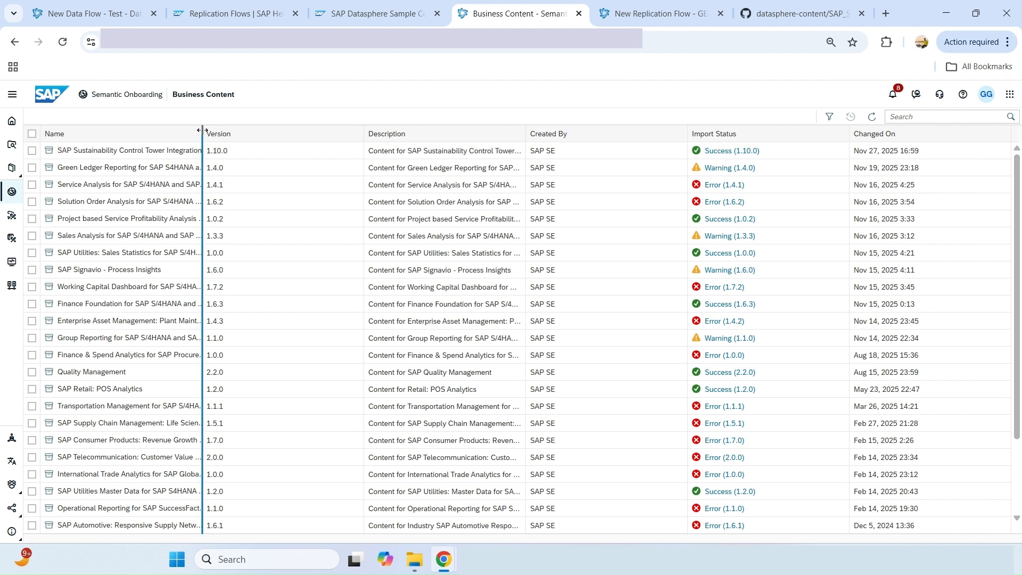
Widen the Name column and open the package Project based Service Profitability Analysis for SAP S4HANA Cloud
drag(203, 131, 314, 133)
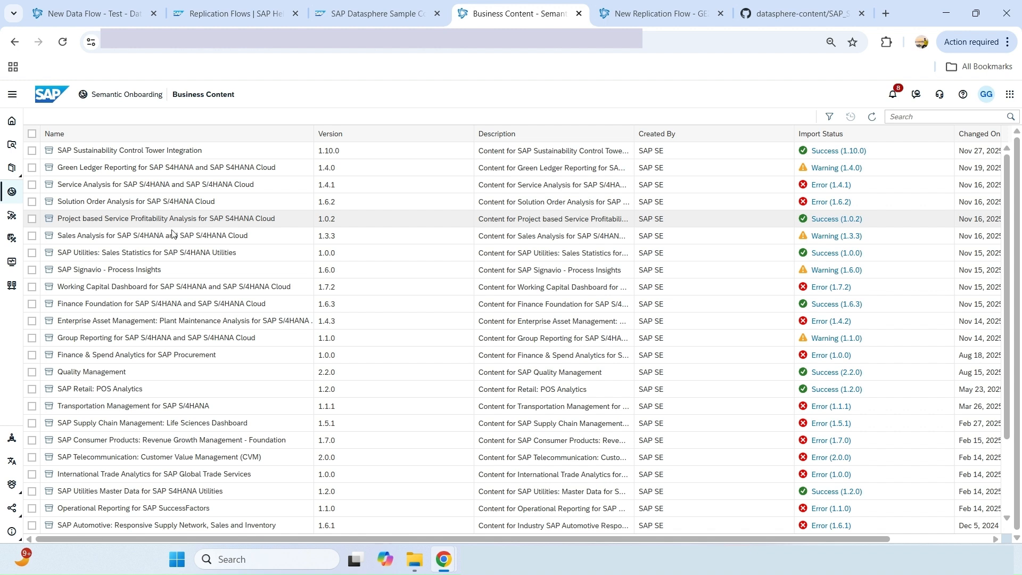
click(104, 223)
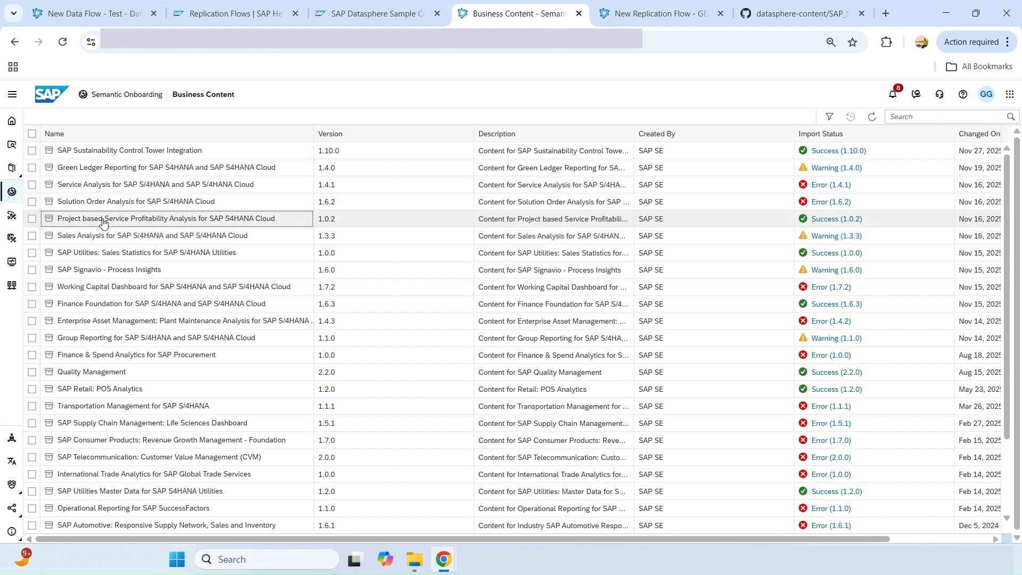
click(219, 226)
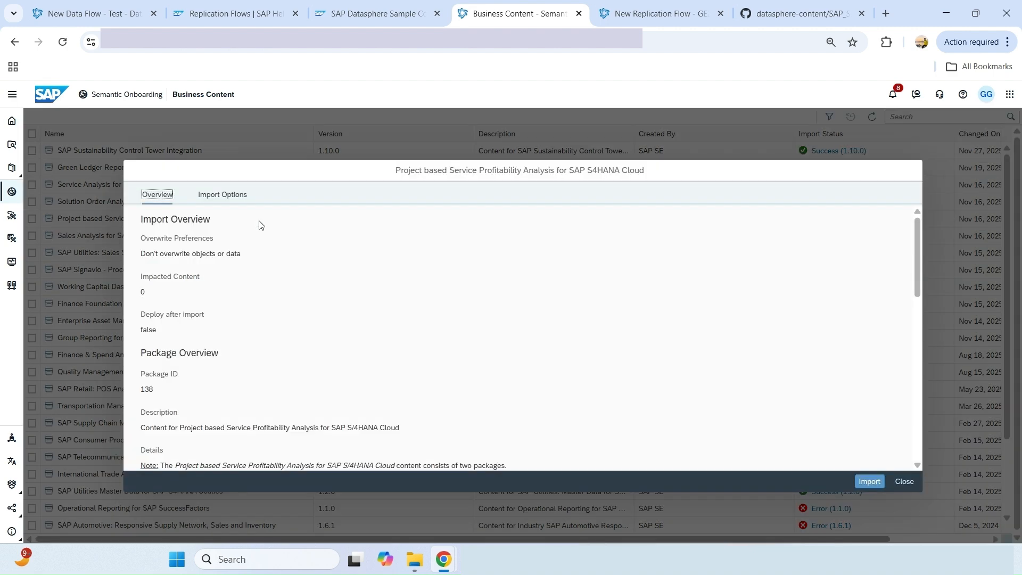
Read the package's description, data connectivity and installation prerequisites, and review its import options
scroll(259, 333, down, 4)
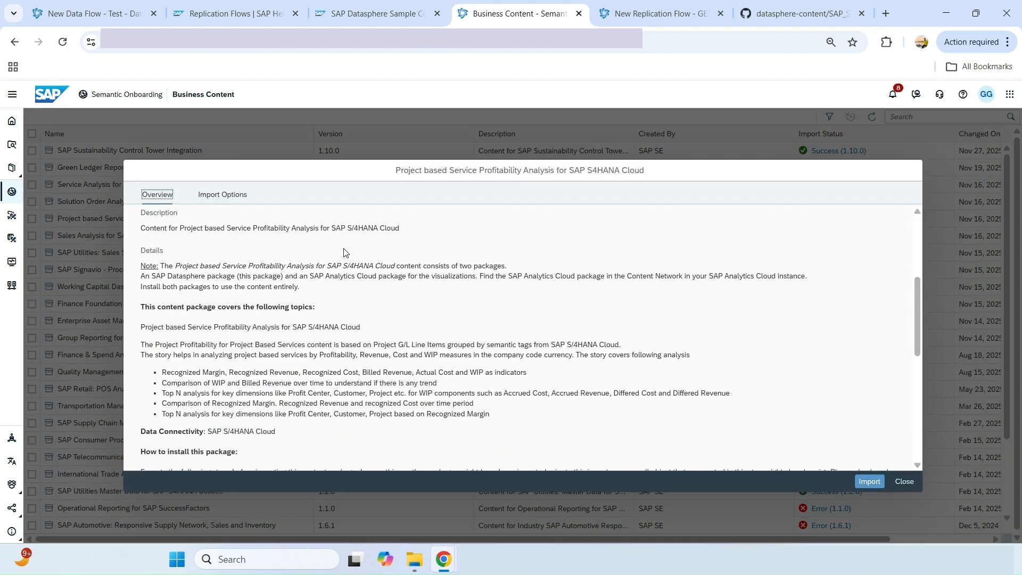
drag(332, 227, 399, 228)
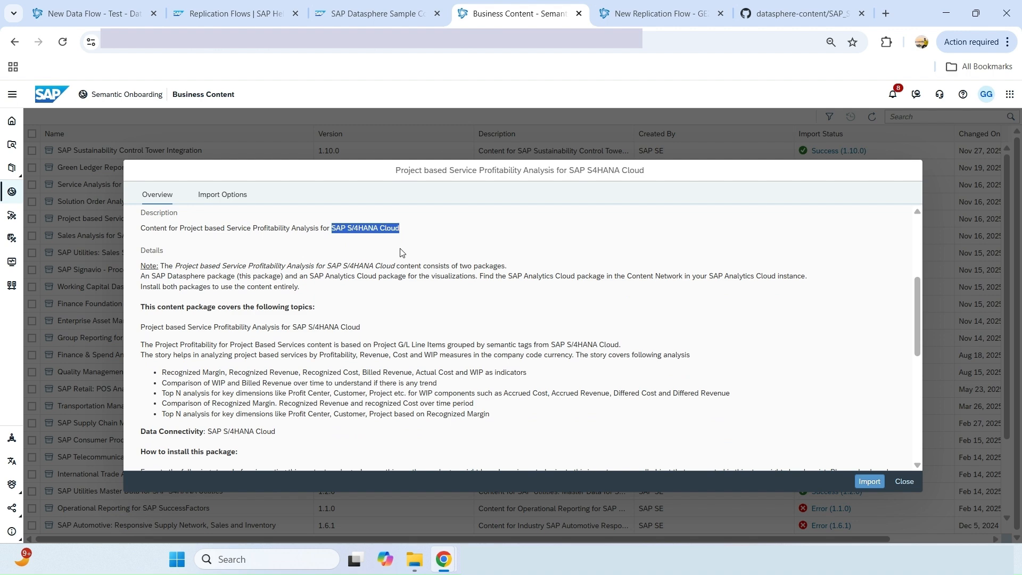
scroll(368, 360, down, 4)
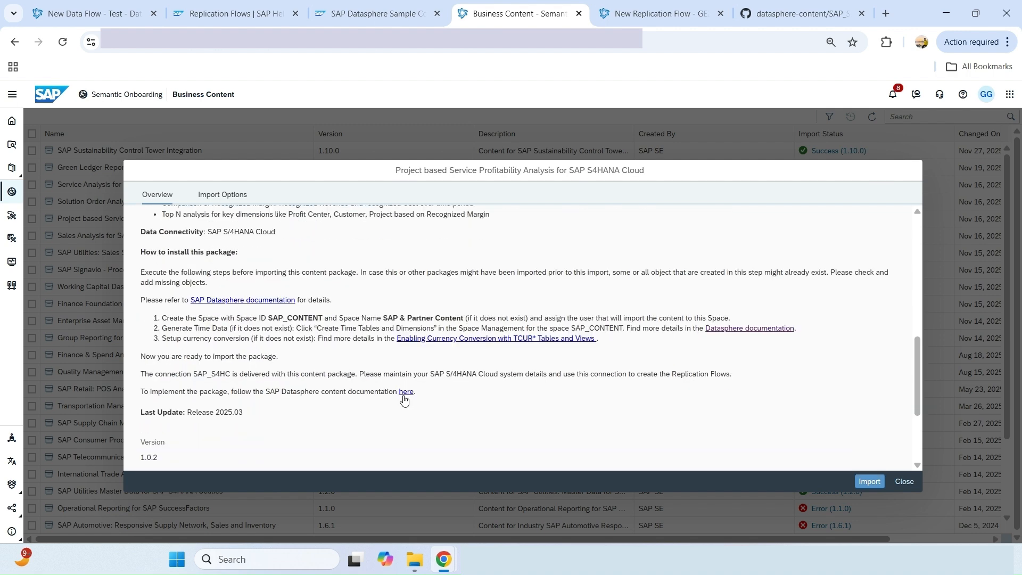
click(233, 197)
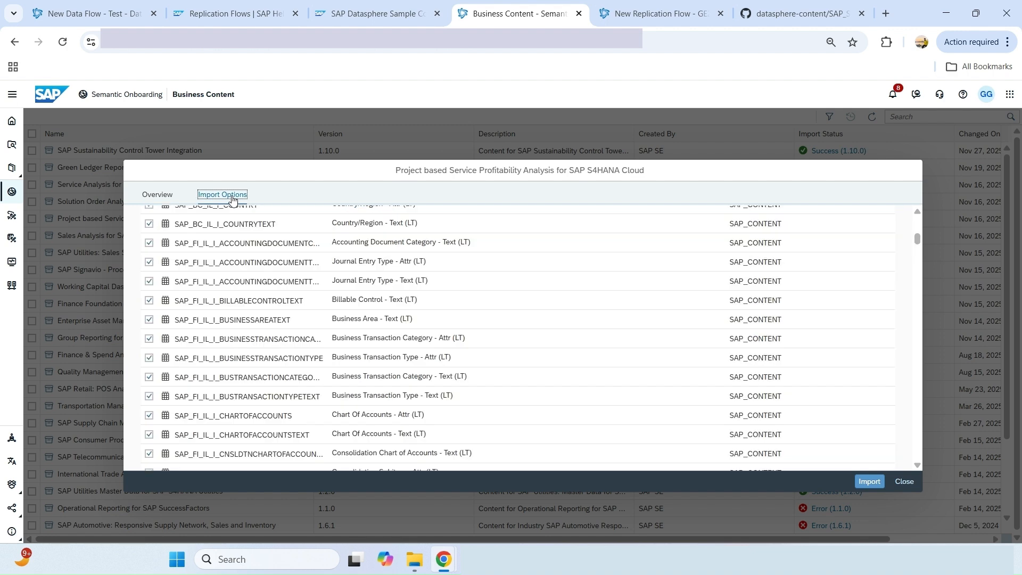
Enable deployment after import and map SAP_CONTENT to space POOL_XA_00002868 in the package's import options, then close them without importing
scroll(296, 243, up, 5)
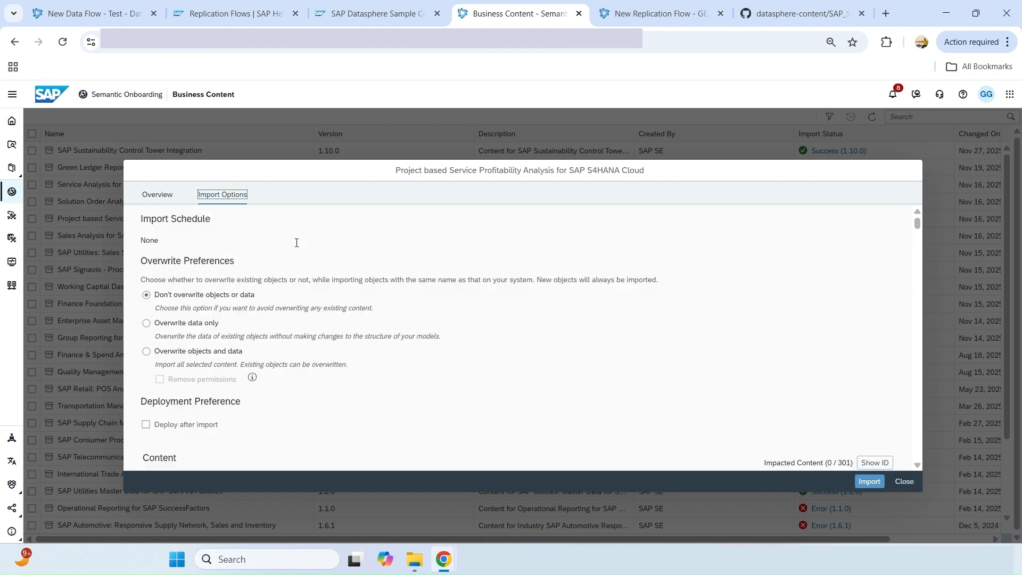
scroll(192, 308, down, 3)
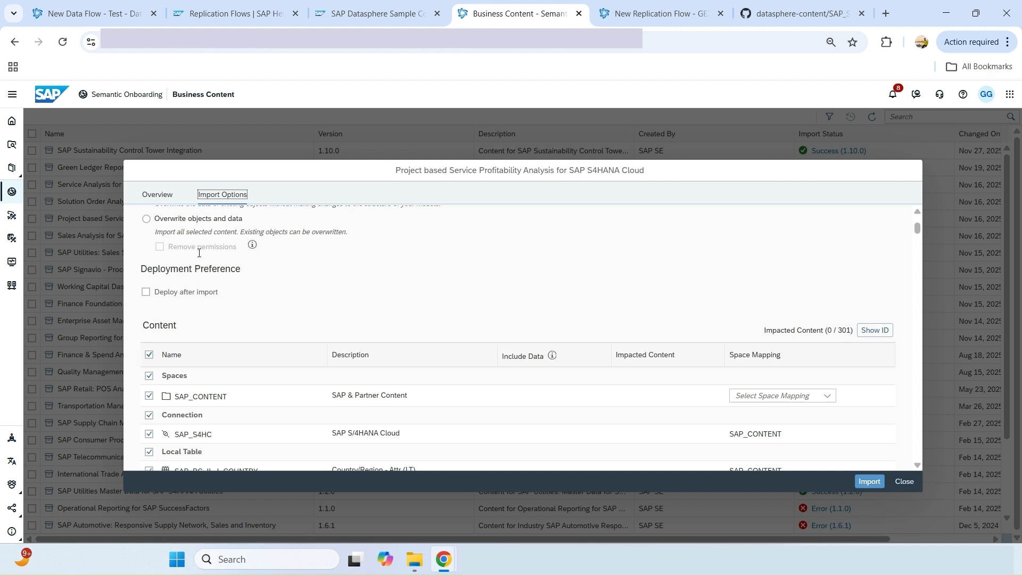
click(146, 292)
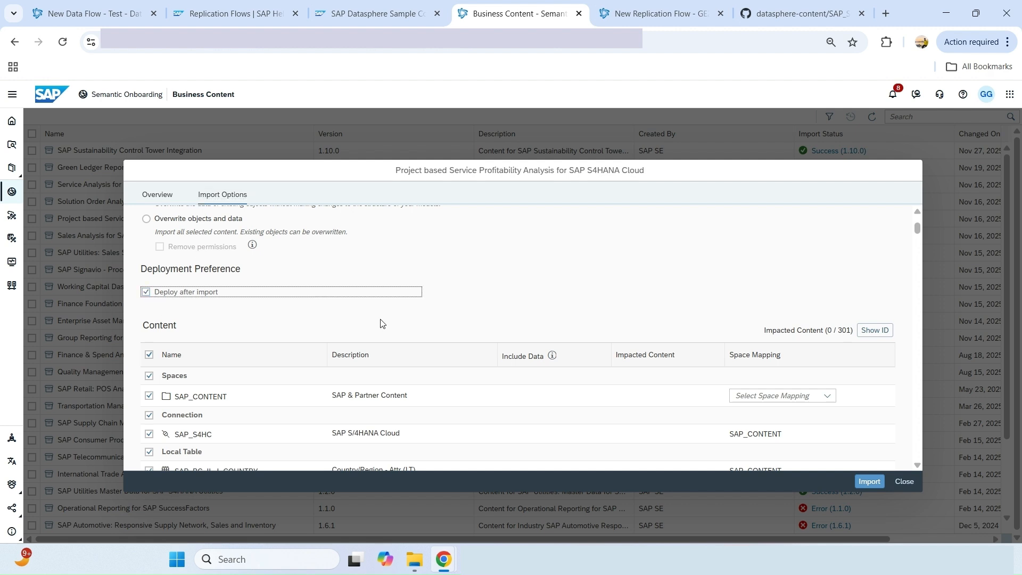
scroll(766, 327, down, 1)
click(825, 330)
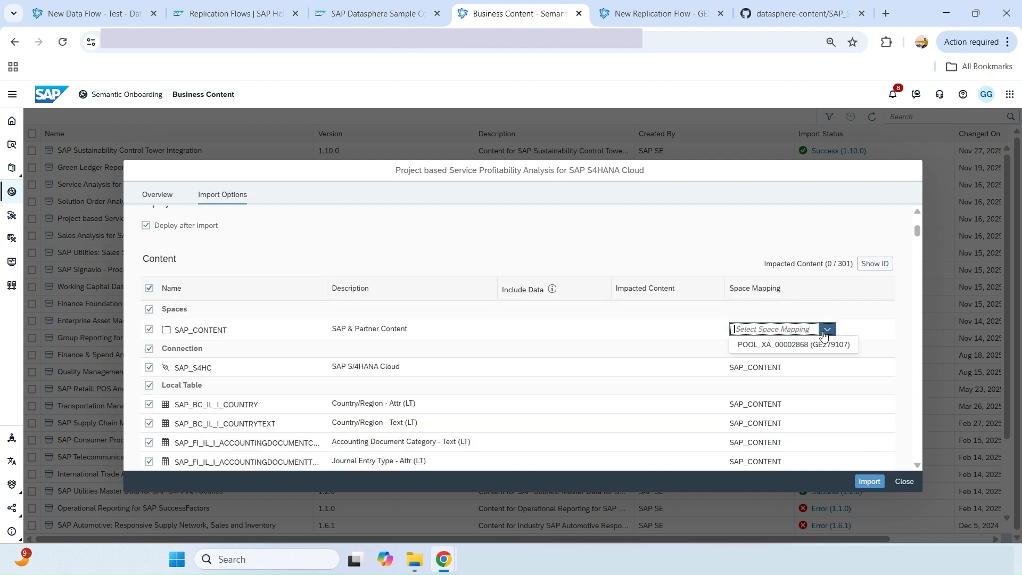
click(780, 346)
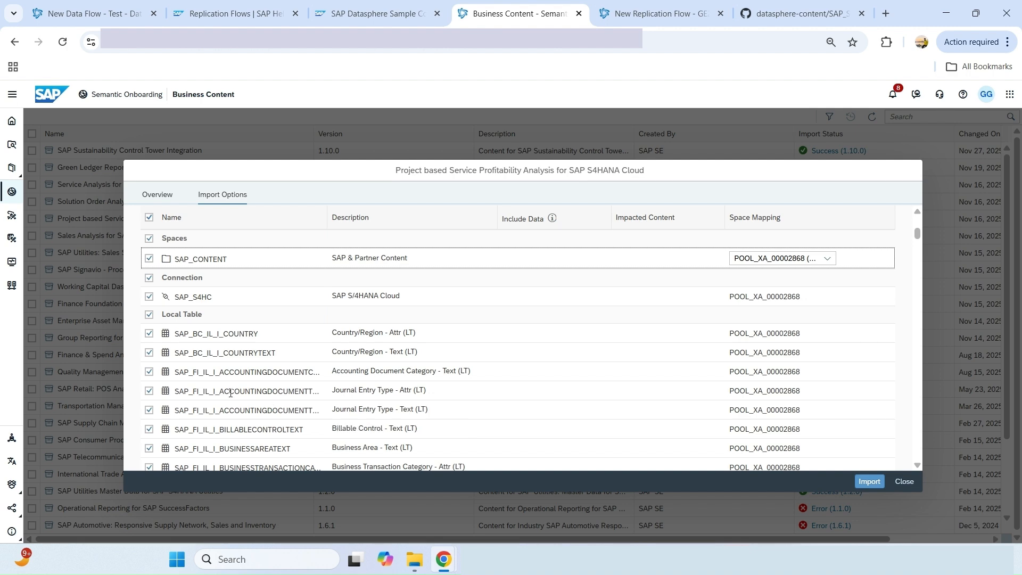
click(905, 481)
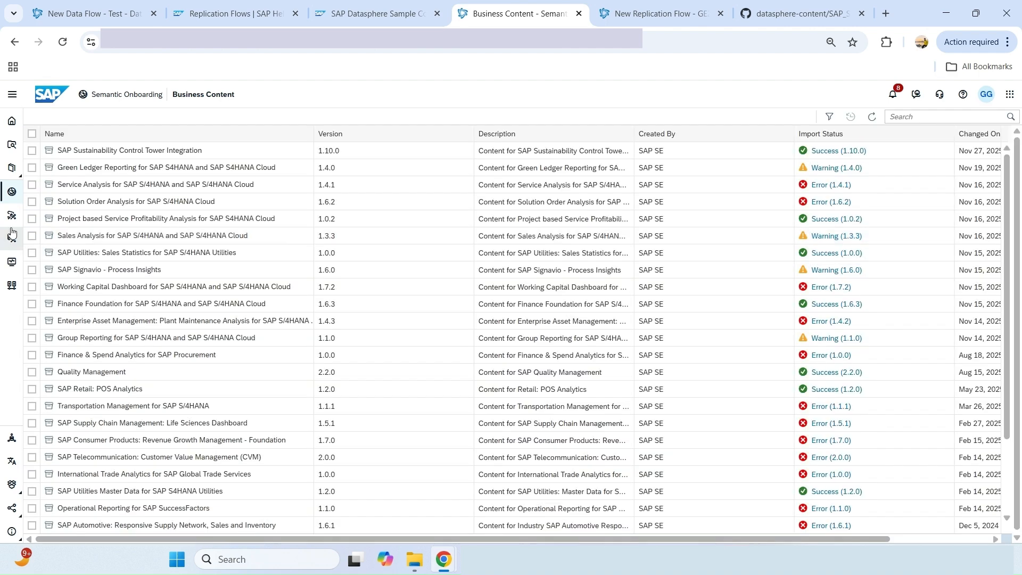
Create a replication flow in the Data Builder with S4_CLOUD_PUBLIC as its source connection
click(11, 236)
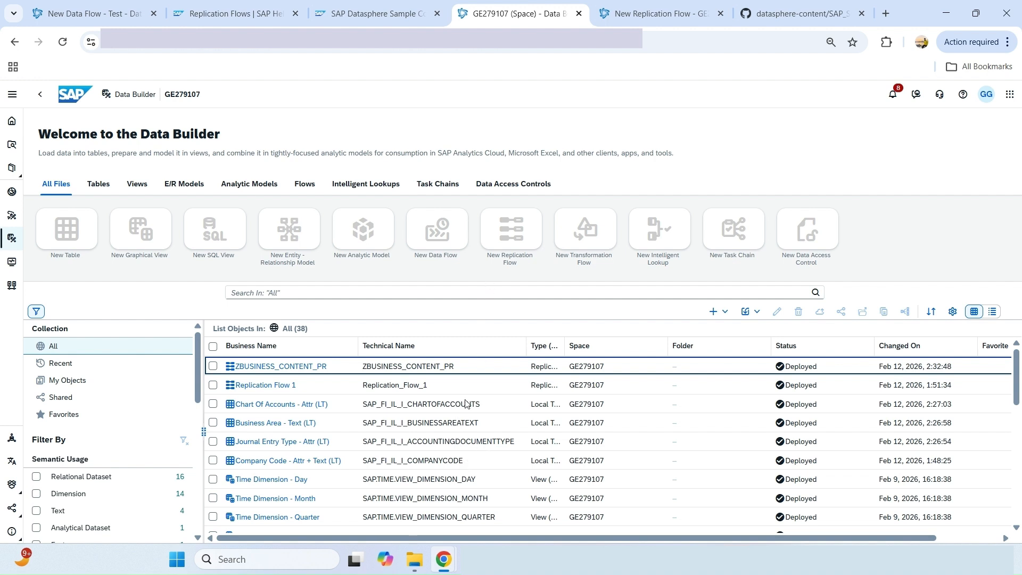
click(503, 241)
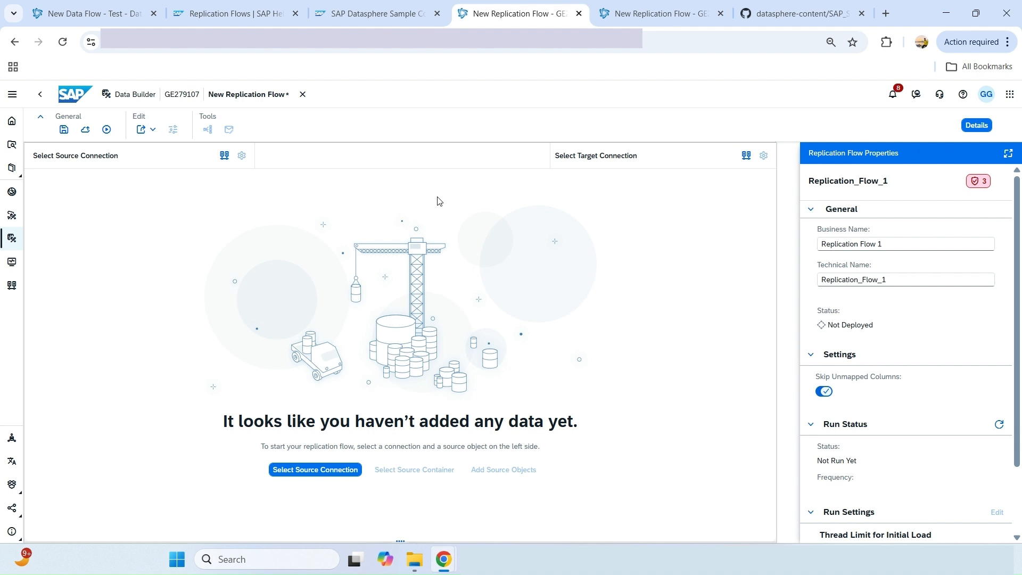
click(326, 470)
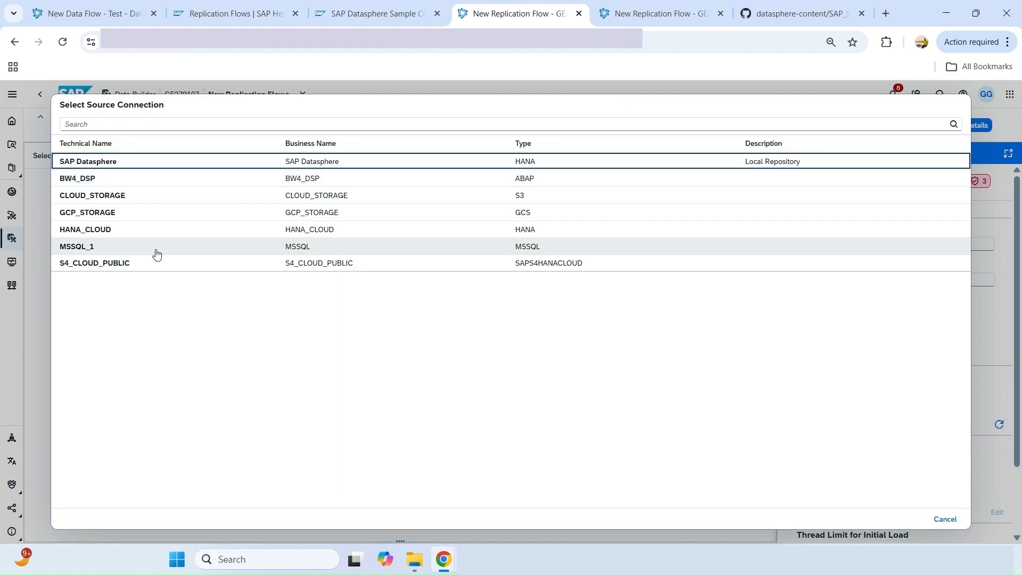
click(119, 263)
Set the source container to CDS_EXTRACTION and open the selection of source objects
click(224, 172)
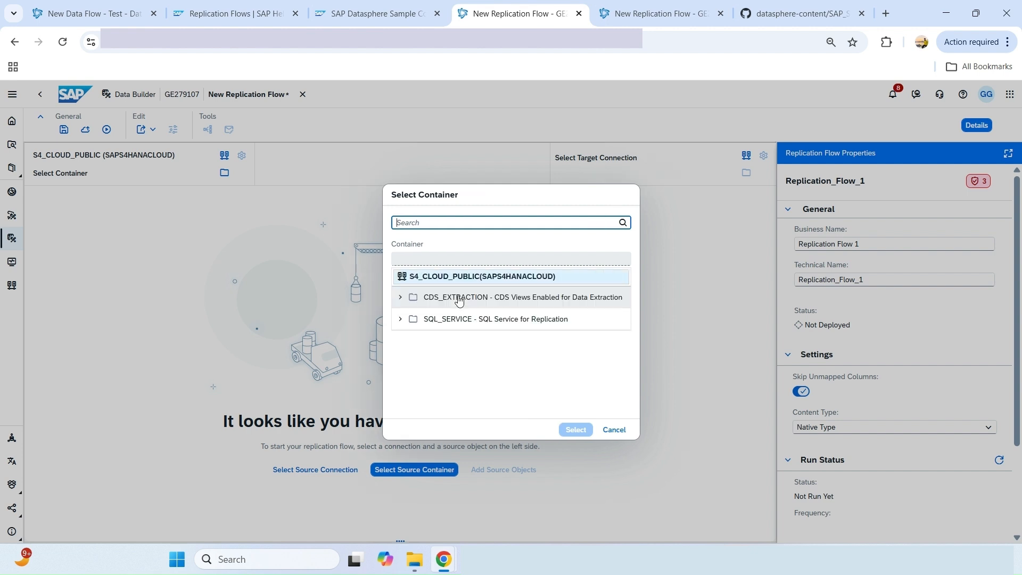
click(474, 300)
click(568, 427)
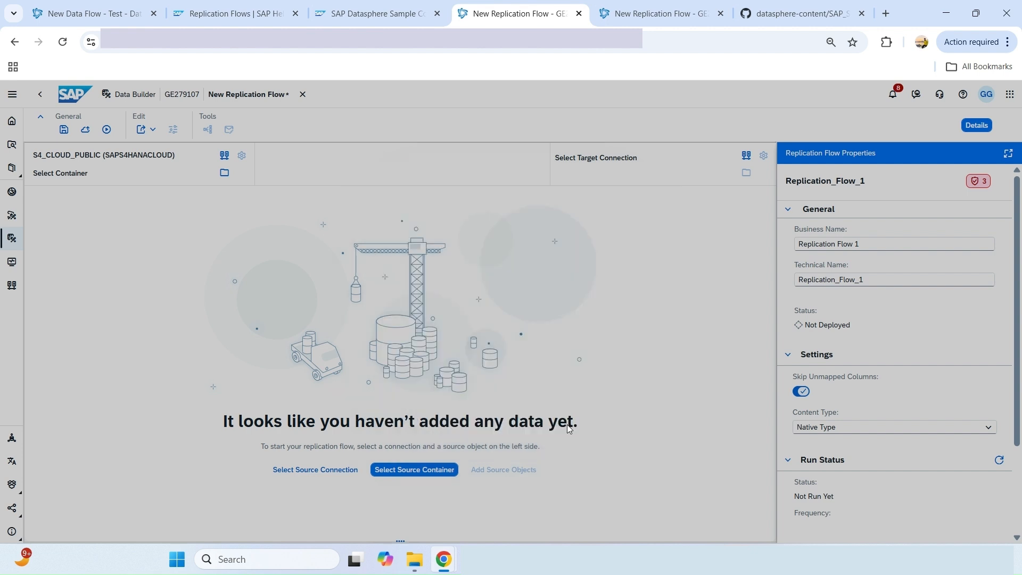
click(498, 475)
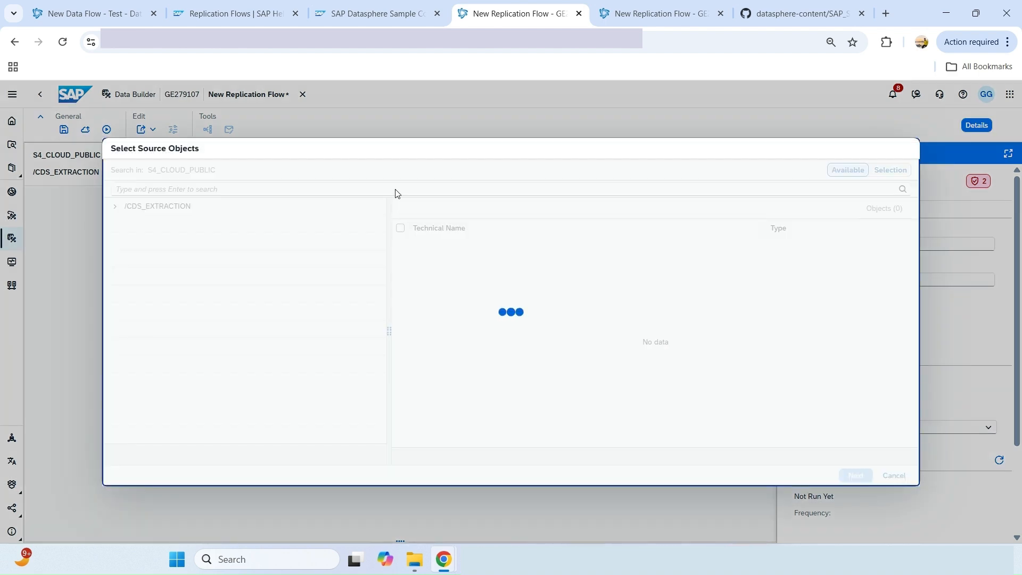
Copy the CDS view name I_ACCOUNTINGDOCUMENTTYPE from the Master Data table on the SAP Help Replication Flows page
click(356, 8)
click(298, 4)
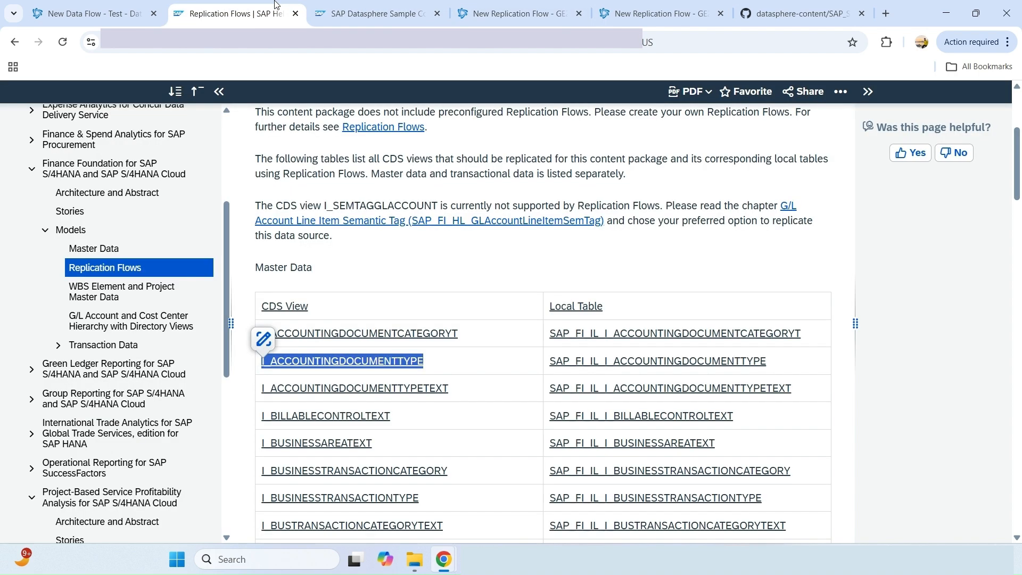
click(474, 367)
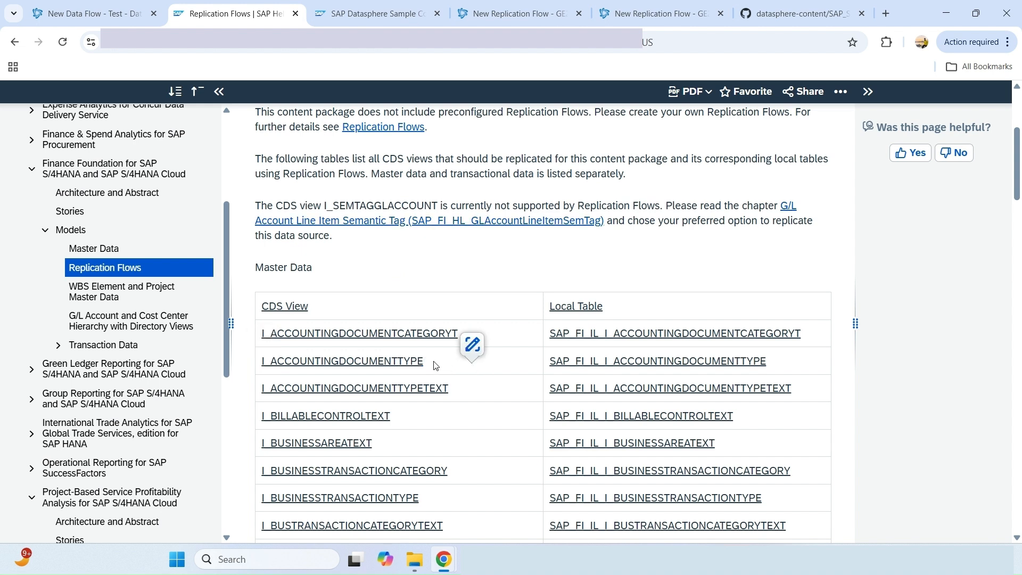
drag(435, 364, 263, 361)
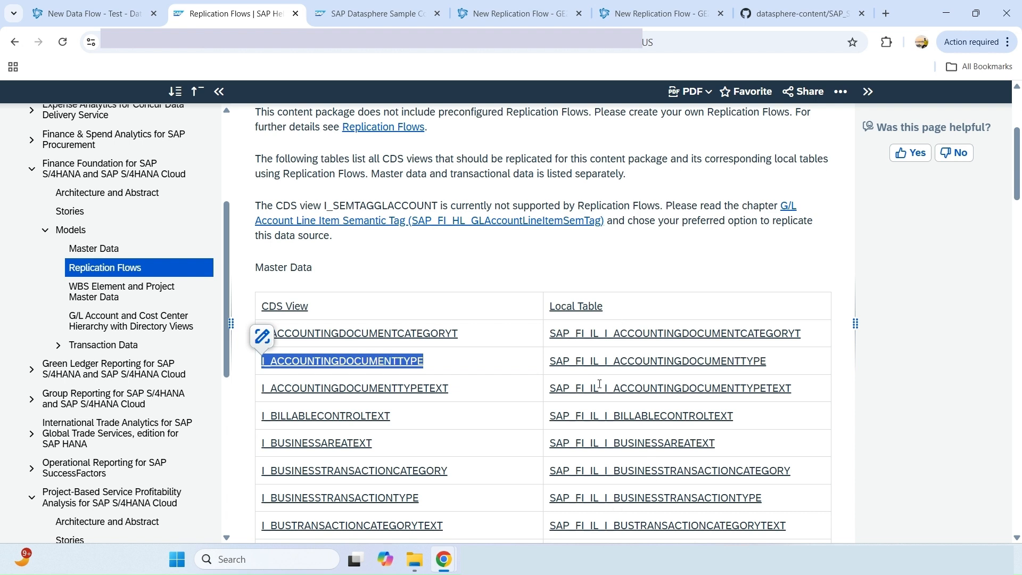
click(466, 361)
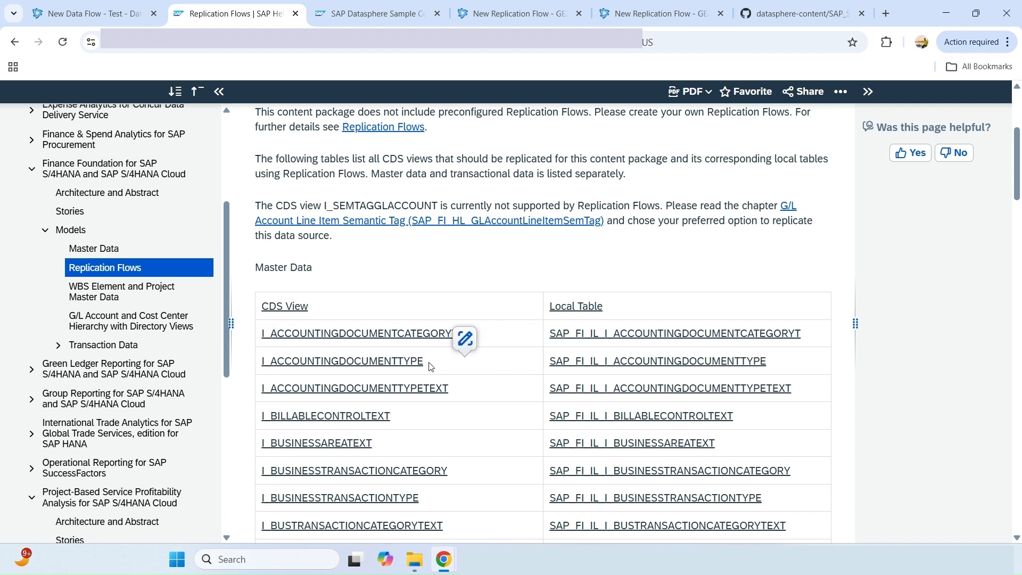
mouse_move(423, 362)
mouse_down()
mouse_move(265, 363)
mouse_move(269, 372)
mouse_up()
key(ctrl+c)
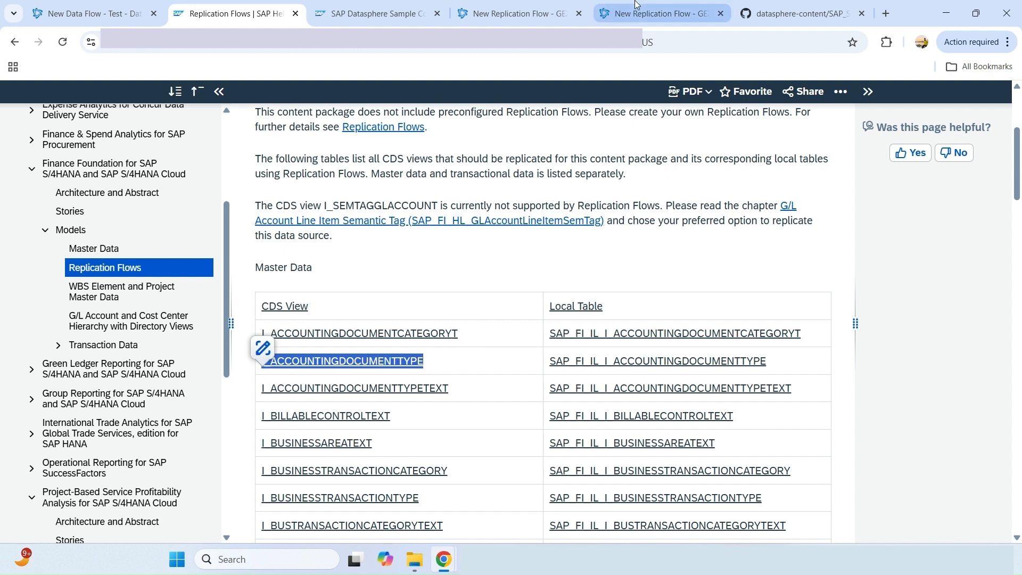
Return to the replication flow, search the source objects for I_ACCOUNTINGDOCUMENTTYPE and select the Journal Entry Type view
click(528, 11)
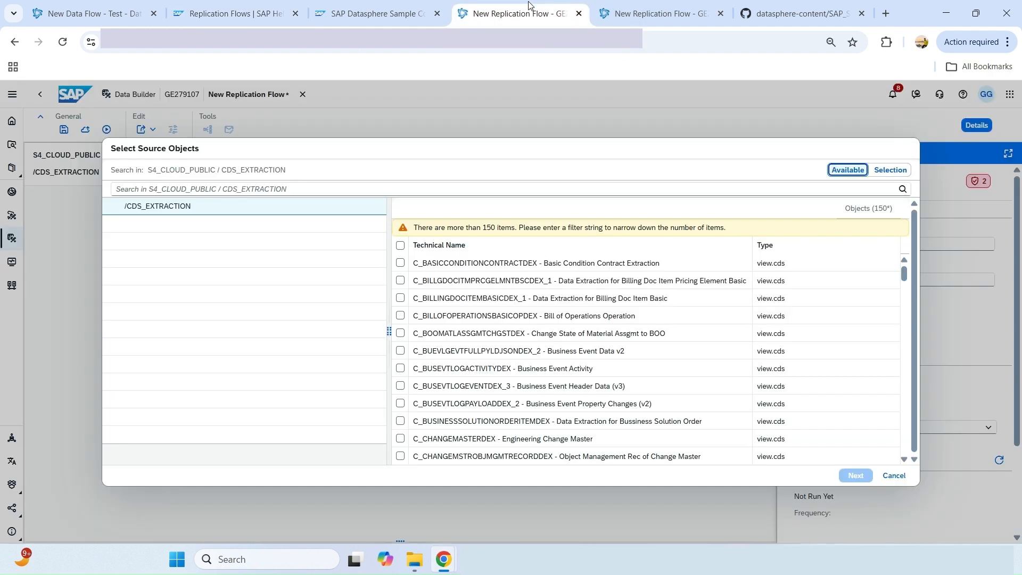
click(795, 186)
key(ctrl+v)
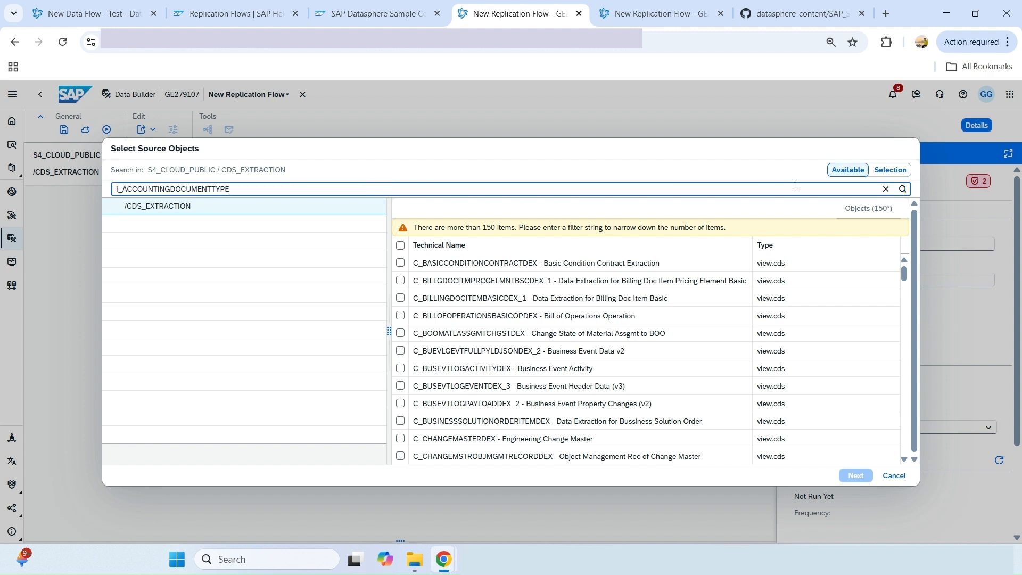
click(902, 189)
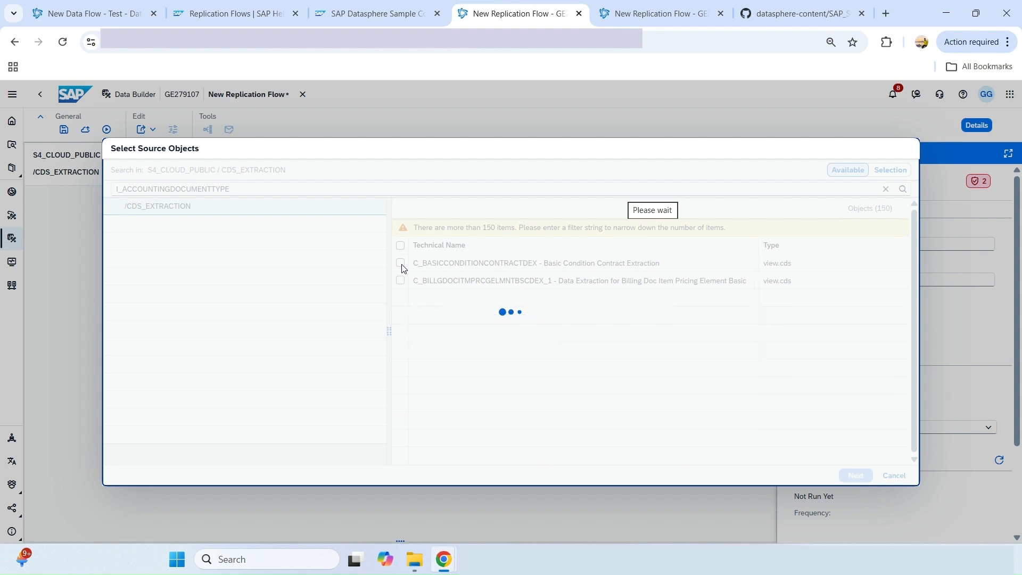
click(401, 246)
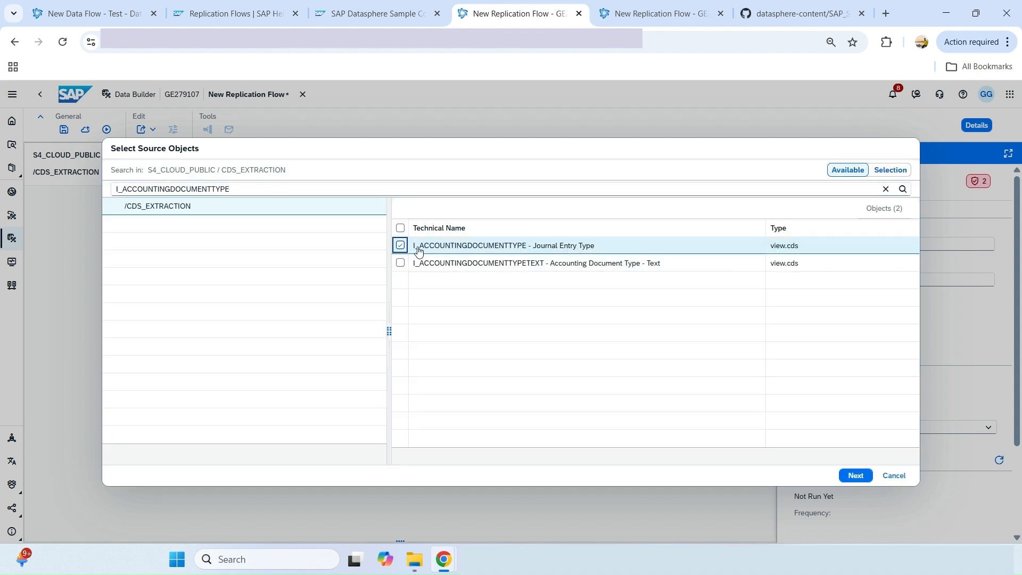
Clear the source object search and copy the CDS view name I_BUSINESSAREATEXT from the SAP Help page
click(884, 190)
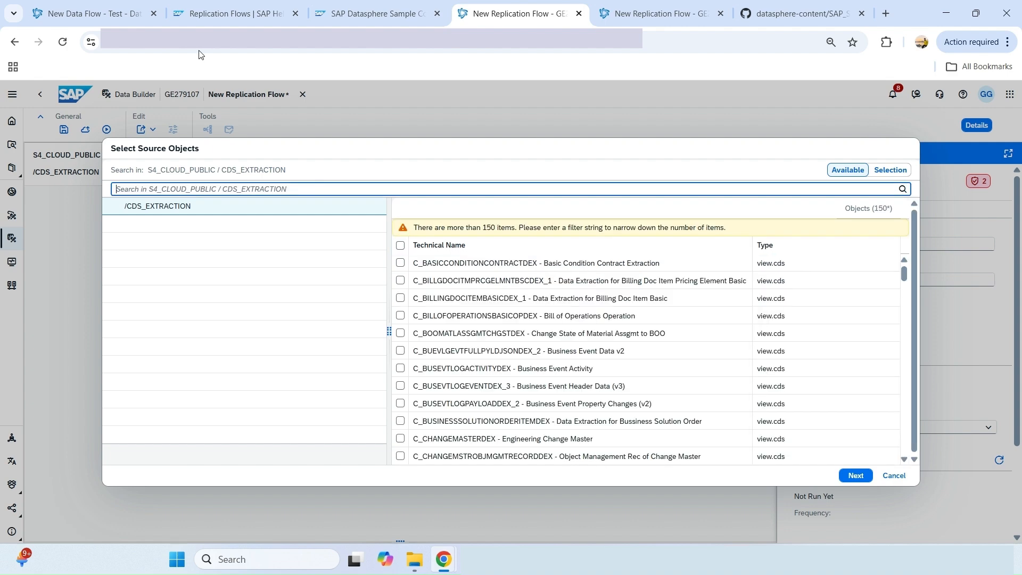
click(229, 13)
scroll(461, 386, down, 1)
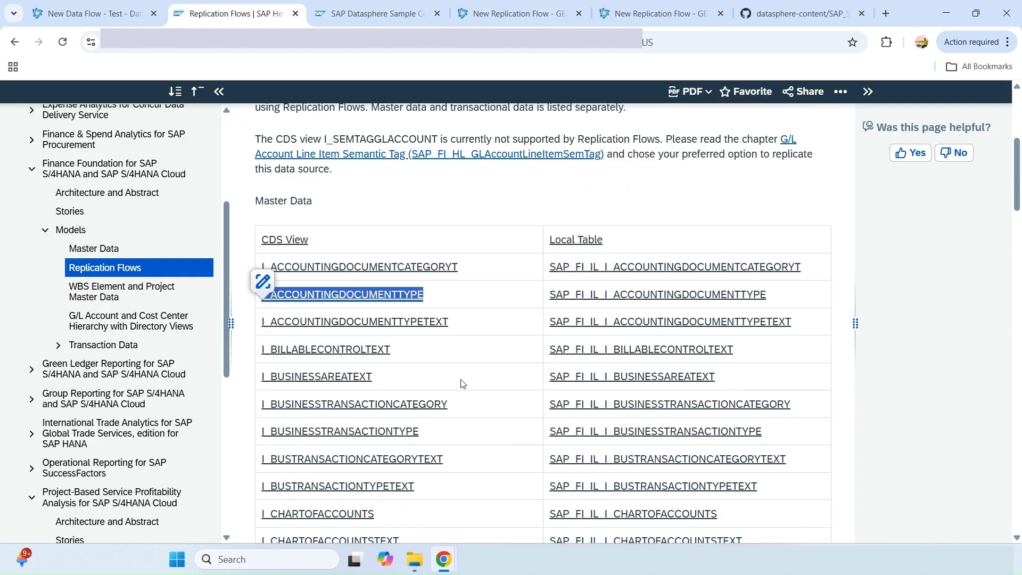
click(389, 384)
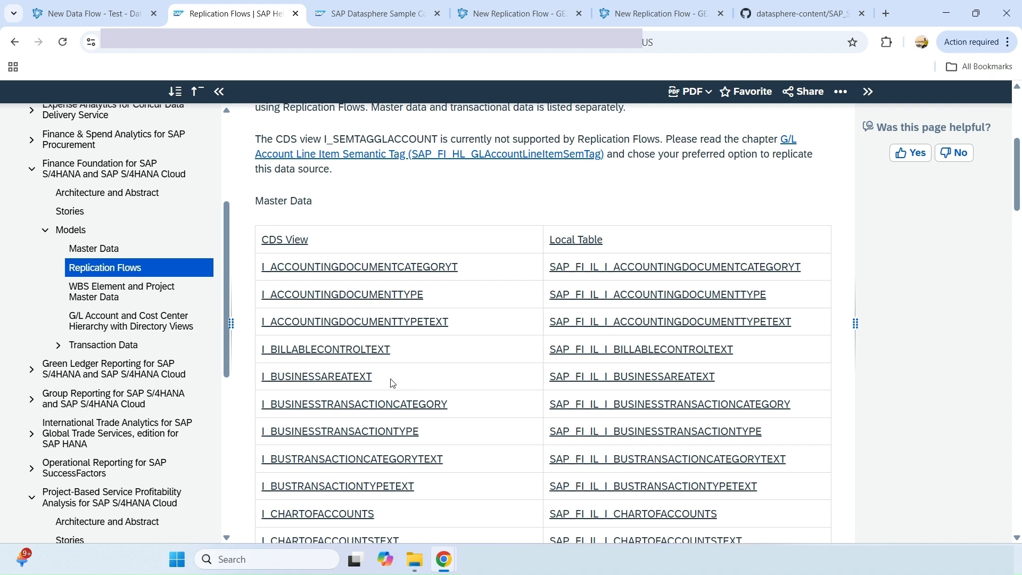
drag(381, 380, 272, 378)
key(ctrl+c)
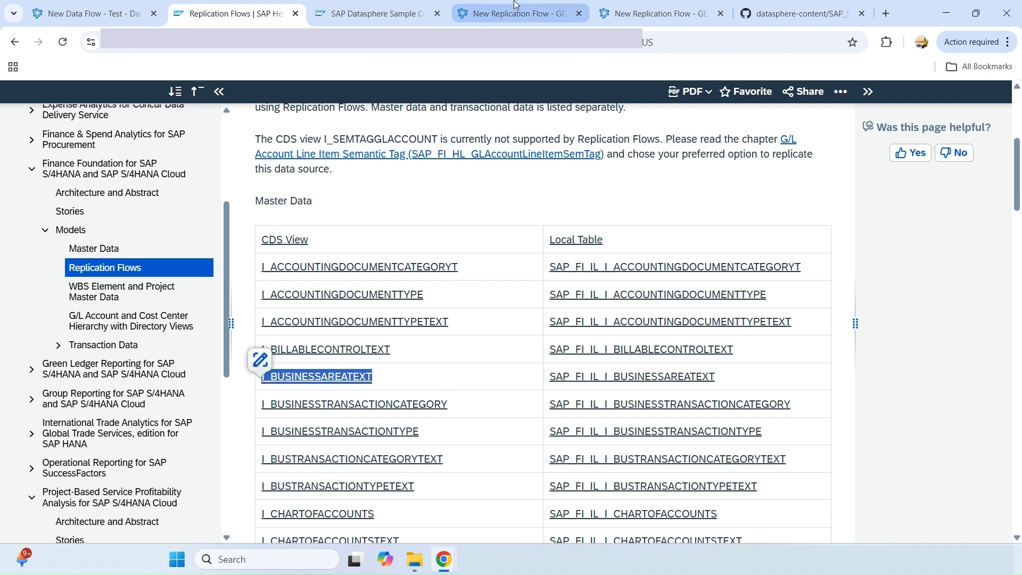
Return to the replication flow and search its source objects for I_BUSINESSAREATEXT
click(635, 9)
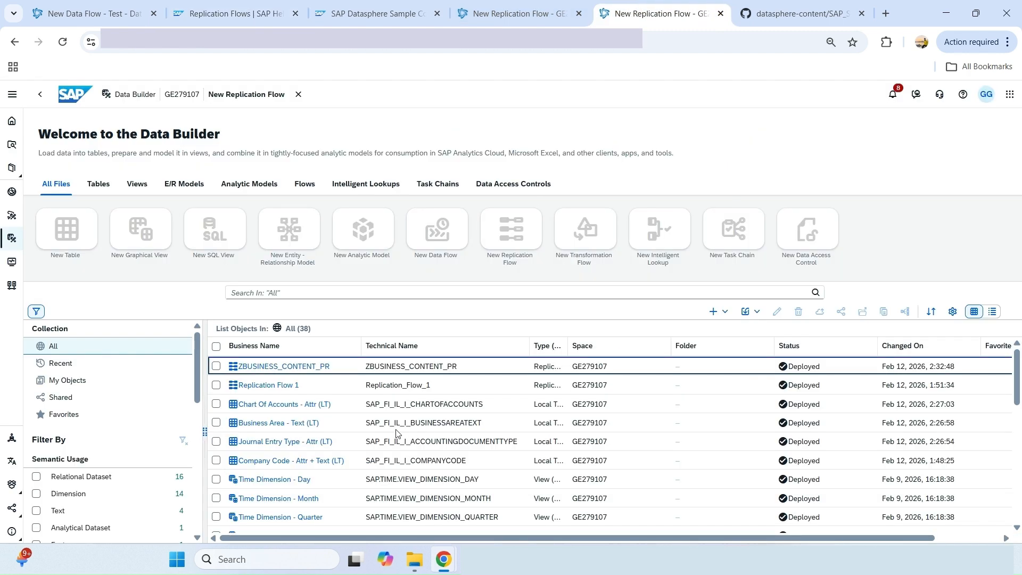
click(526, 14)
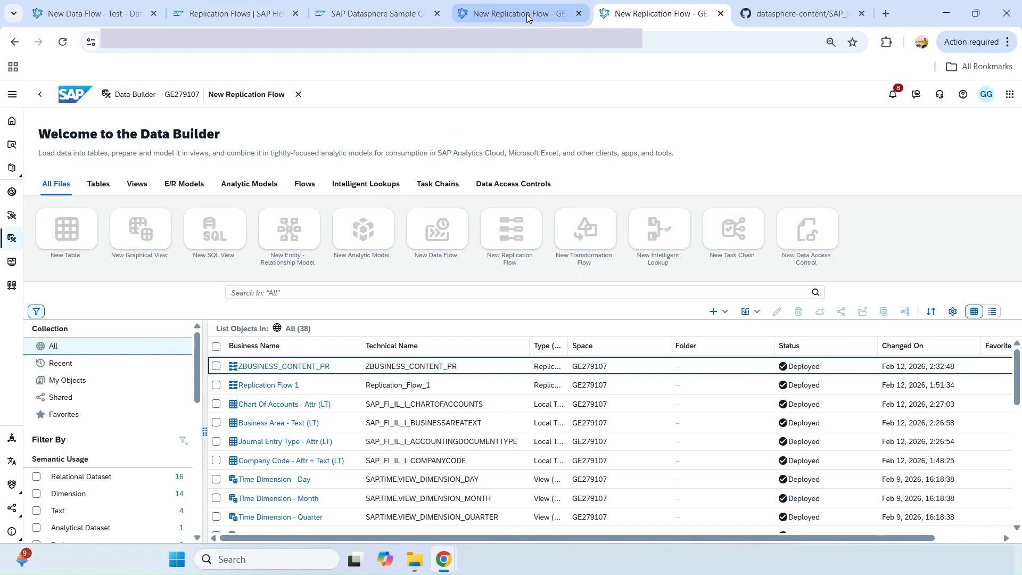
key(ctrl+v)
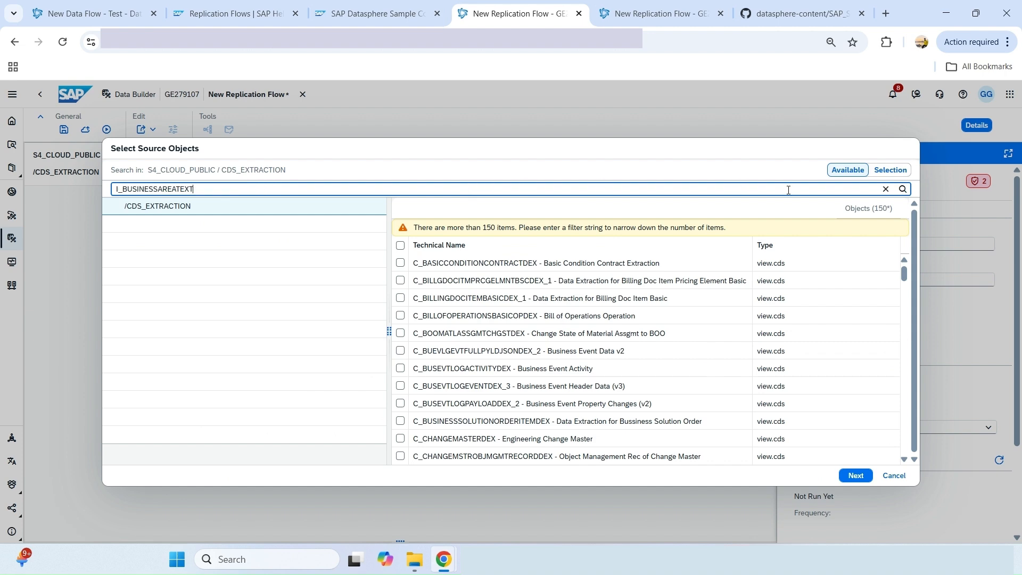
click(902, 190)
Copy the CDS view name I_CHARTOFACCOUNTS from the Master Data table on the SAP Help page
click(660, 14)
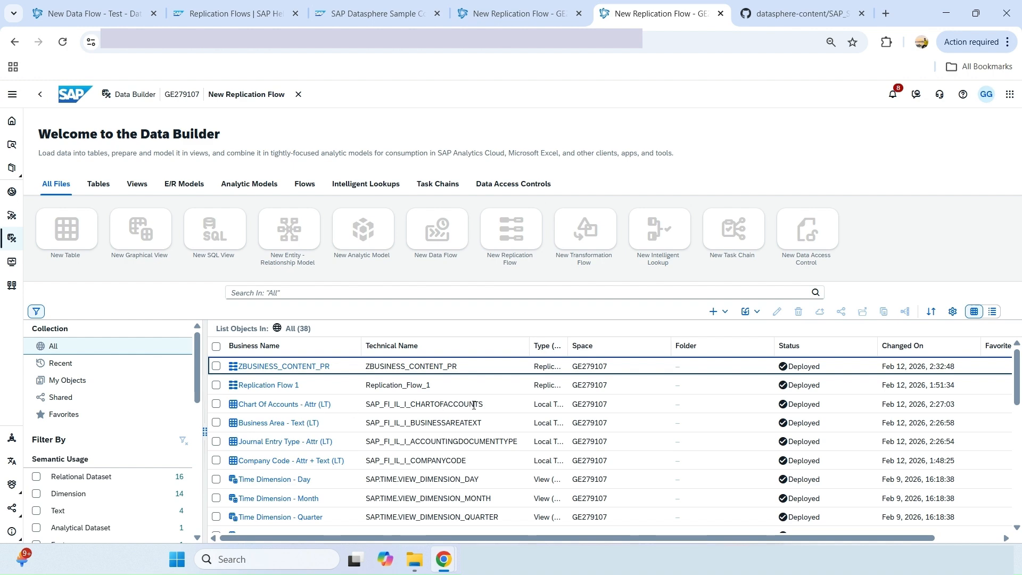
click(228, 6)
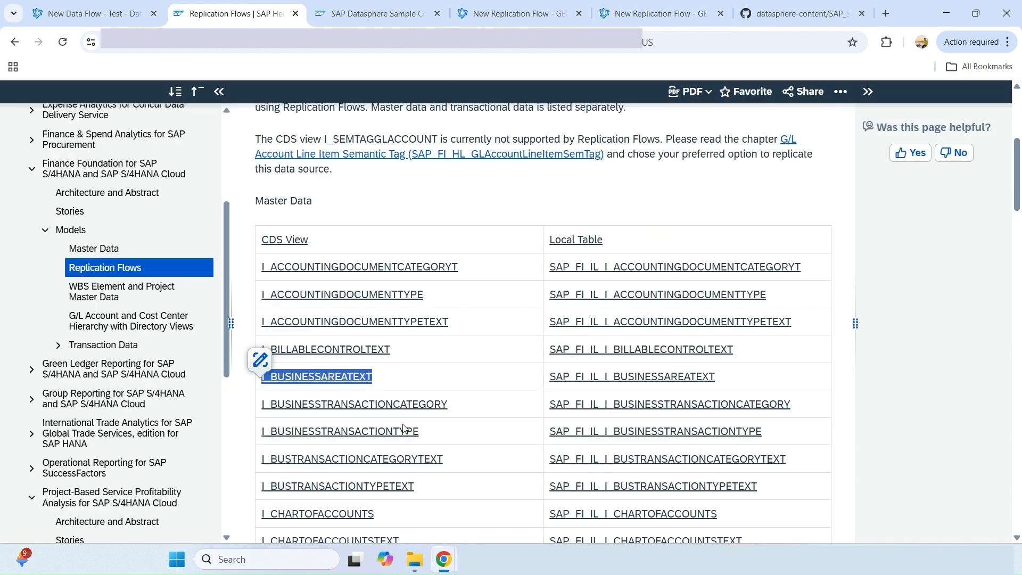
scroll(403, 427, down, 3)
drag(388, 388, 262, 382)
key(ctrl+c)
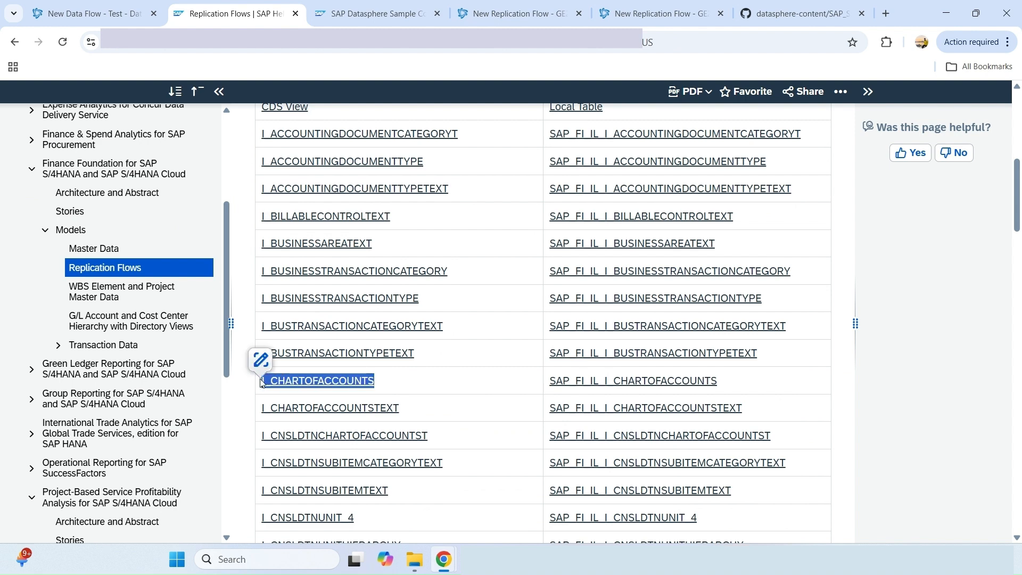
Return to the replication flow's source objects and select I_BUSINESSAREATEXT - Business Area - Text
click(674, 10)
click(511, 13)
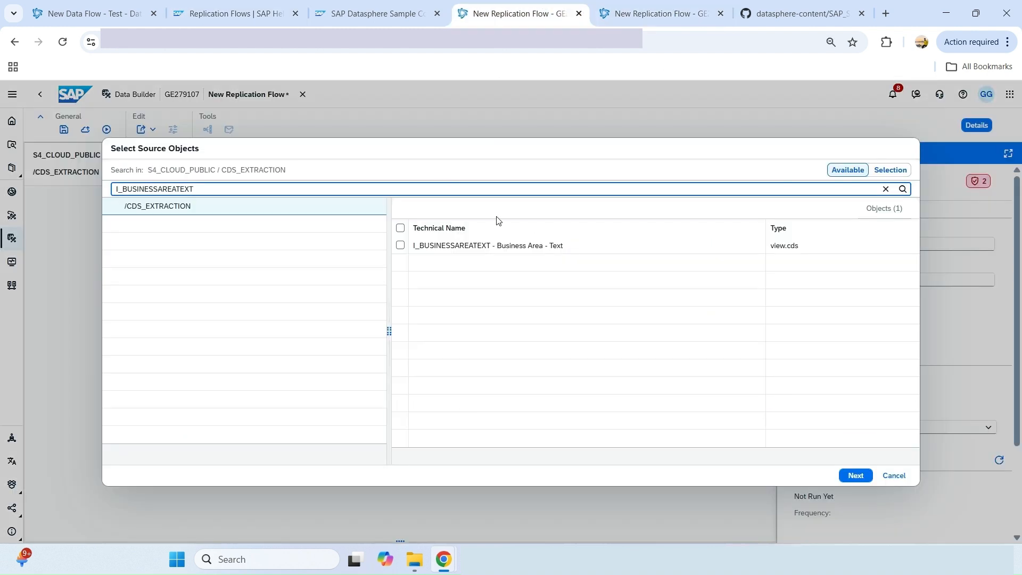
click(401, 245)
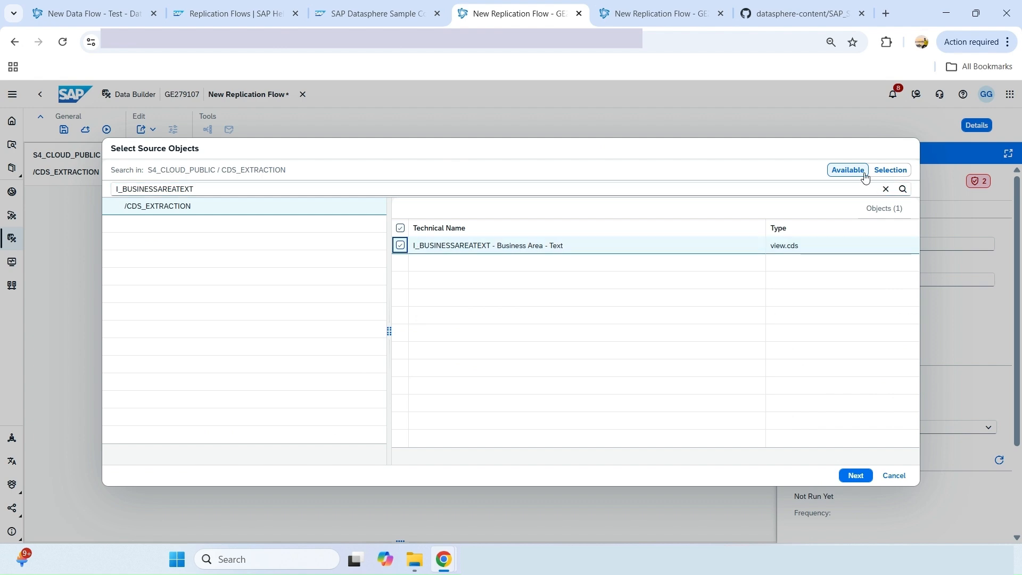
Replace the source object search with I_CHARTOFACCOUNTS and run it
click(811, 189)
key(ctrl+a)
key(BackSpace)
key(ctrl+v)
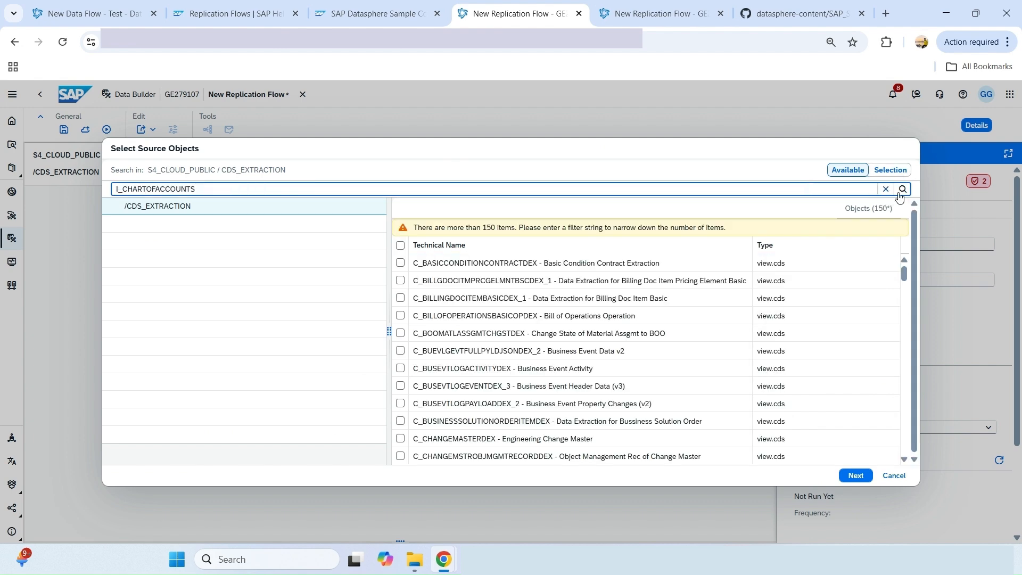
key(Return)
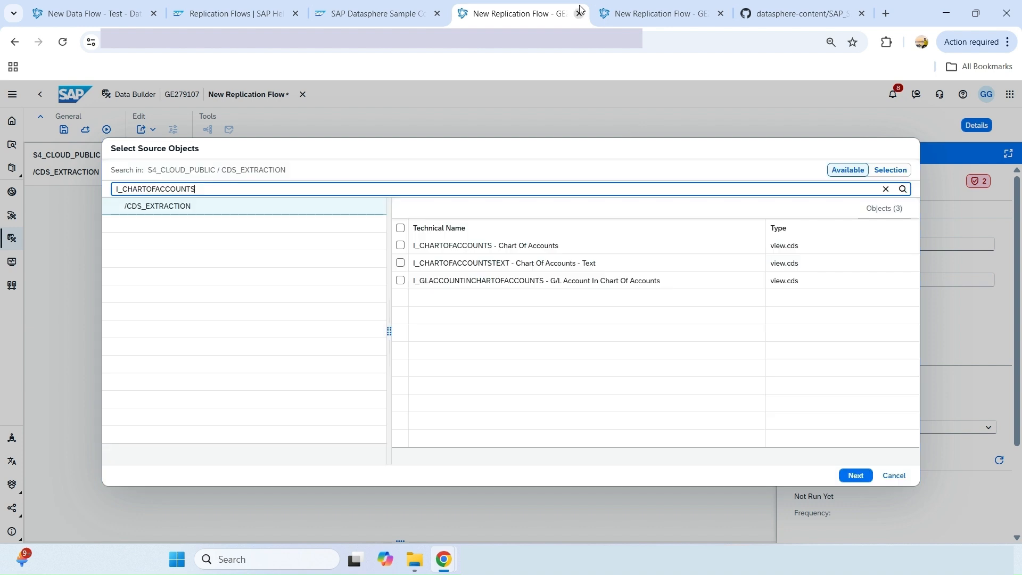
Select the source object I_CHARTOFACCOUNTS - Chart Of Accounts, and copy the CDS view name I_COMPANYCODE from the SAP Help page
click(400, 245)
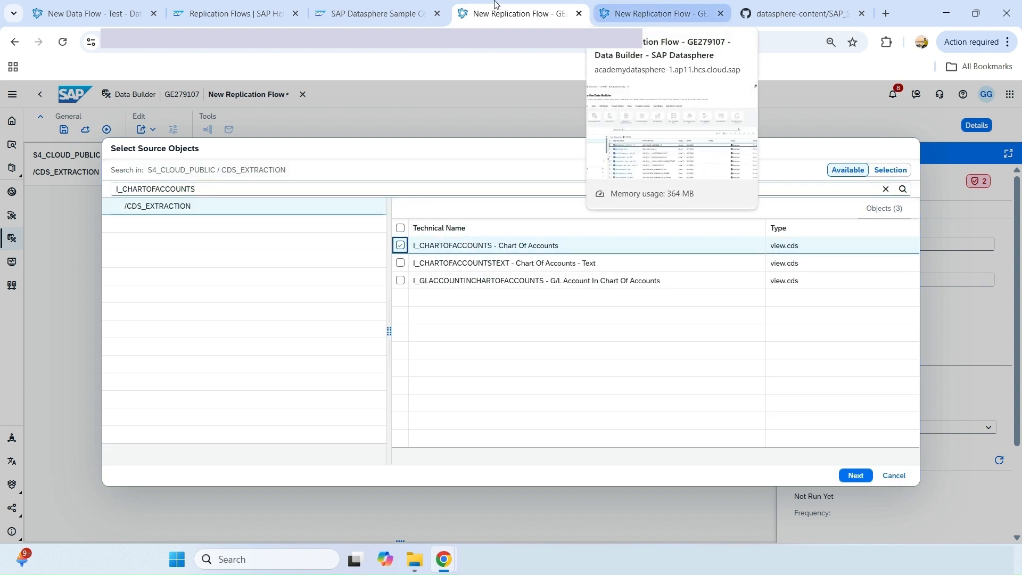
click(654, 13)
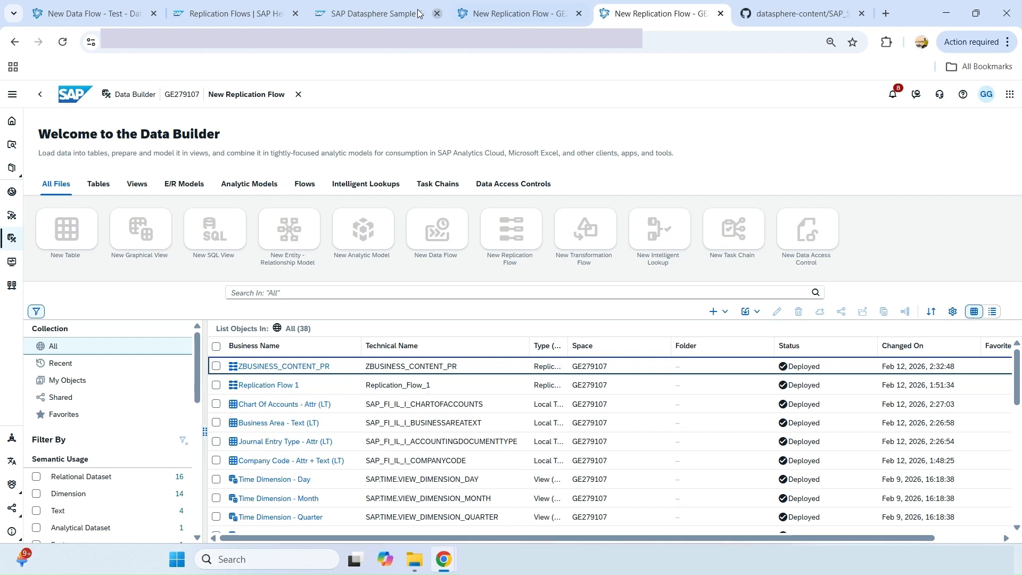
click(221, 13)
scroll(505, 389, down, 5)
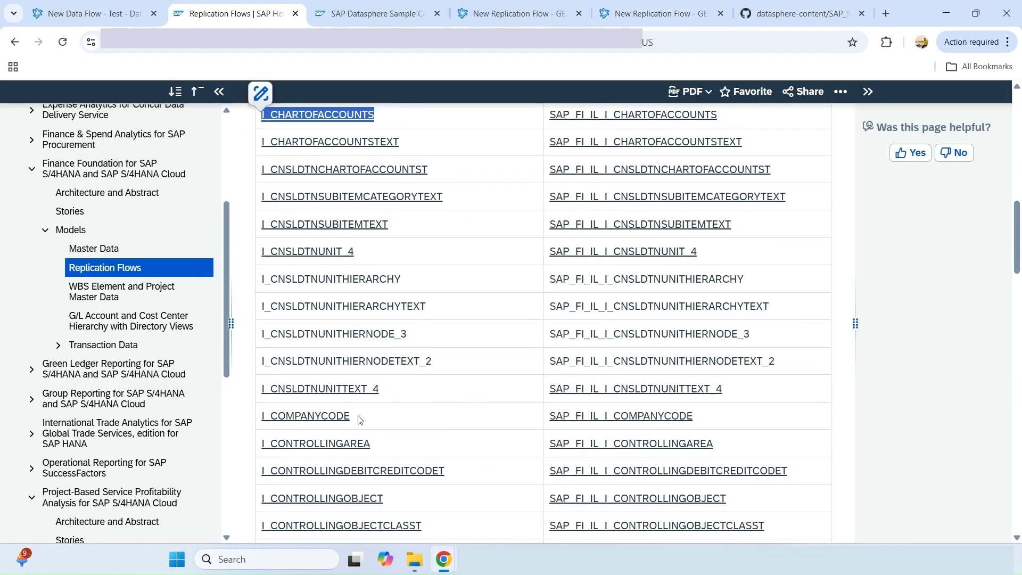
drag(360, 420, 262, 418)
key(ctrl+c)
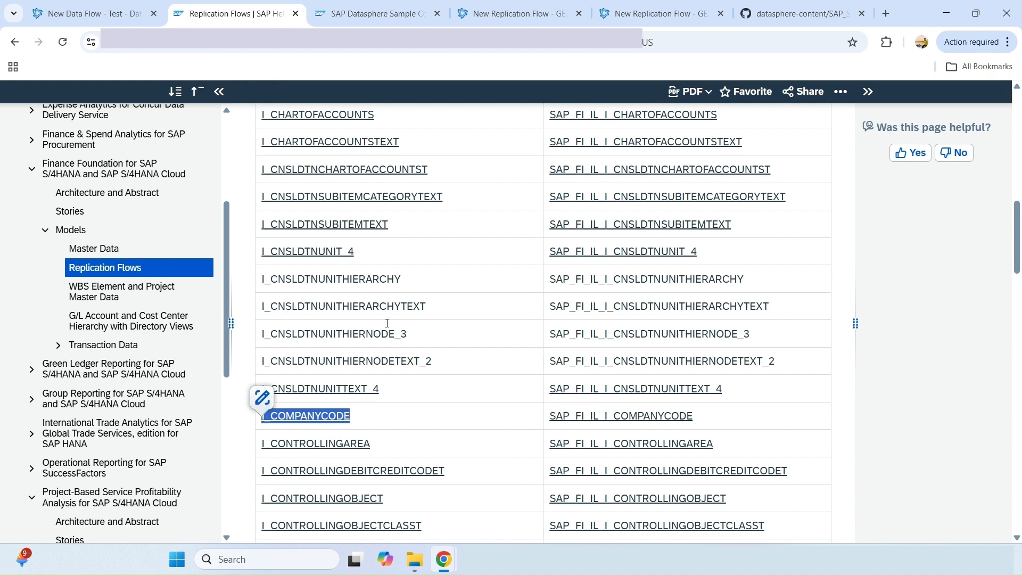
Return to the replication flow, search its source objects for I_COMPANYCODE and select I_COMPANYCODE - Company Code
click(666, 7)
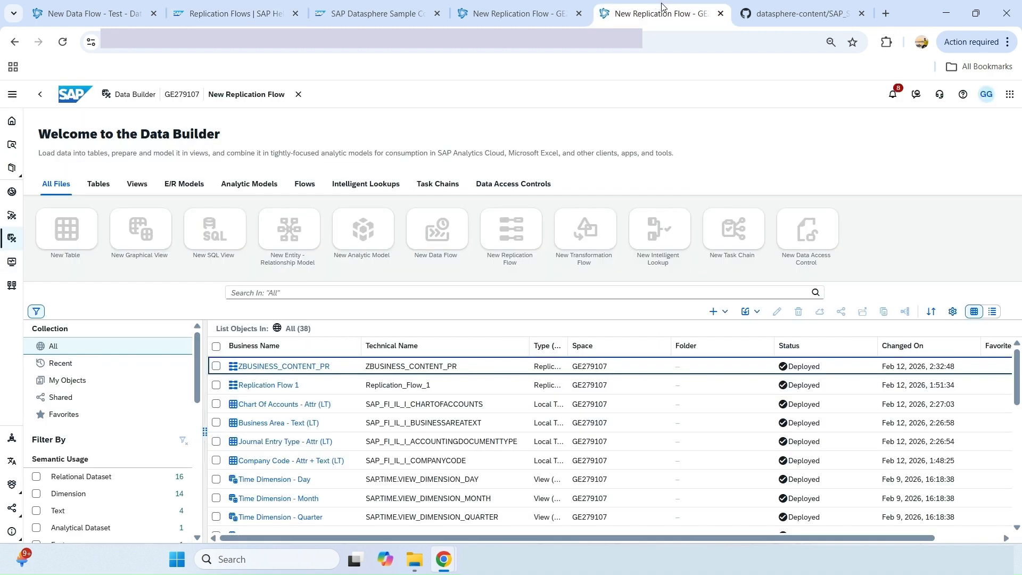
click(561, 8)
click(456, 188)
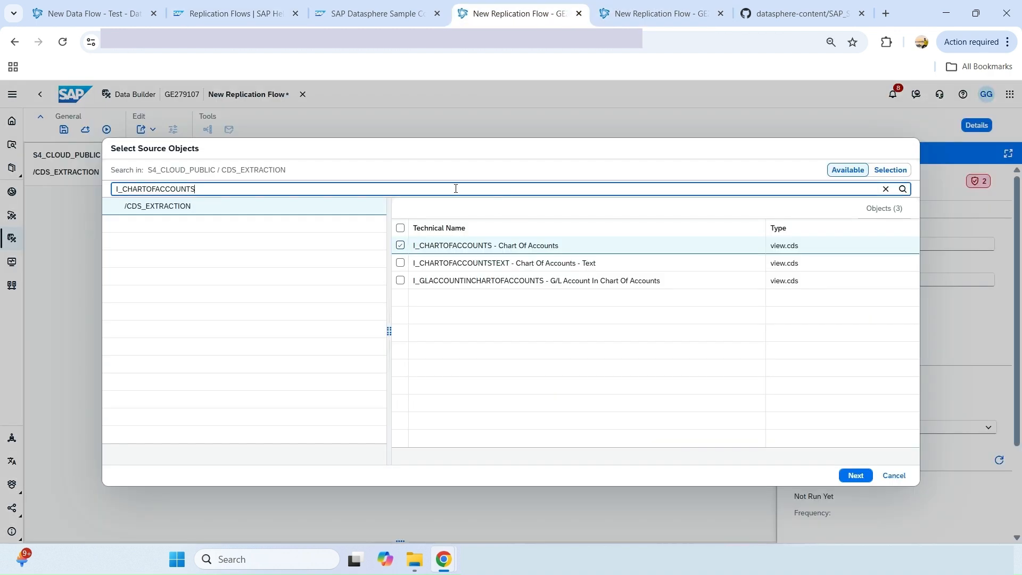
drag(195, 189, 103, 196)
key(ctrl+v)
key(Return)
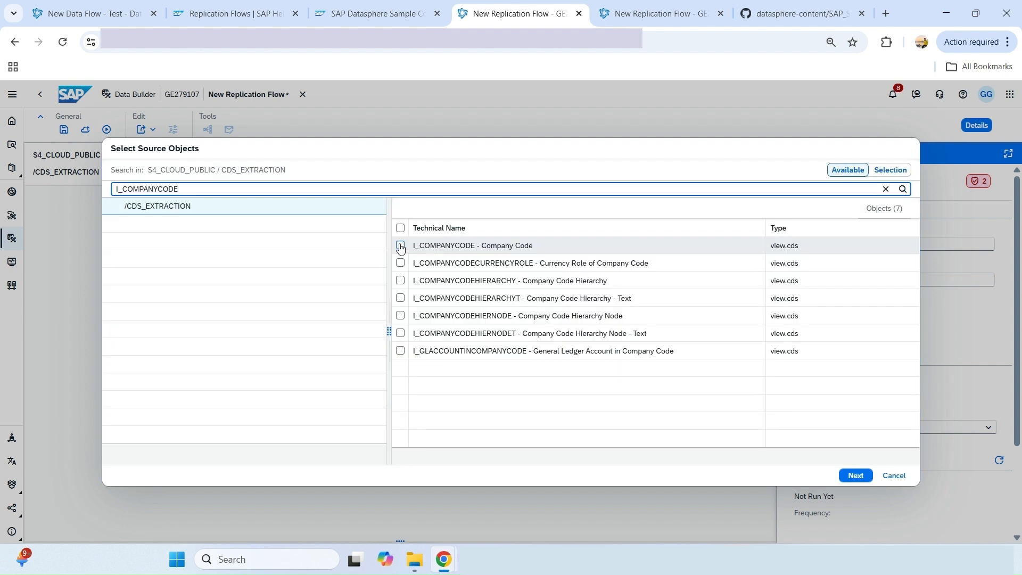
click(401, 246)
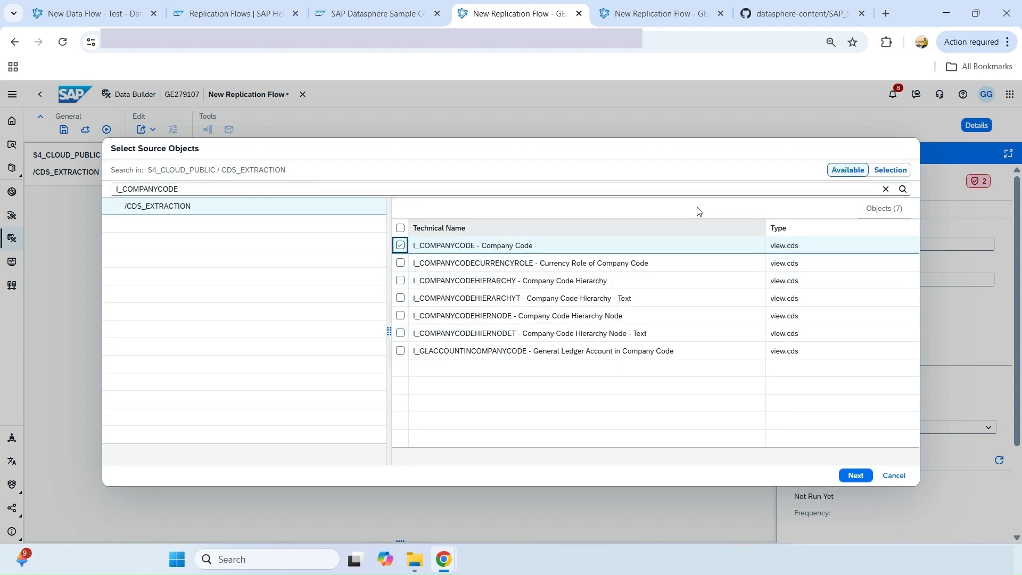
Add the selected CDS views to the replication flow and set SAP Datasphere as the target connection
click(891, 170)
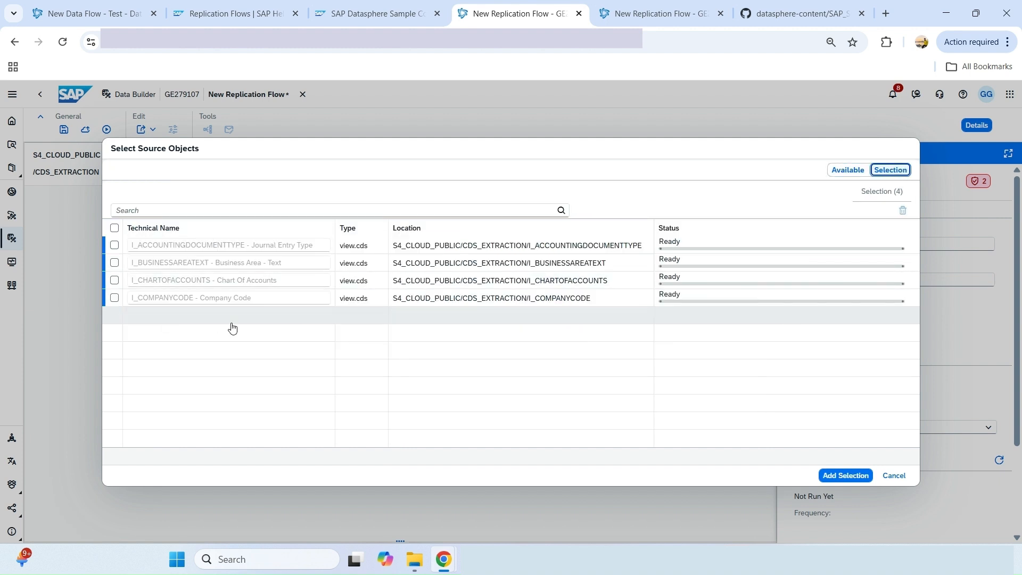
click(845, 476)
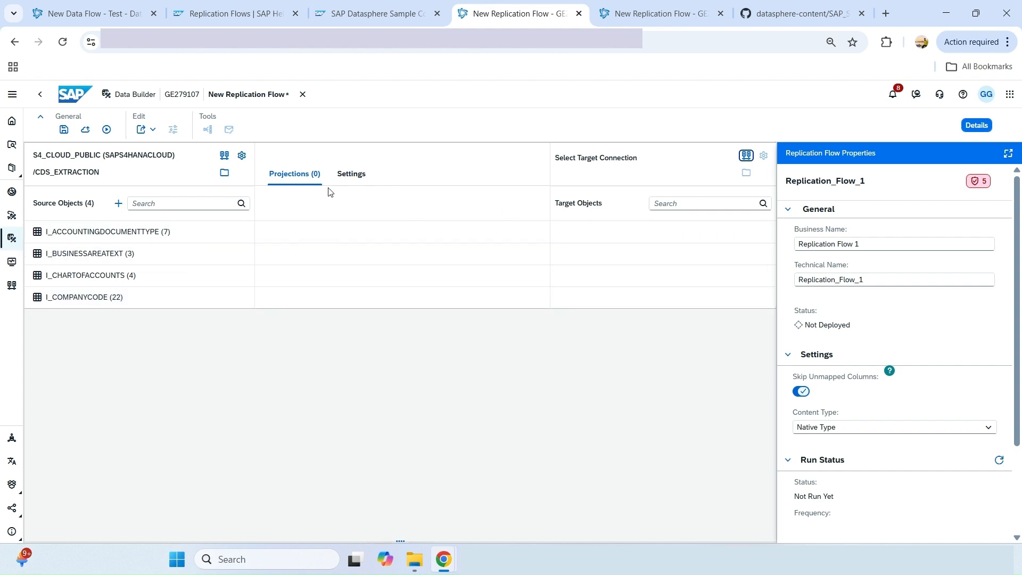
click(977, 126)
click(992, 155)
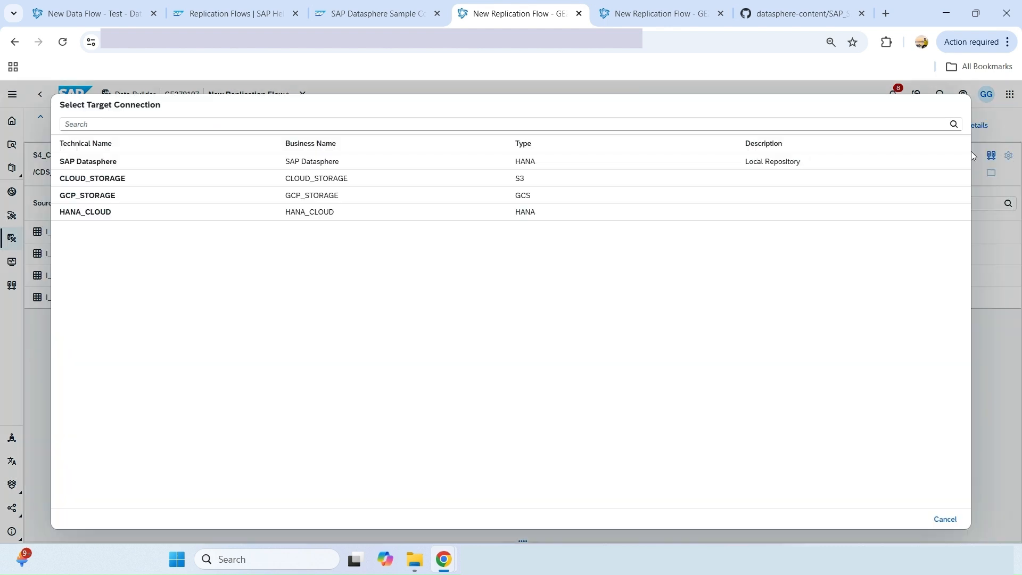
click(233, 162)
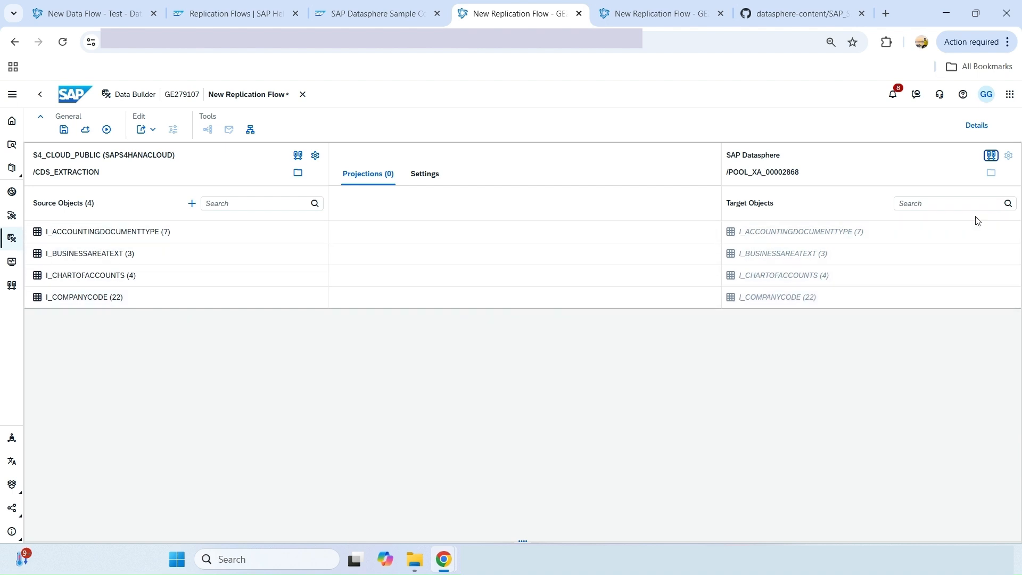
click(1010, 232)
click(953, 270)
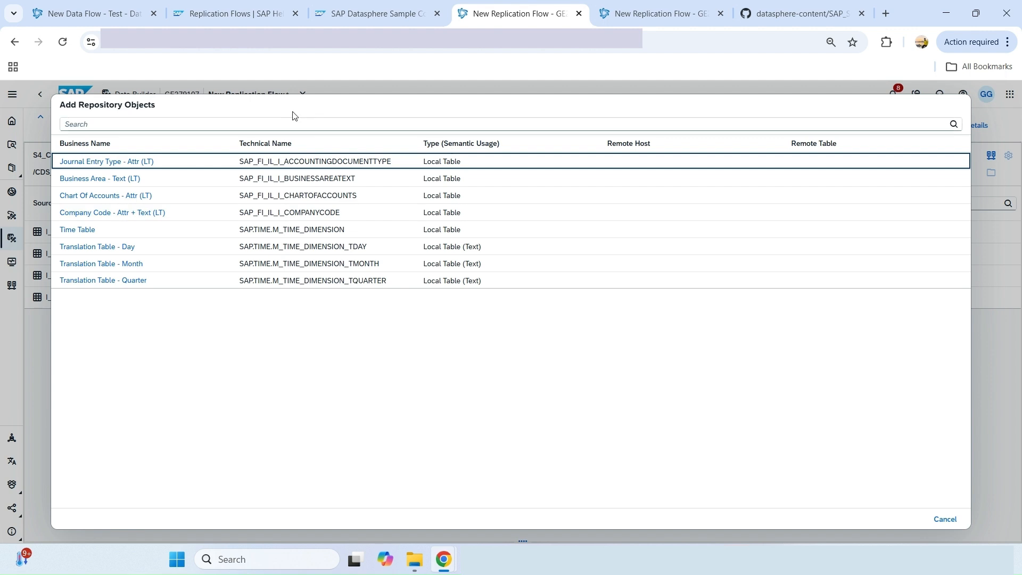
click(947, 519)
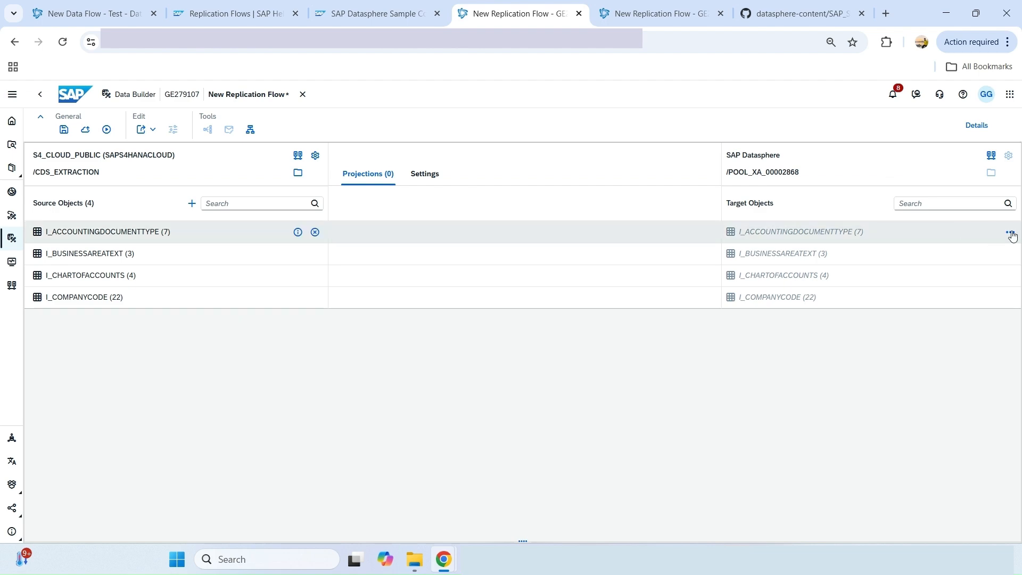
Map the I_ACCOUNTINGDOCUMENTTYPE target to the existing local table Journal Entry Type - Attr (LT)
click(1010, 234)
click(968, 267)
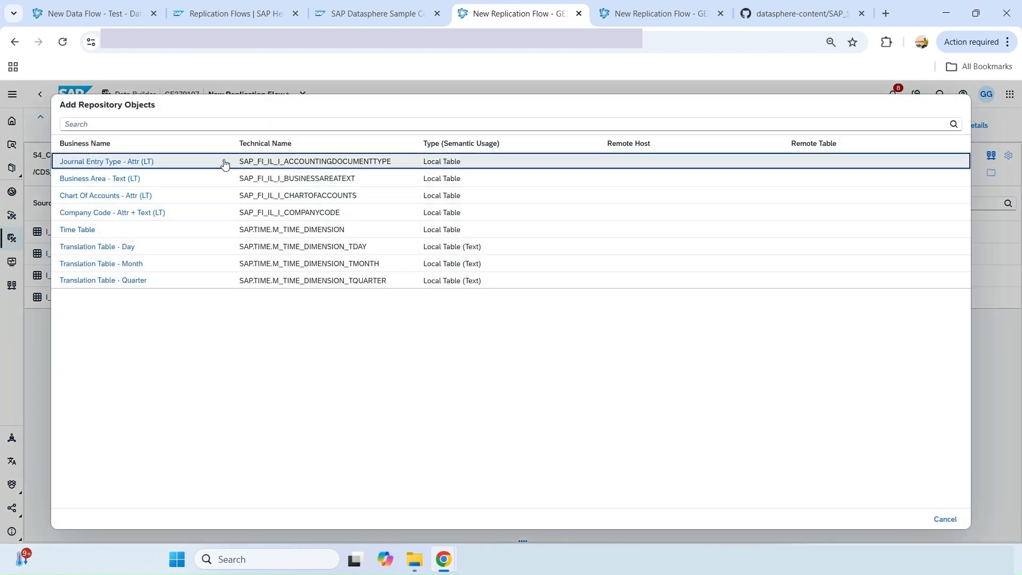
click(225, 164)
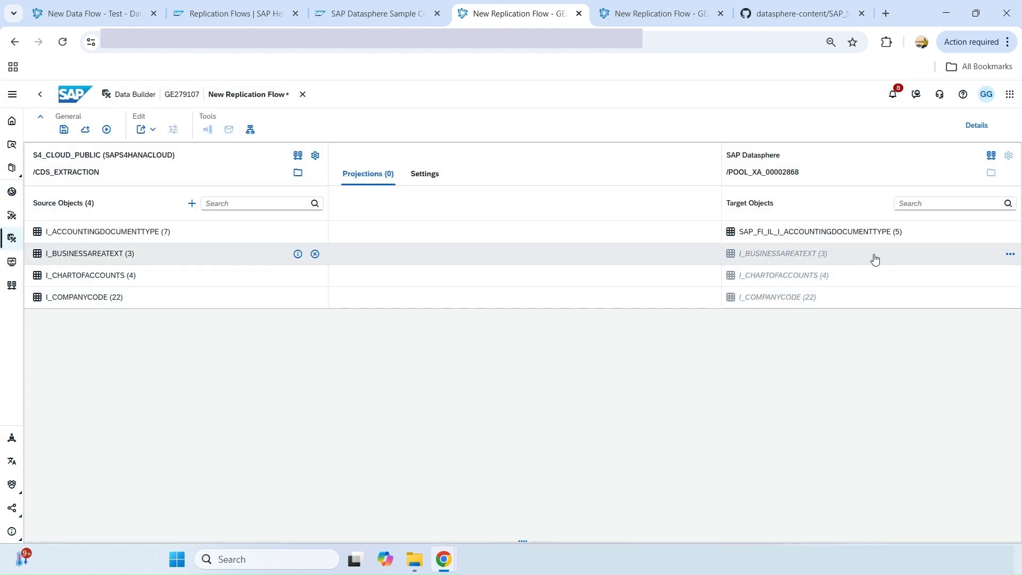
Map the I_BUSINESSAREATEXT and I_CHARTOFACCOUNTS targets to the existing tables Business Area - Text (LT) and Chart Of Accounts - Attr (LT)
click(1010, 254)
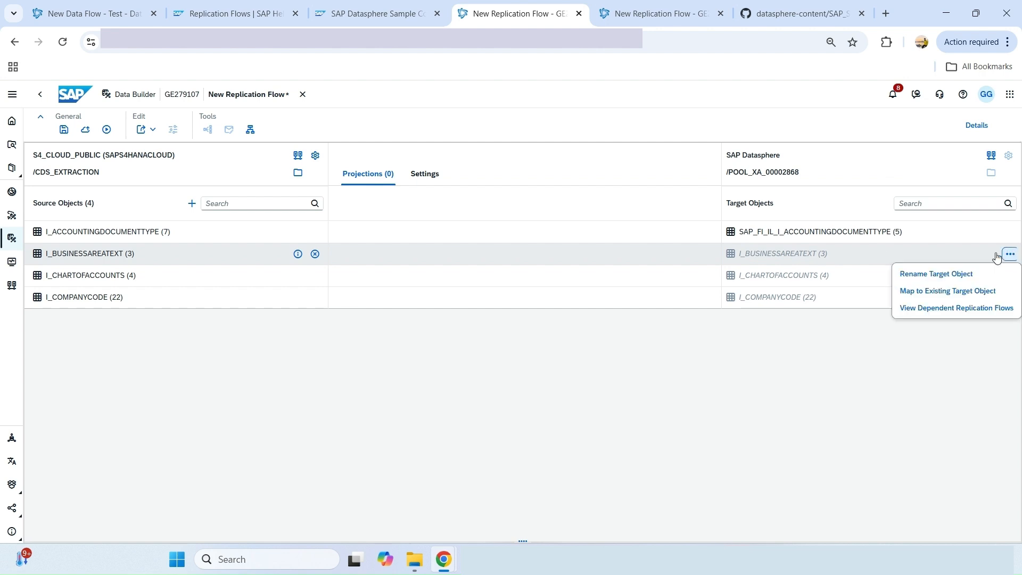
click(947, 290)
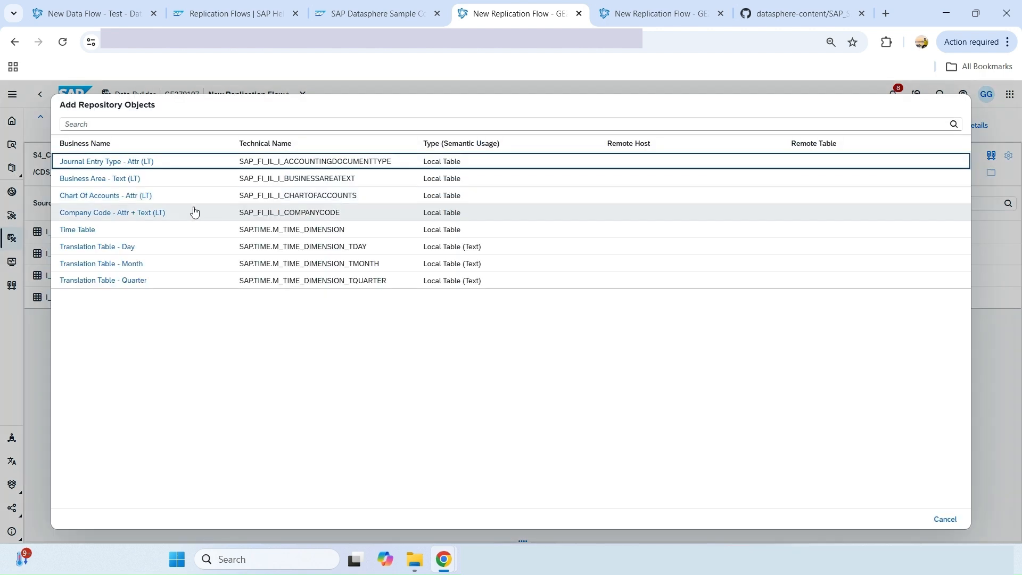
click(157, 183)
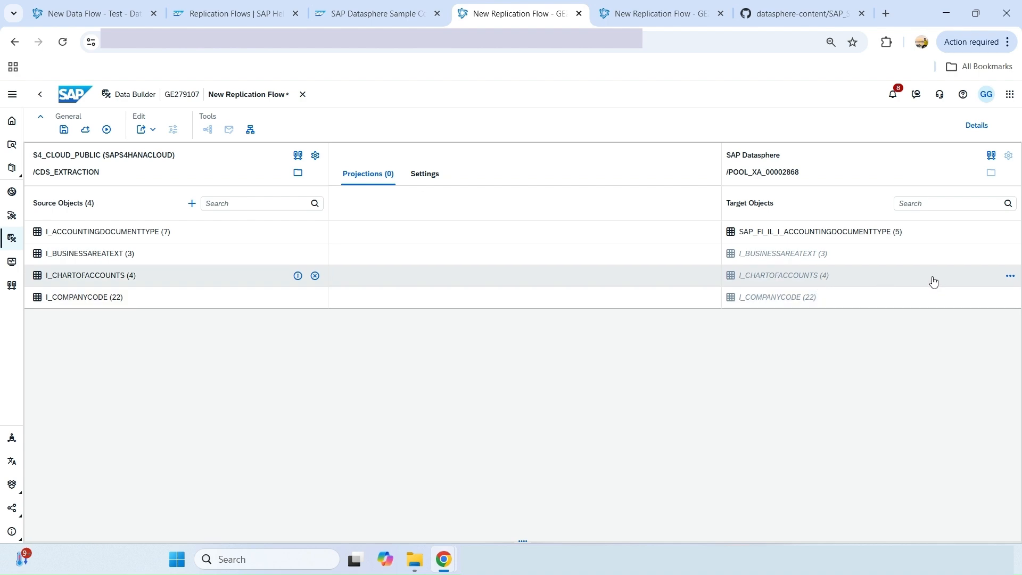
click(1011, 275)
click(968, 313)
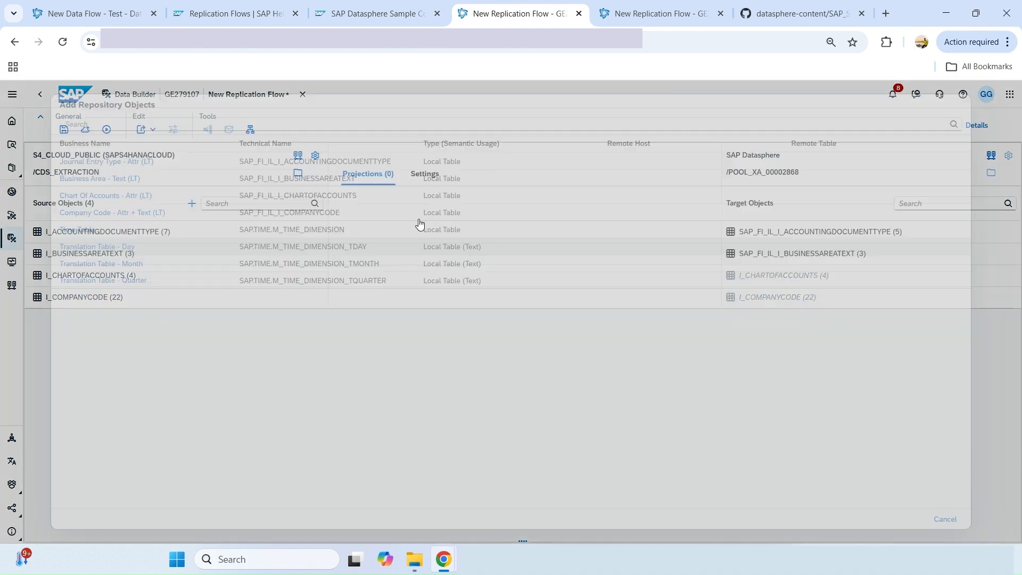
click(163, 195)
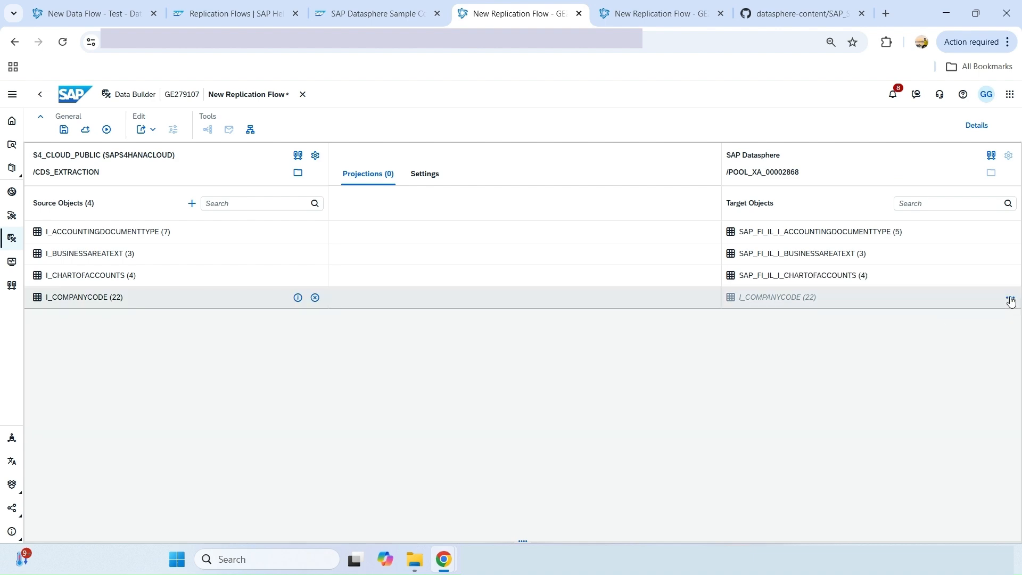
Map the I_COMPANYCODE target to the existing local table Company Code - Attr + Text (LT)
click(1010, 300)
click(975, 334)
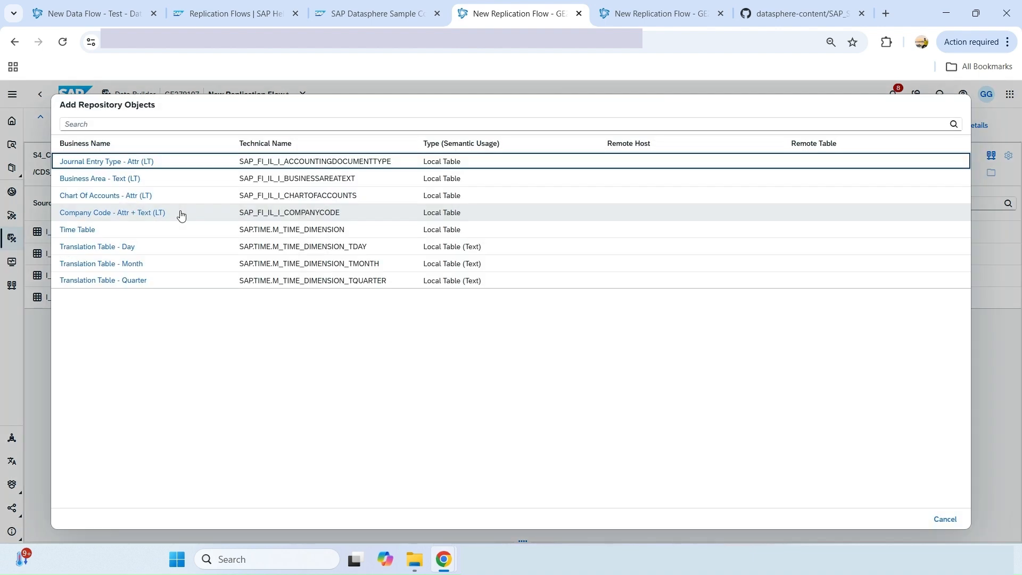
click(183, 216)
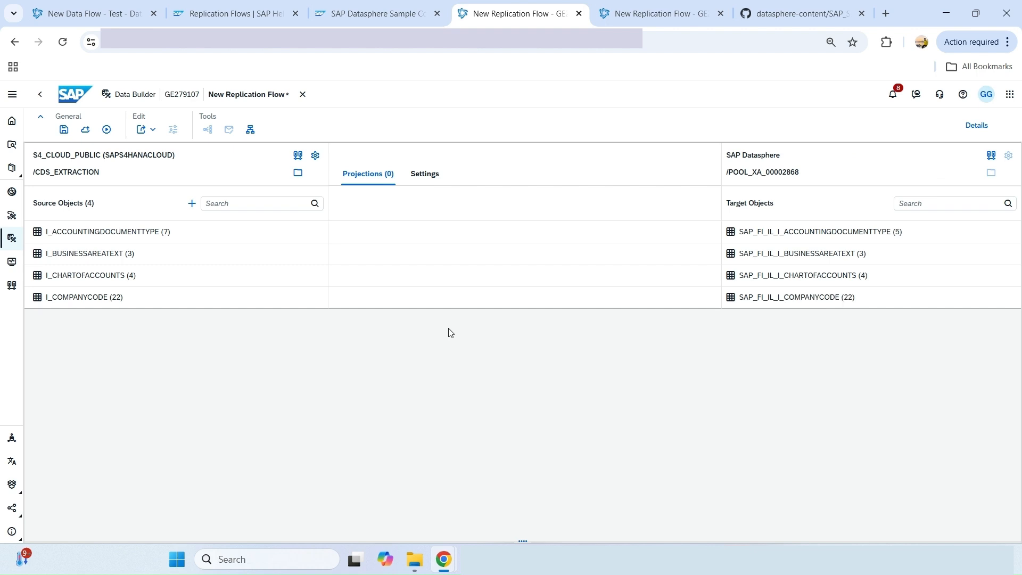
Deploy the replication flow, saving it with the business and technical name RF_PR_SAP_CN
click(86, 131)
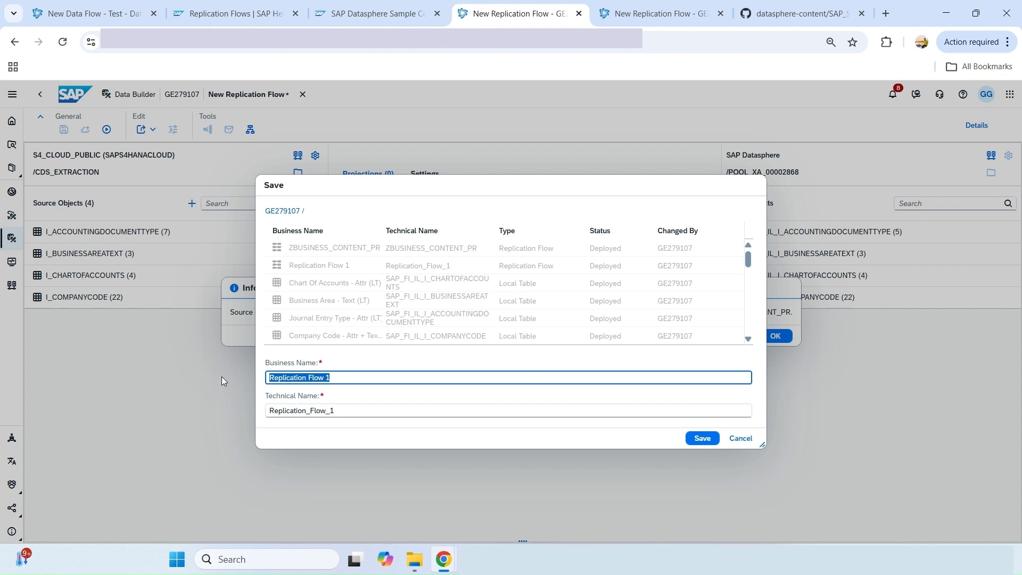
text(RF)
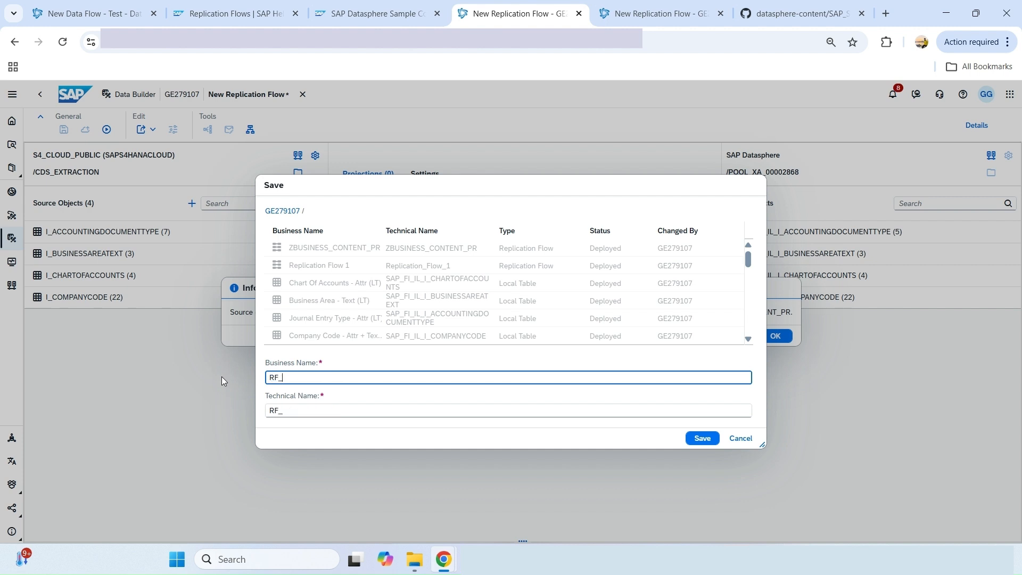
text(_PR_SAP_CN)
click(702, 440)
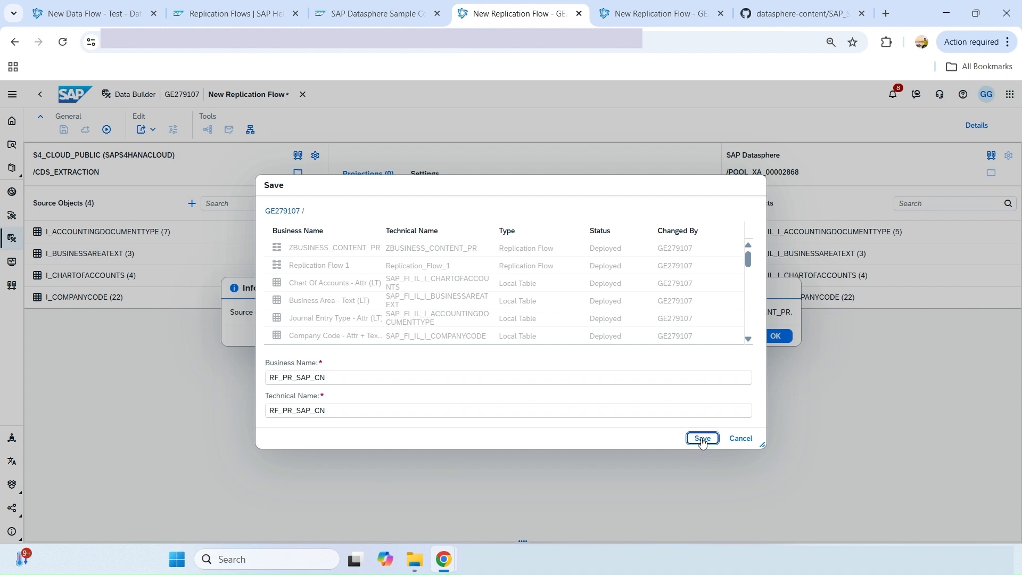
click(703, 440)
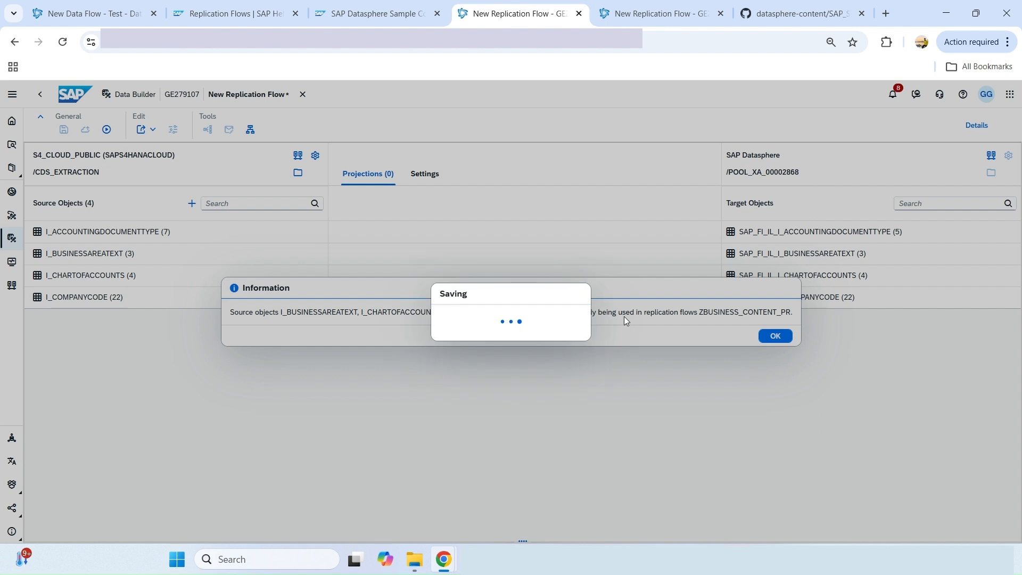